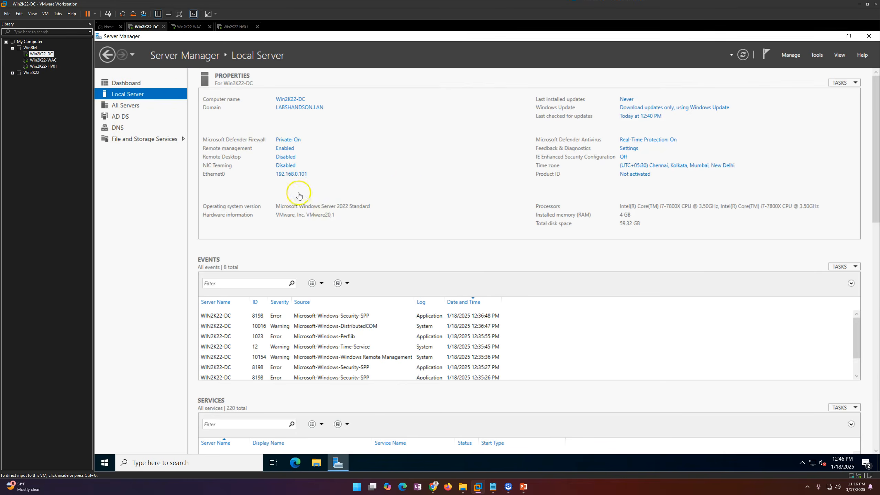
Open Active Directory Users and Computers and view the computers in the Servers unit under LHO
{"action": "left_click", "coordinate": [814, 56]}
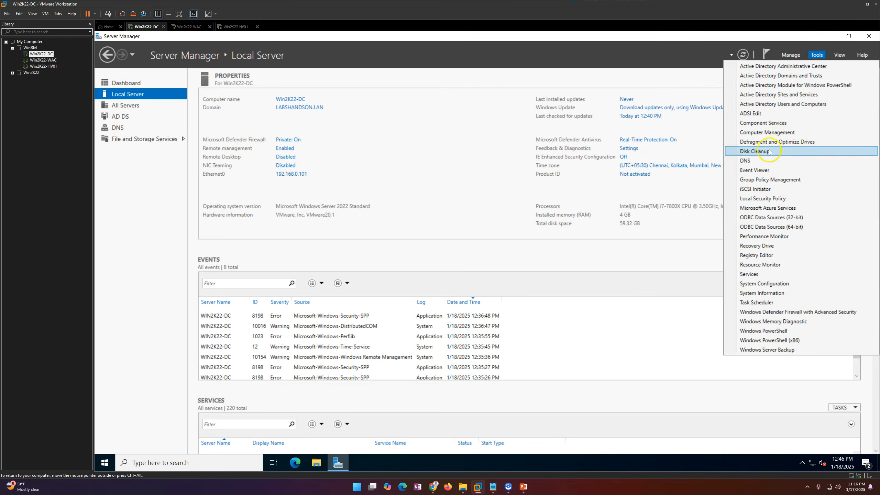
{"action": "left_click", "coordinate": [774, 105]}
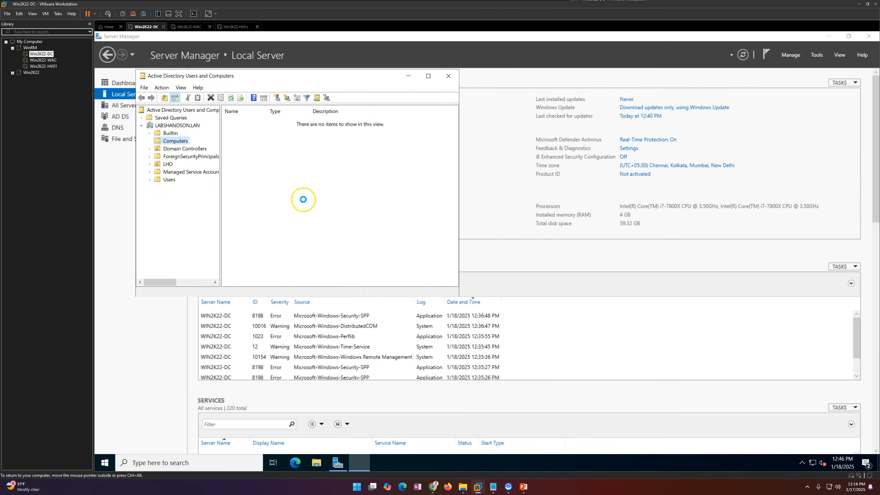
{"action": "double_click", "coordinate": [169, 164]}
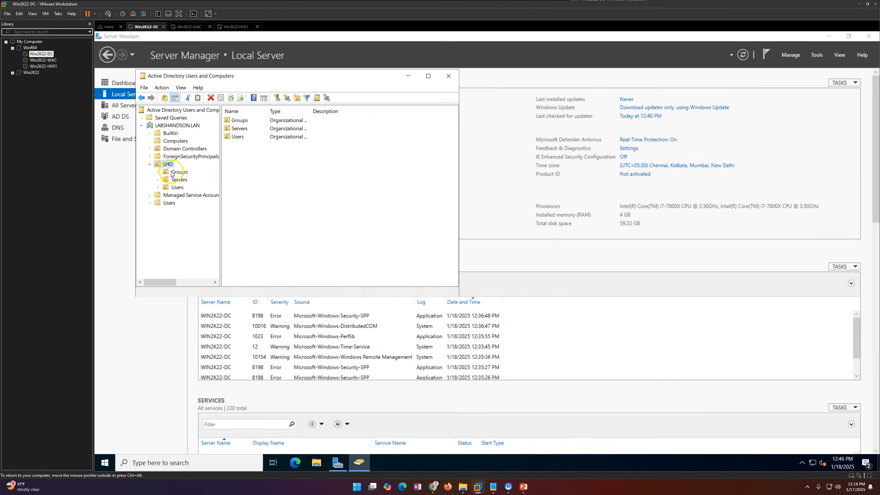
{"action": "left_click", "coordinate": [176, 172]}
{"action": "left_click", "coordinate": [178, 179]}
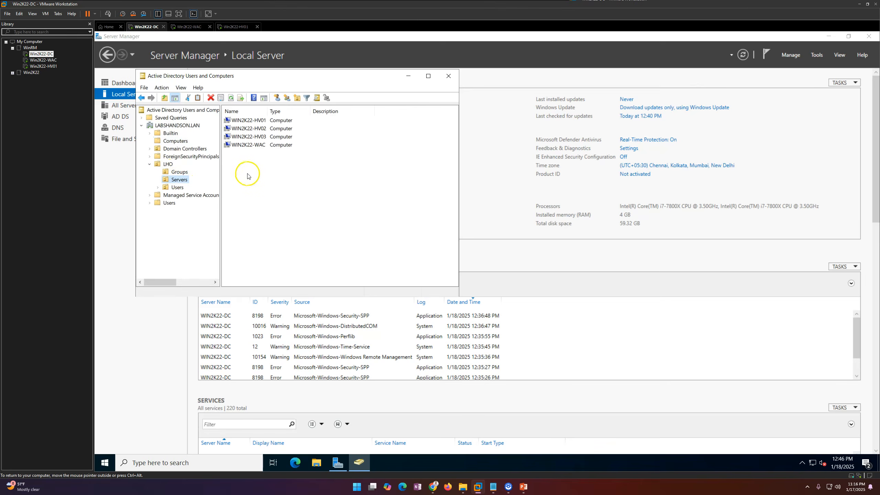
{"action": "left_click_drag", "start_coordinate": [251, 155], "coordinate": [256, 116]}
{"action": "left_click", "coordinate": [294, 202]}
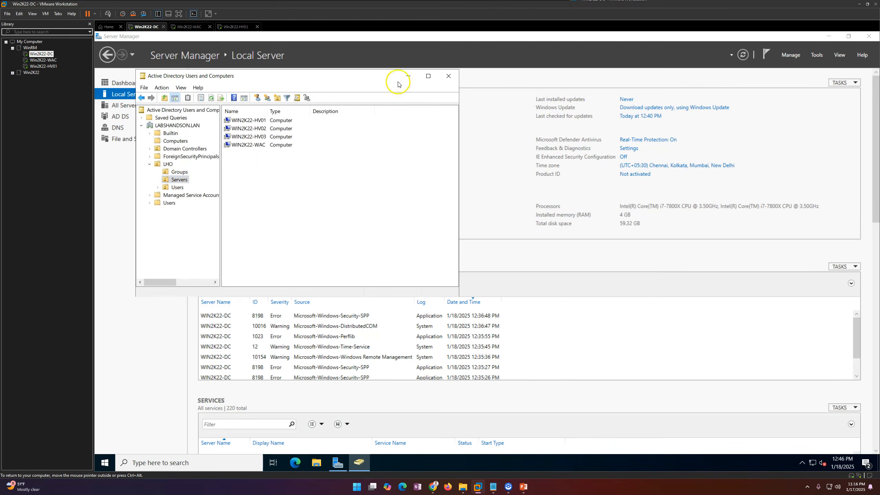
{"action": "left_click_drag", "start_coordinate": [478, 100], "coordinate": [547, 104]}
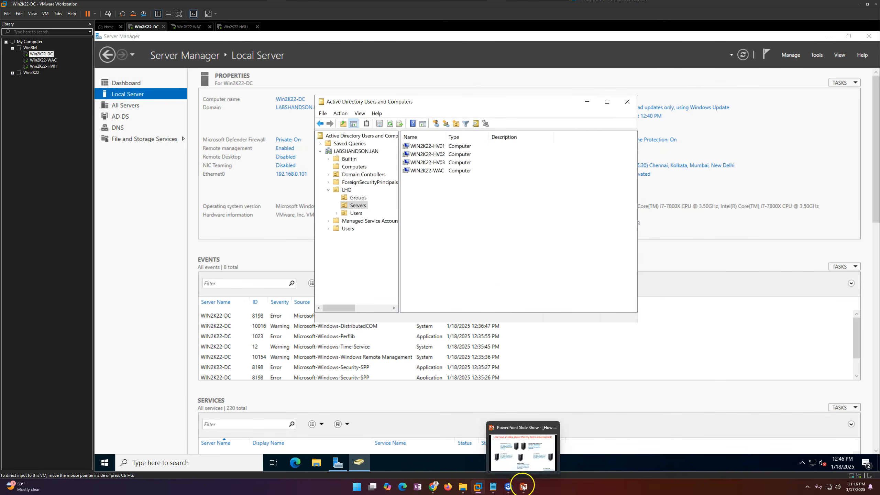
Switch to the PowerPoint slide show to review the WinRM over HTTPS configuration steps, and return to the Win2K22-DC virtual machine
{"action": "left_click", "coordinate": [527, 474]}
{"action": "left_click", "coordinate": [478, 274]}
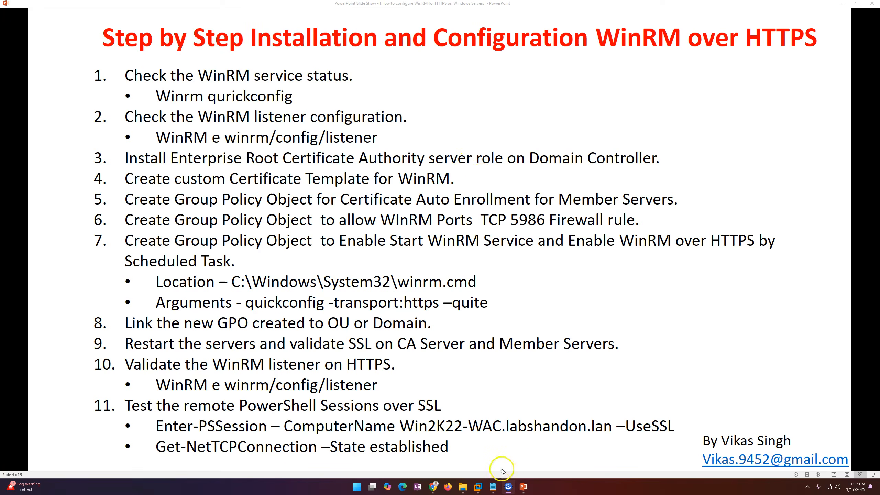
{"action": "mouse_move", "coordinate": [477, 487]}
{"action": "left_click", "coordinate": [447, 457]}
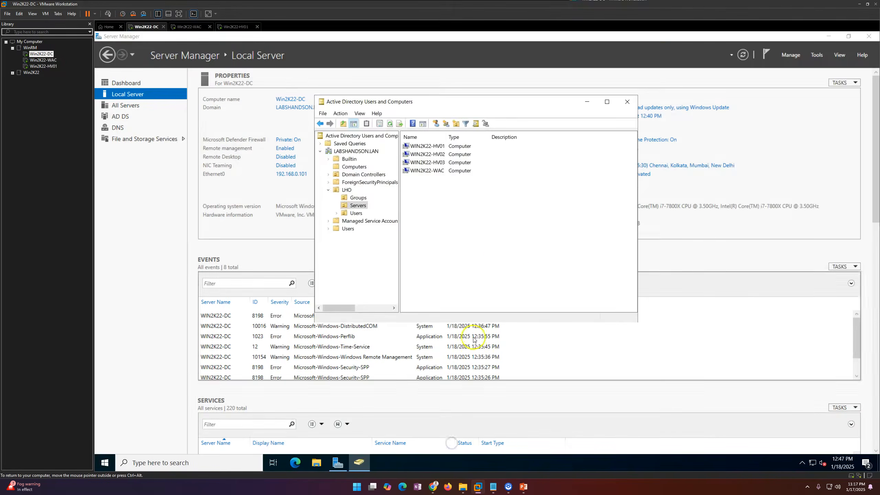
Open the Services console maximized and check the Windows Remote Management (WS-Management) service, widening the Name column to fit
{"action": "left_click", "coordinate": [817, 55]}
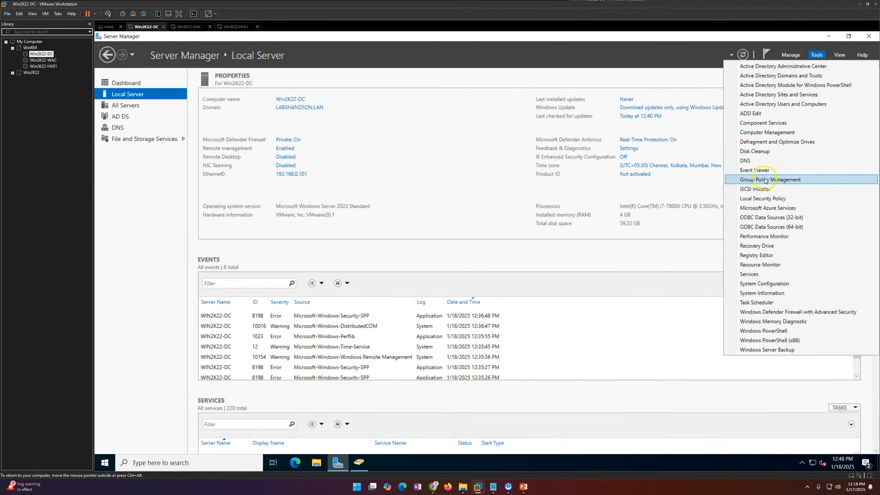
{"action": "left_click", "coordinate": [749, 274]}
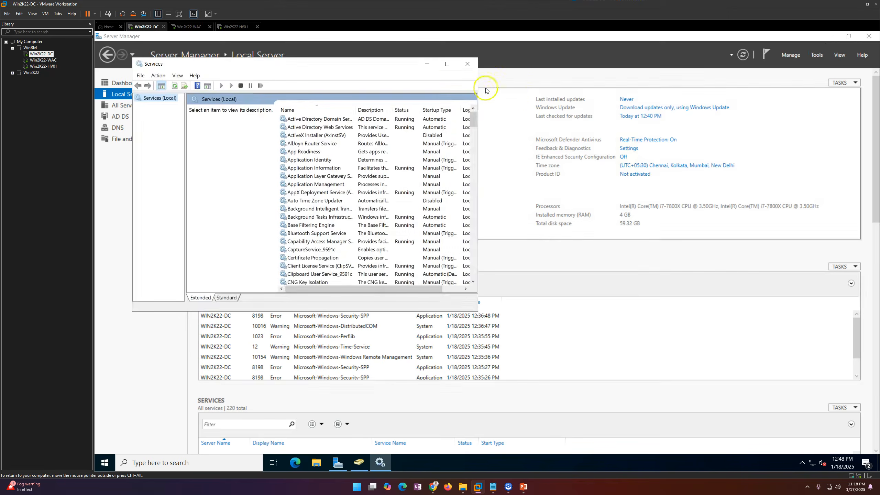
{"action": "left_click", "coordinate": [446, 64]}
{"action": "left_click_drag", "start_coordinate": [872, 122], "coordinate": [860, 417]}
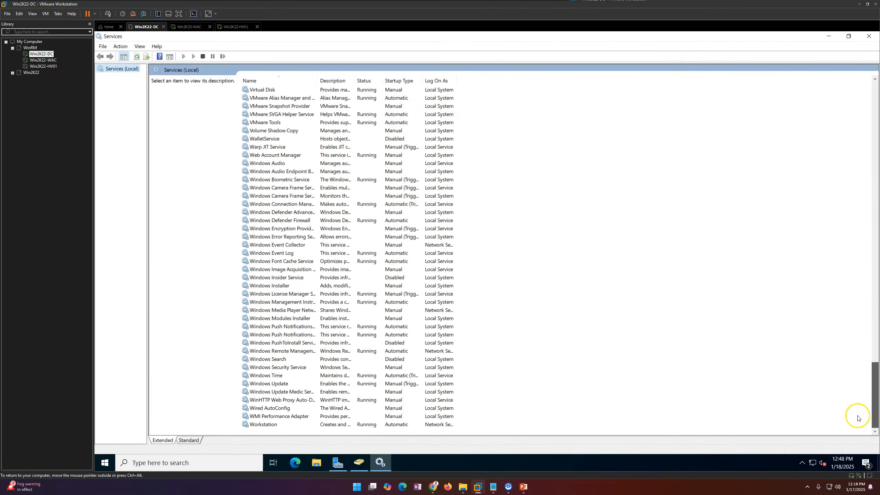
{"action": "left_click", "coordinate": [286, 351]}
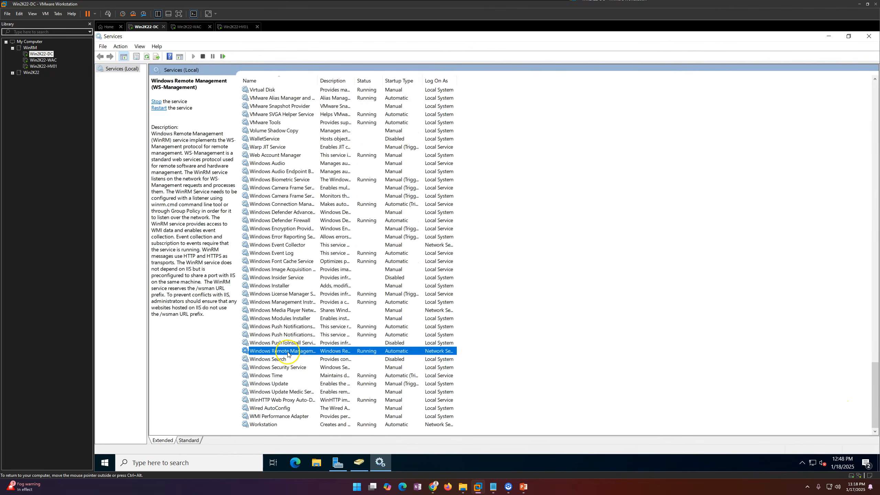
{"action": "double_click", "coordinate": [317, 81]}
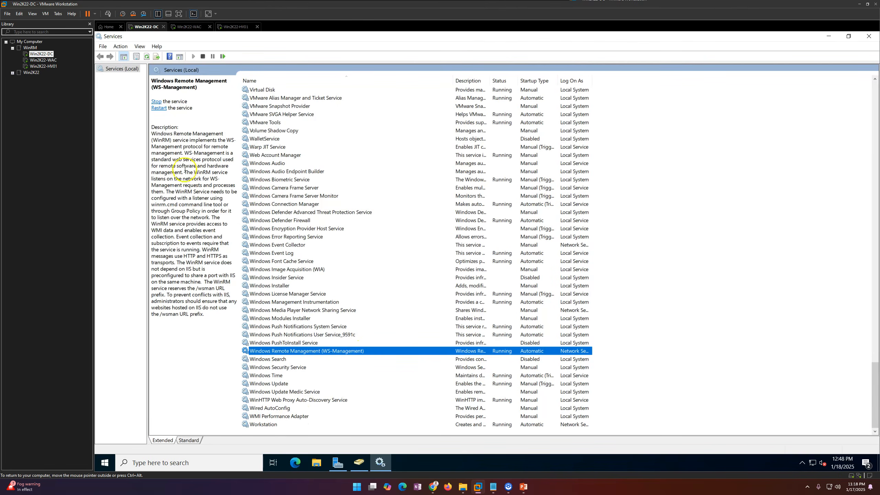
{"action": "left_click", "coordinate": [181, 160]}
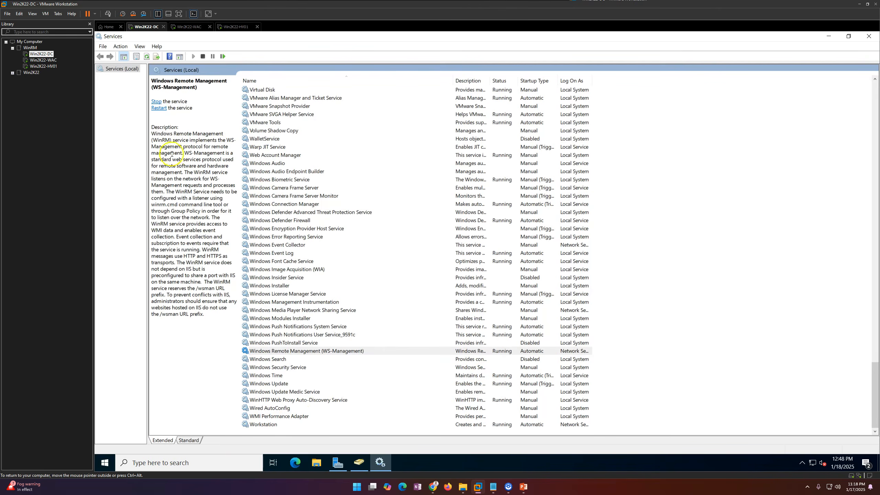
Search Windows for PowerShell and start it as administrator
{"action": "left_click", "coordinate": [145, 462]}
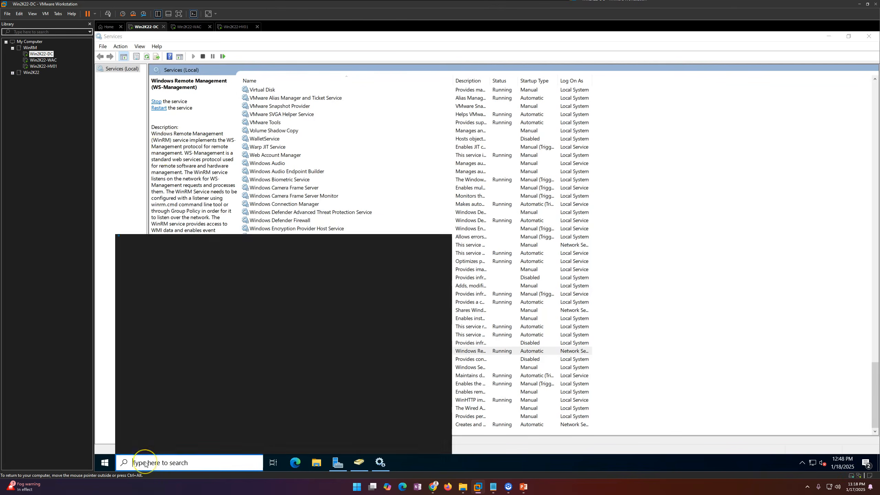
{"action": "type", "text": "powers"}
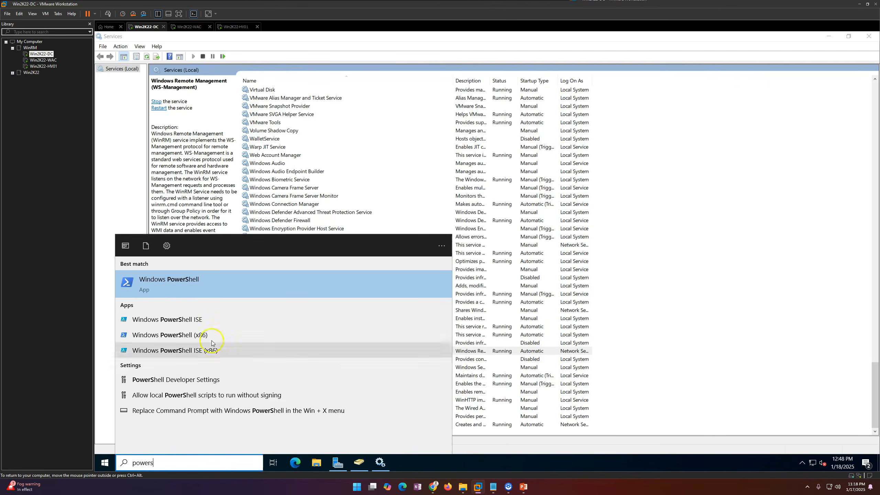
{"action": "right_click", "coordinate": [203, 285]}
{"action": "left_click", "coordinate": [217, 290]}
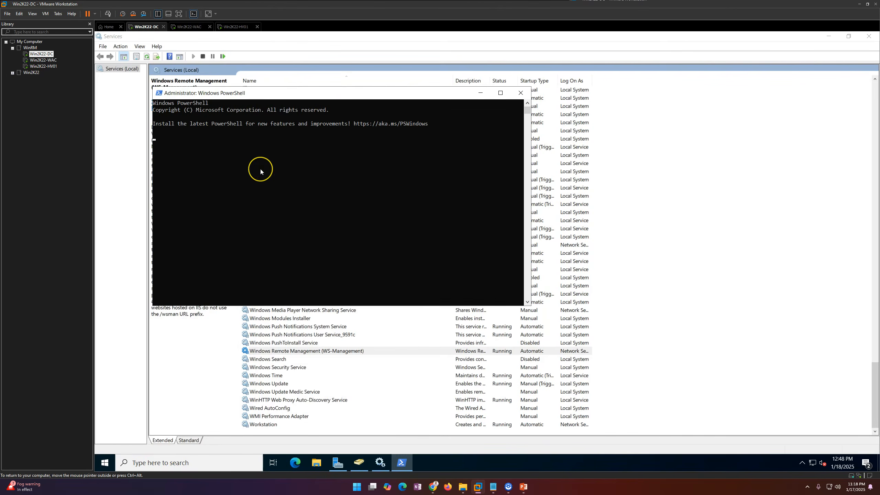
{"action": "key", "text": "Return"}
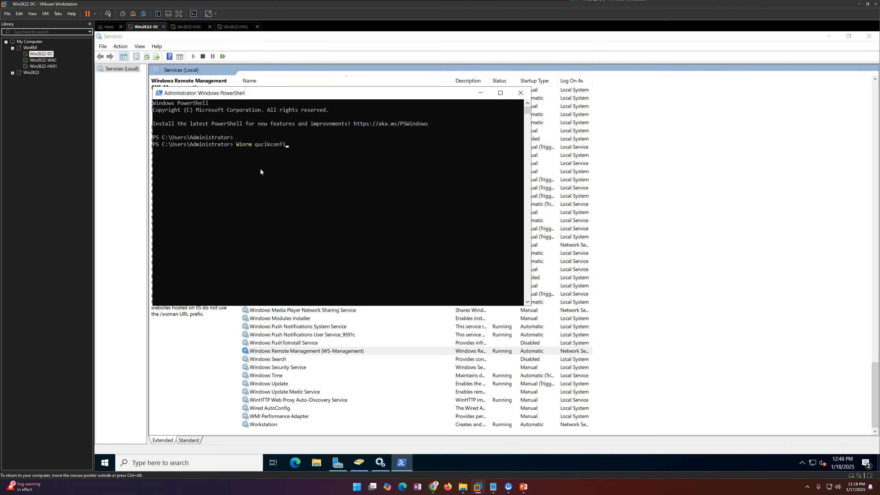
Run Winrm quickconfig in PowerShell and read the reported WinRM service status
{"action": "type", "text": "g"}
{"action": "key", "text": "Return"}
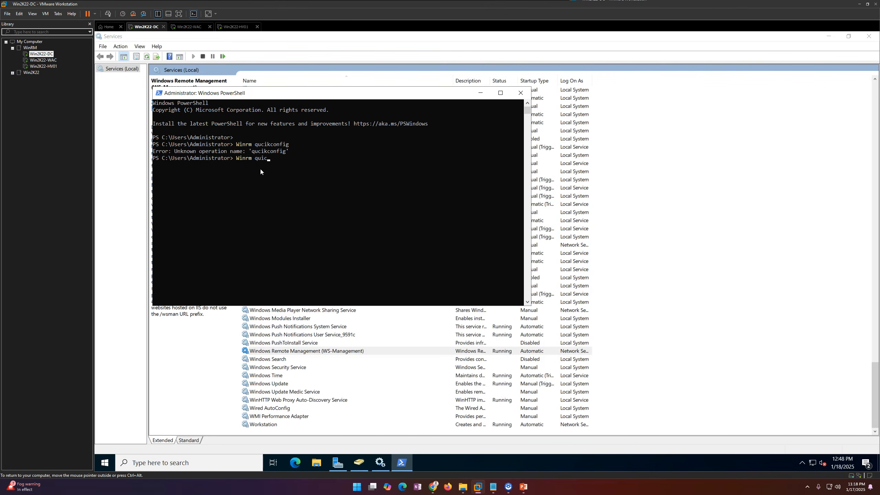
{"action": "type", "text": "Winrm quickconfig"}
{"action": "key", "text": "Return"}
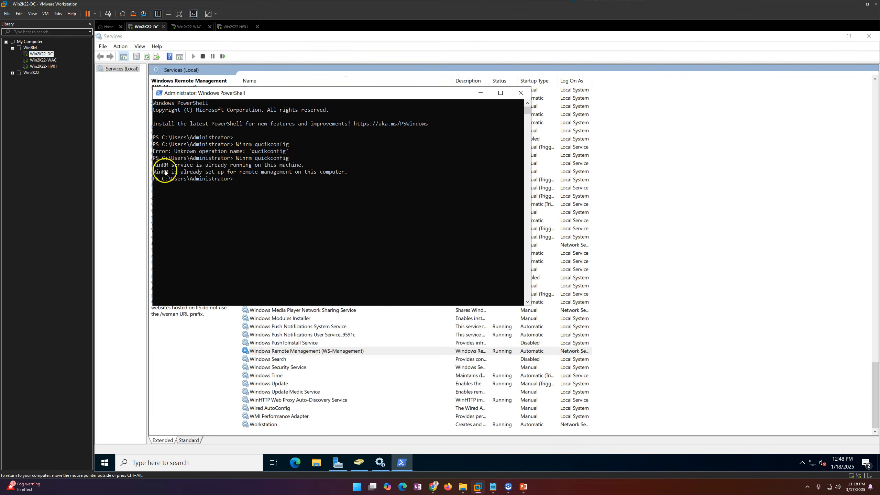
{"action": "left_click_drag", "start_coordinate": [256, 167], "coordinate": [306, 167]}
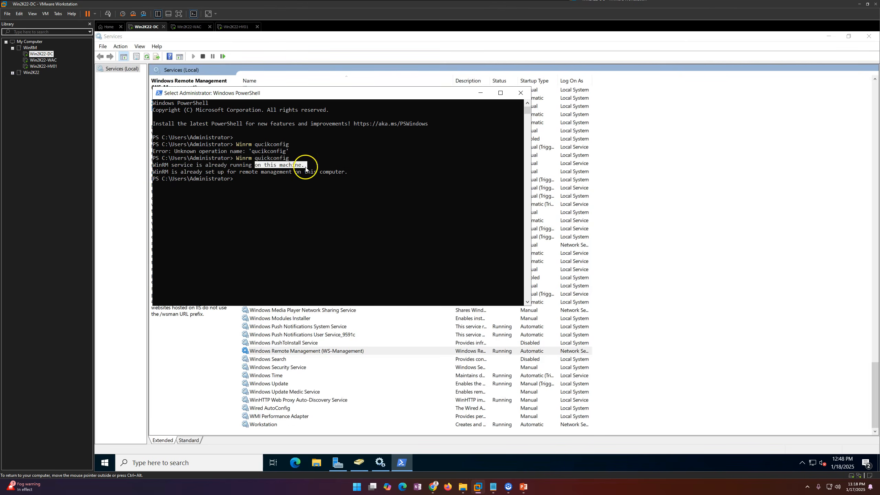
{"action": "left_click_drag", "start_coordinate": [167, 171], "coordinate": [339, 174]}
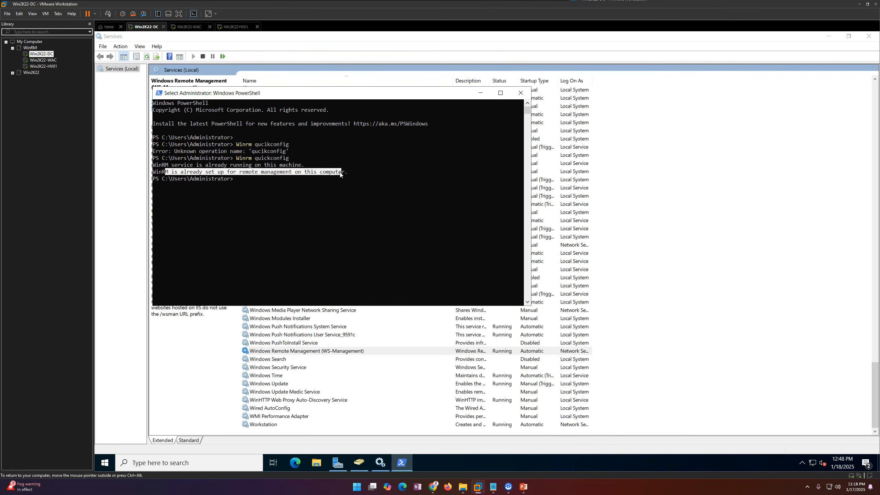
{"action": "left_click", "coordinate": [342, 199]}
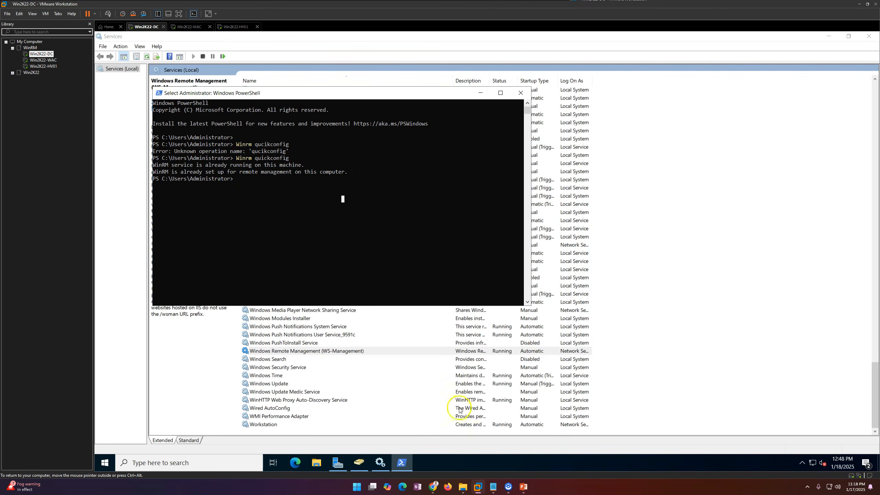
Consult the configuration steps slide in PowerPoint, and clear the PowerShell console in the virtual machine
{"action": "left_click", "coordinate": [521, 485]}
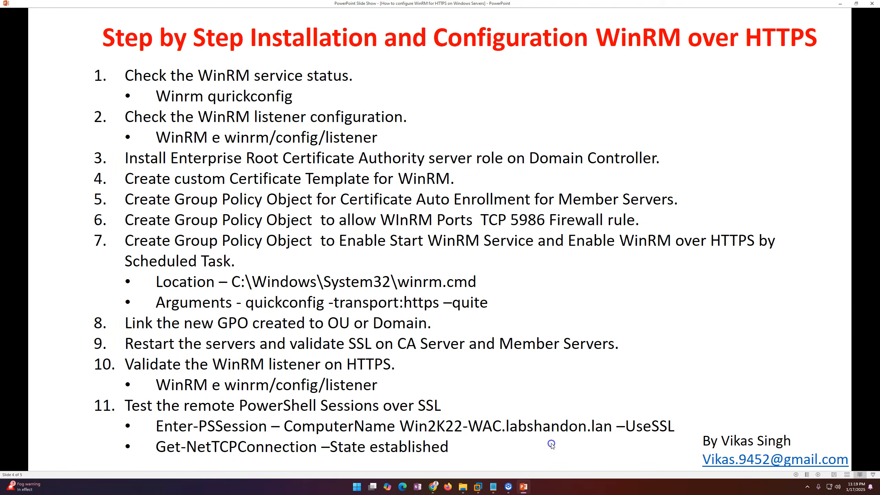
{"action": "left_click", "coordinate": [478, 486]}
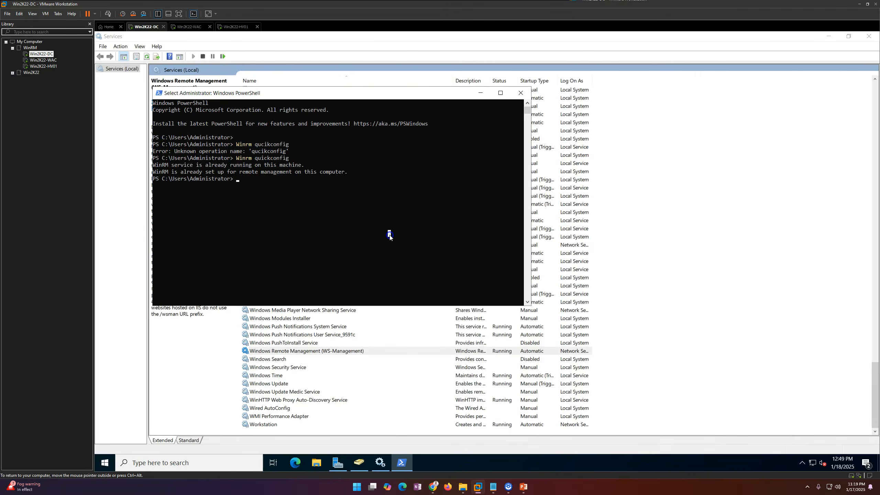
{"action": "type", "text": "cls"}
{"action": "key", "text": "Return"}
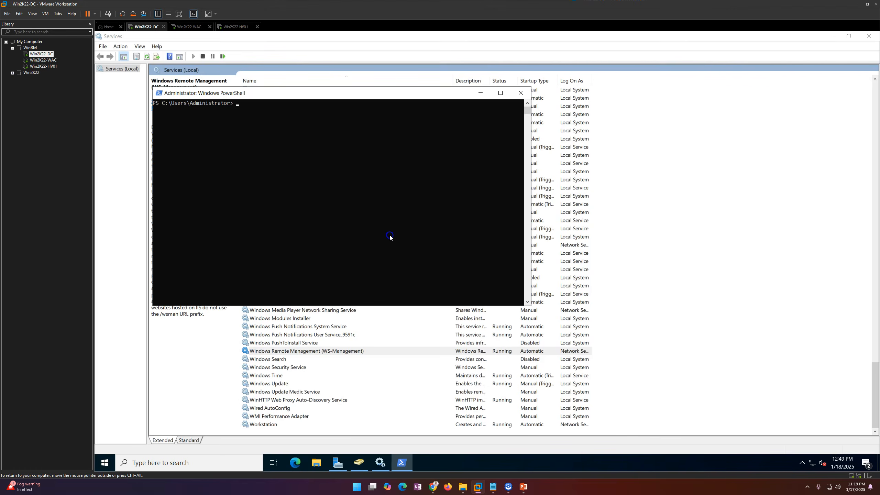
List the WinRM listener configuration with the command WinRM e winrm/config/listener
{"action": "type", "text": "WinRM e winrm/c"}
{"action": "type", "text": "onfig/listener"}
{"action": "key", "text": "Return"}
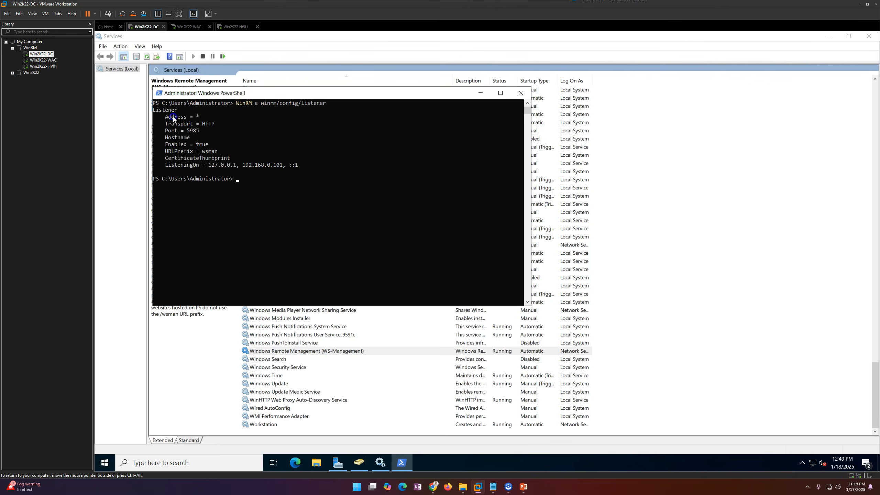
Examine the listener's address, transport, port, hostname, enabled state, certificate thumbprint and listening addresses
{"action": "left_click_drag", "start_coordinate": [164, 117], "coordinate": [207, 118]}
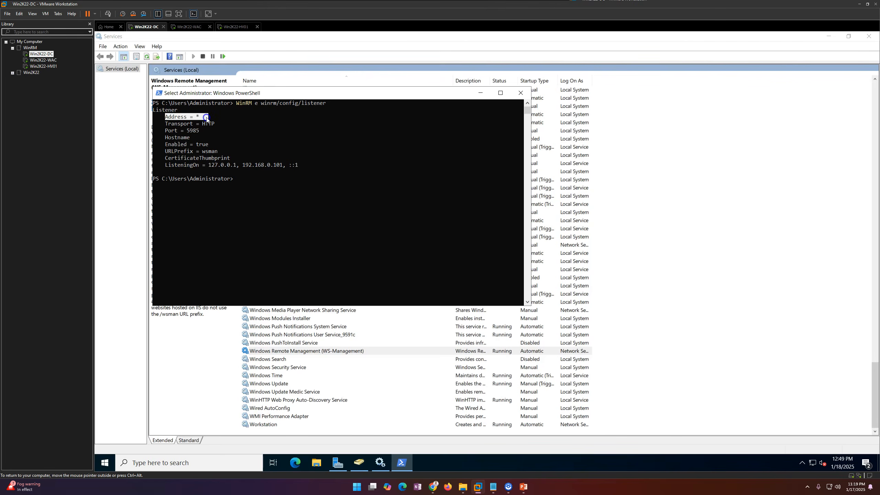
{"action": "left_click_drag", "start_coordinate": [175, 124], "coordinate": [218, 126]}
{"action": "left_click", "coordinate": [222, 124]}
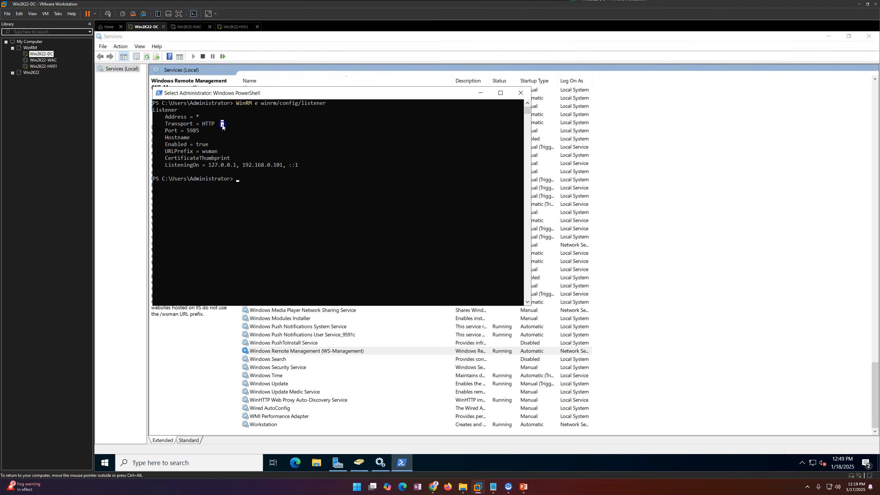
{"action": "double_click", "coordinate": [189, 132]}
{"action": "double_click", "coordinate": [170, 138]}
{"action": "left_click", "coordinate": [170, 145]}
{"action": "left_click_drag", "start_coordinate": [169, 146], "coordinate": [259, 159]}
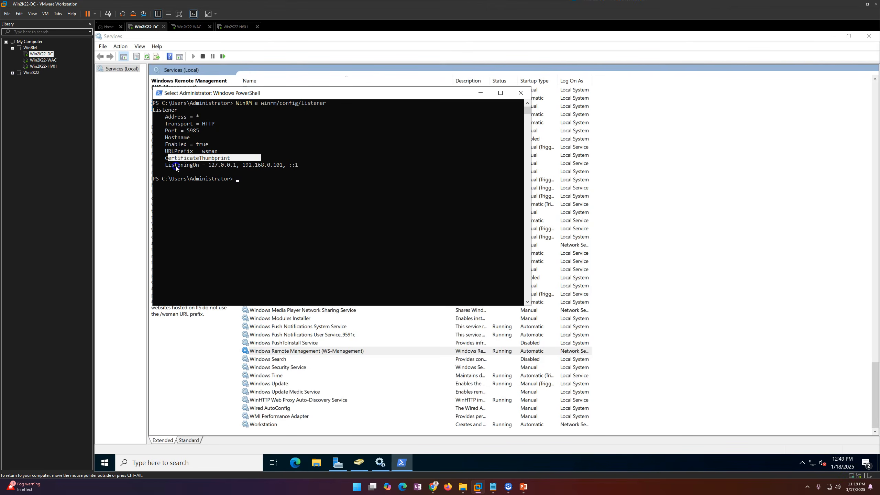
{"action": "left_click_drag", "start_coordinate": [171, 165], "coordinate": [297, 166]}
{"action": "left_click", "coordinate": [285, 168]}
{"action": "left_click", "coordinate": [283, 165]}
{"action": "left_click", "coordinate": [258, 192]}
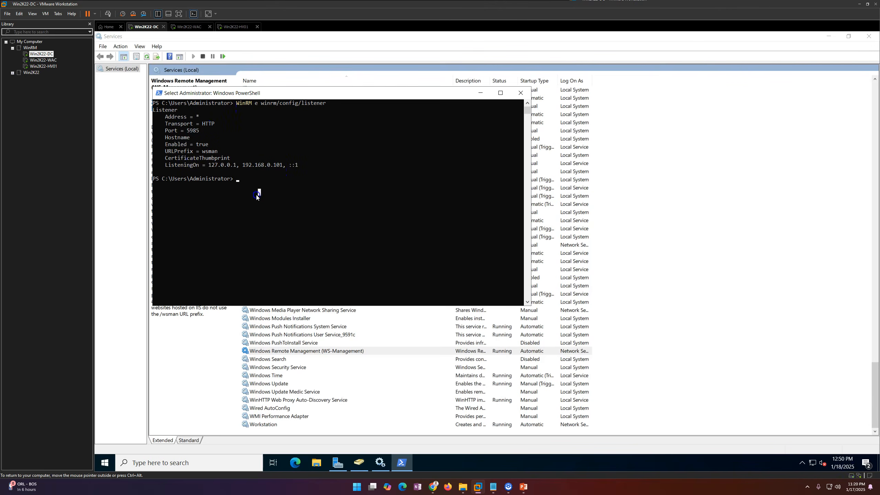
Show the Server Manager dashboard, and go back to the WinRM over HTTPS diagram on the first slide in PowerPoint
{"action": "left_click", "coordinate": [338, 462]}
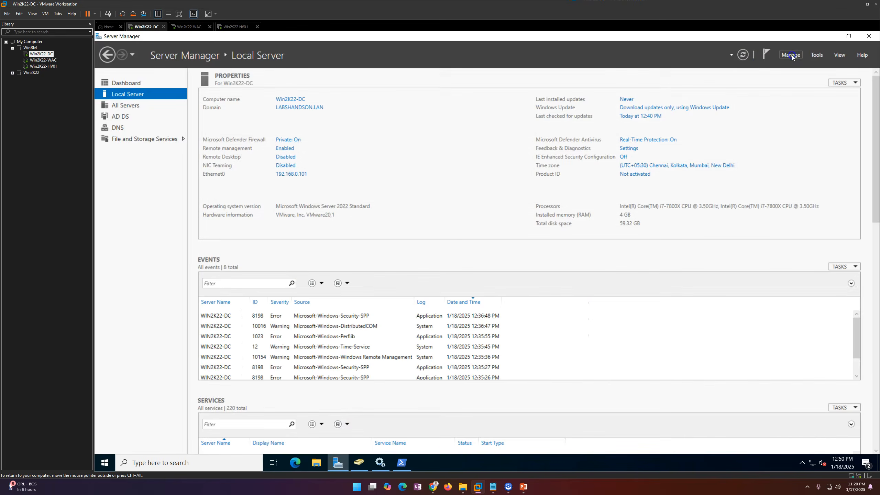
{"action": "left_click", "coordinate": [158, 84]}
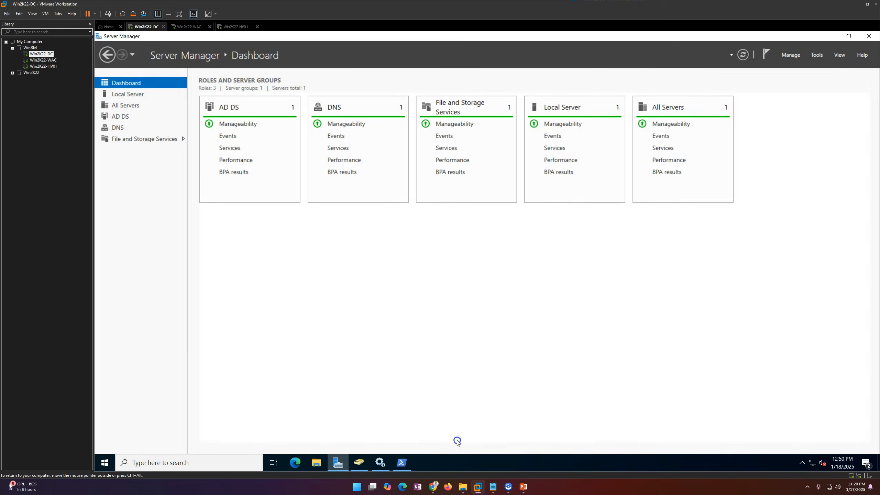
{"action": "left_click", "coordinate": [523, 487]}
{"action": "key", "text": "Left"}
{"action": "key", "text": "Left"}
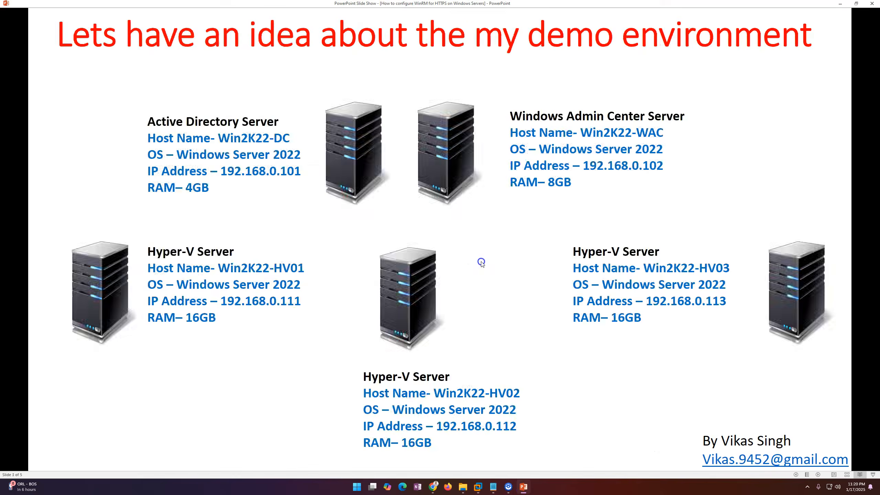
{"action": "key", "text": "Left"}
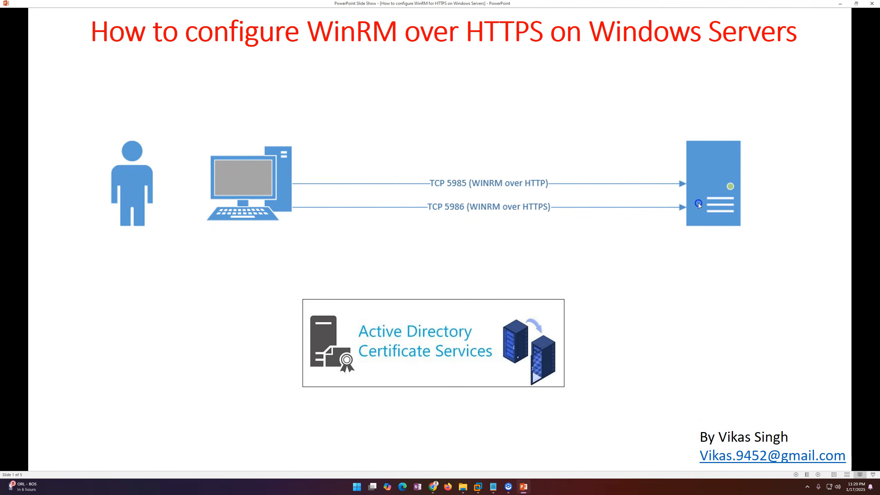
{"action": "left_click", "coordinate": [522, 486]}
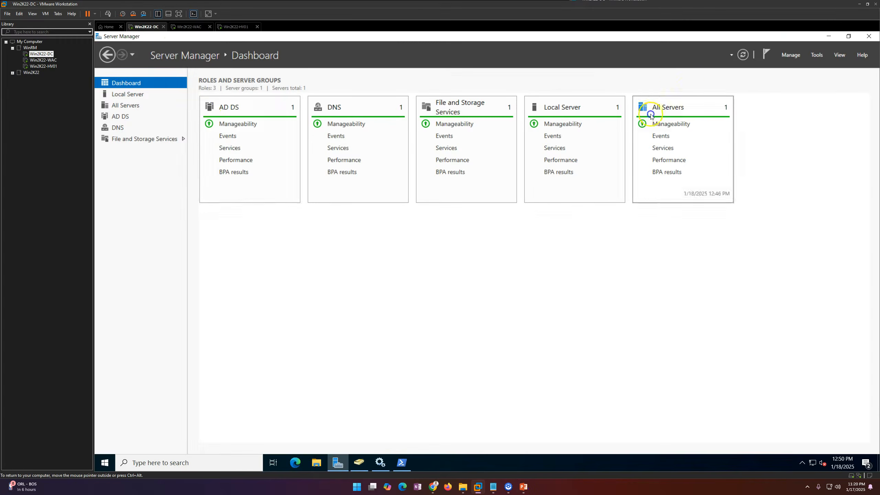
{"action": "left_click", "coordinate": [789, 55]}
{"action": "left_click", "coordinate": [789, 63]}
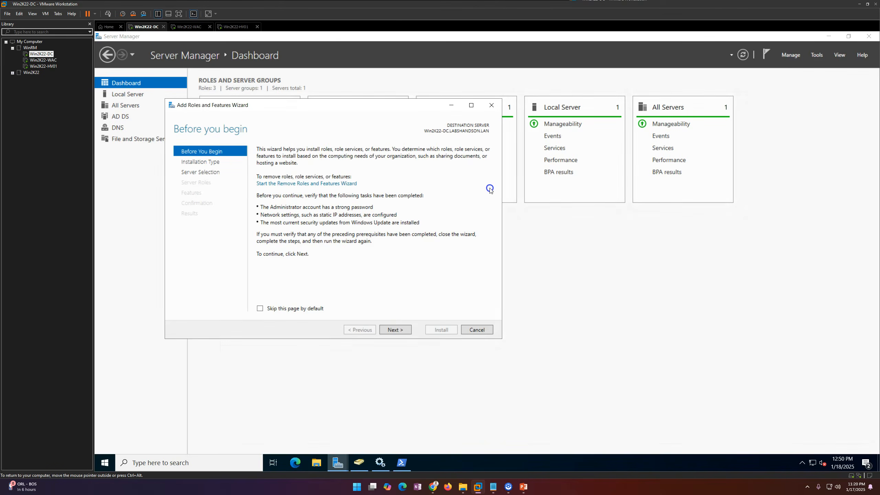
{"action": "left_click", "coordinate": [478, 330]}
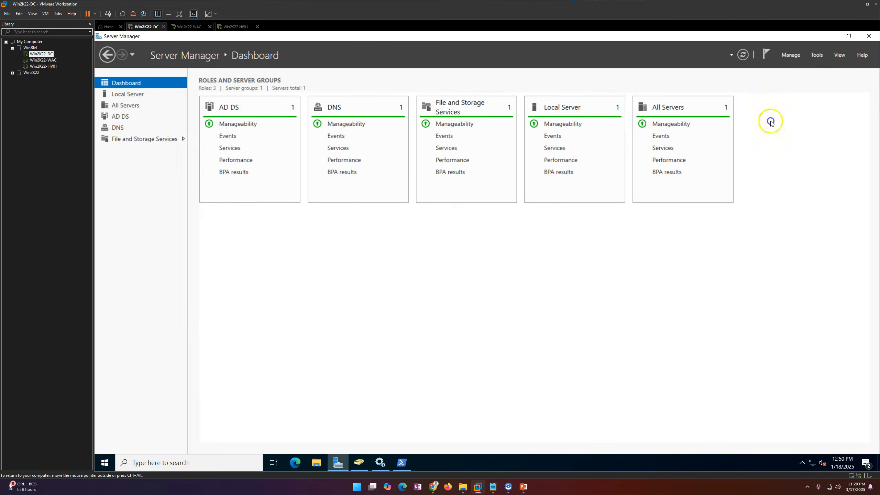
Switch to the PowerPoint slide show and consult the step-by-step WinRM over HTTPS slide
{"action": "left_click", "coordinate": [523, 487]}
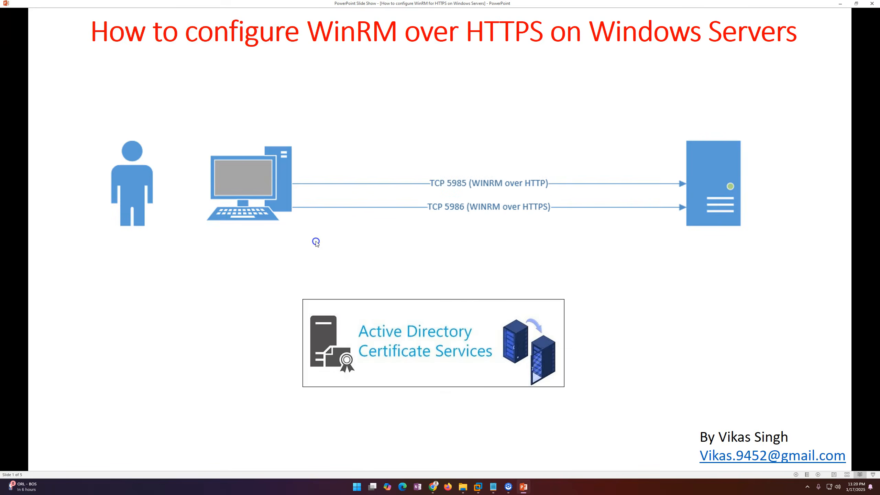
{"action": "key", "text": "Right"}
{"action": "key", "text": "Right"}
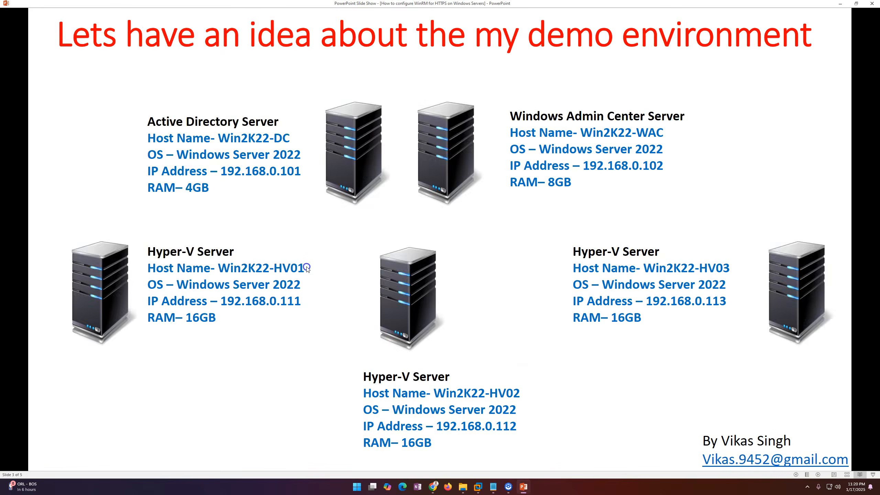
{"action": "key", "text": "Right"}
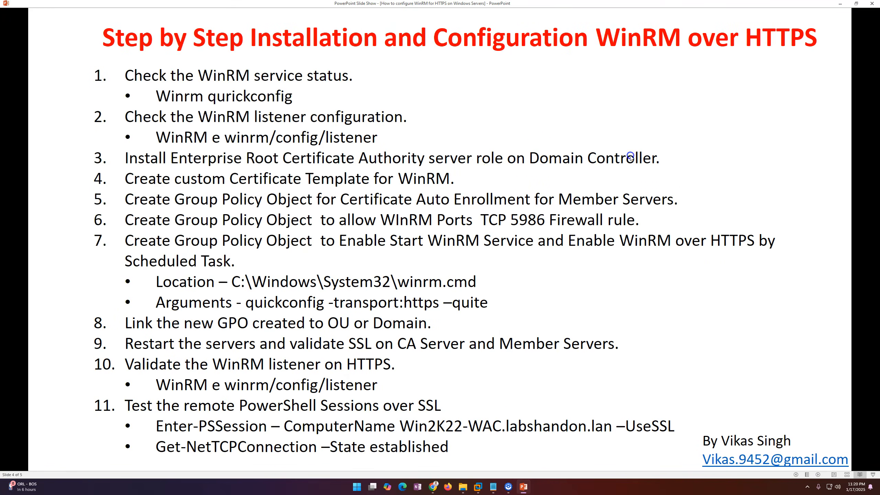
In the domain controller's Server Manager, start adding a role and select Active Directory Certificate Services with its required management tools
{"action": "left_click", "coordinate": [524, 486]}
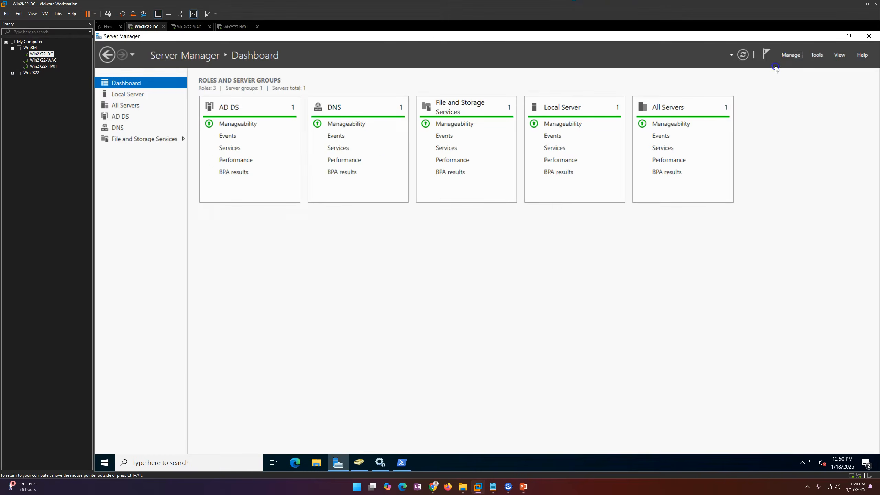
{"action": "left_click", "coordinate": [790, 54]}
{"action": "left_click", "coordinate": [794, 66]}
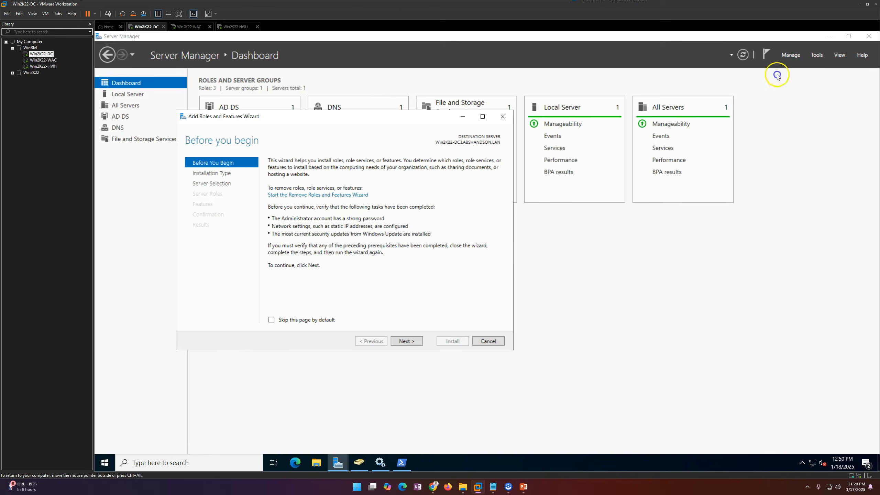
{"action": "left_click", "coordinate": [406, 341]}
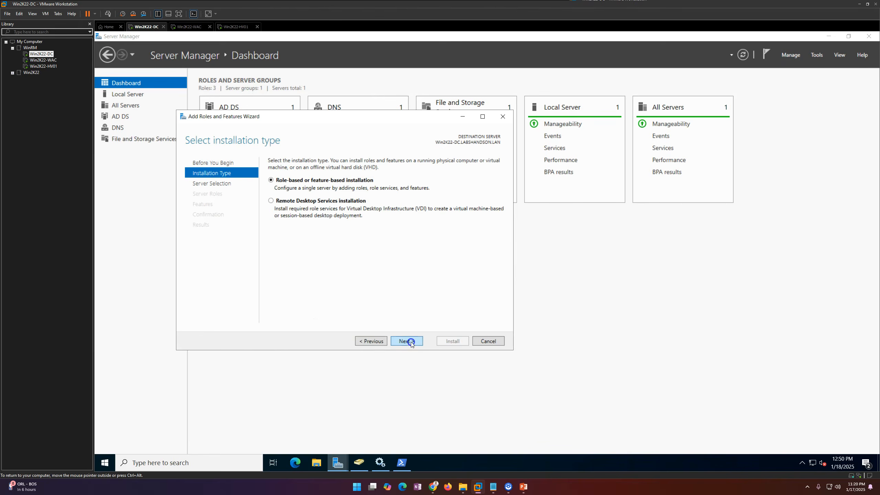
{"action": "left_click", "coordinate": [410, 343]}
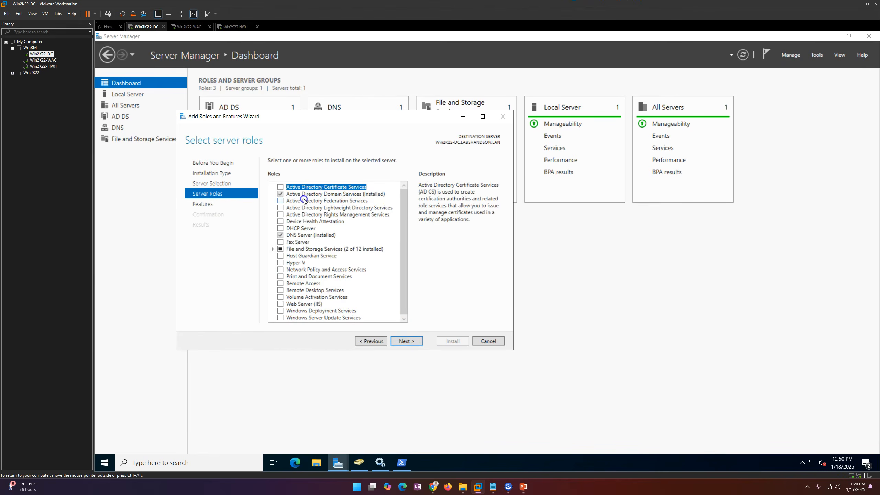
{"action": "left_click", "coordinate": [281, 187]}
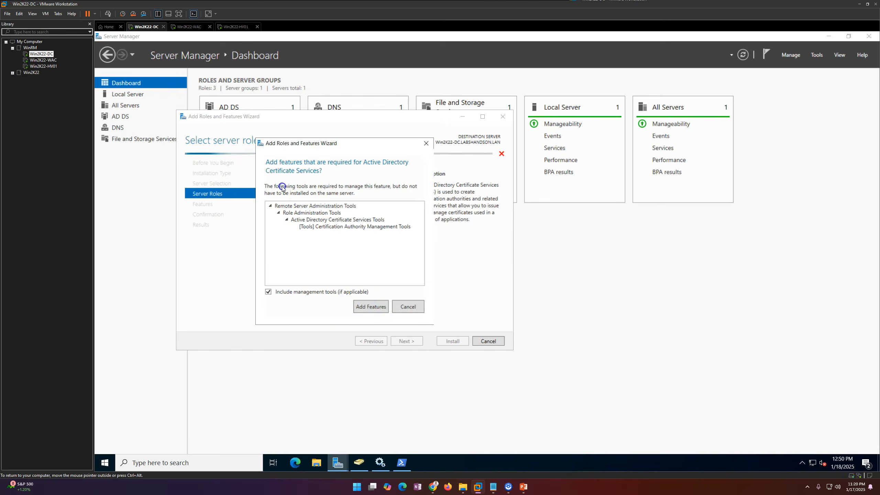
{"action": "left_click", "coordinate": [377, 306]}
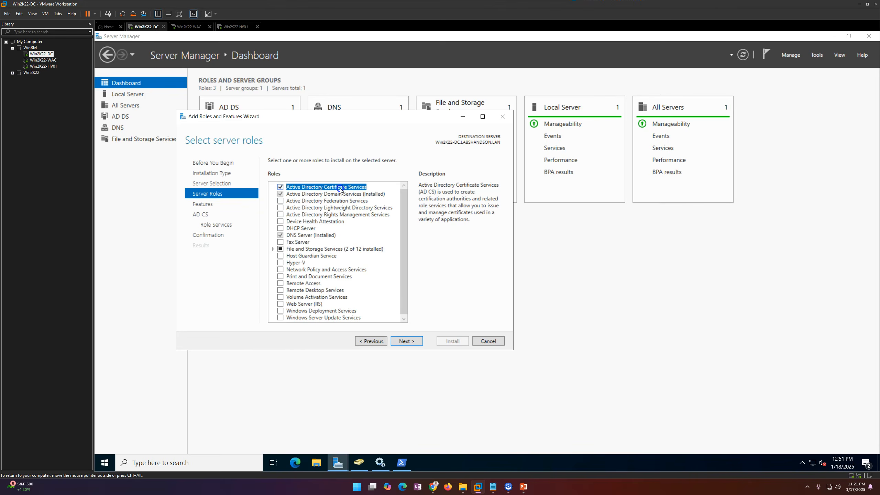
Keep the default features and the Certification Authority role service, and install the Active Directory Certificate Services role
{"action": "left_click", "coordinate": [406, 340]}
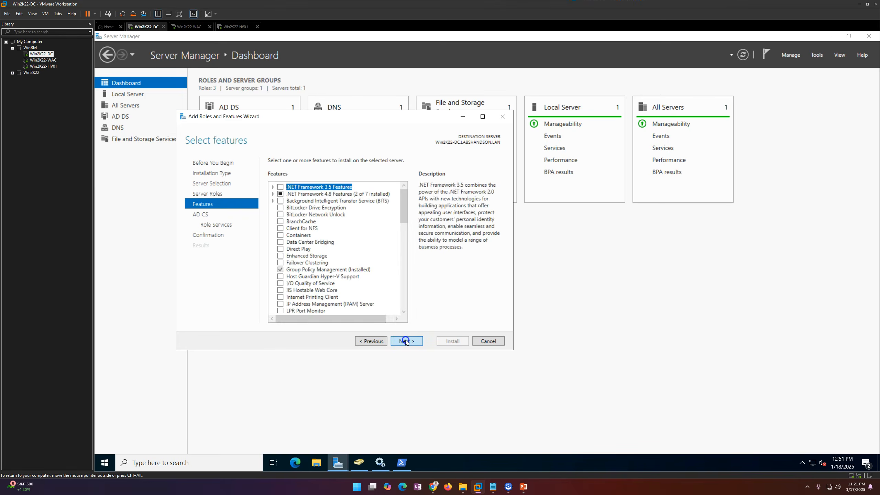
{"action": "left_click", "coordinate": [405, 340]}
{"action": "left_click", "coordinate": [406, 340]}
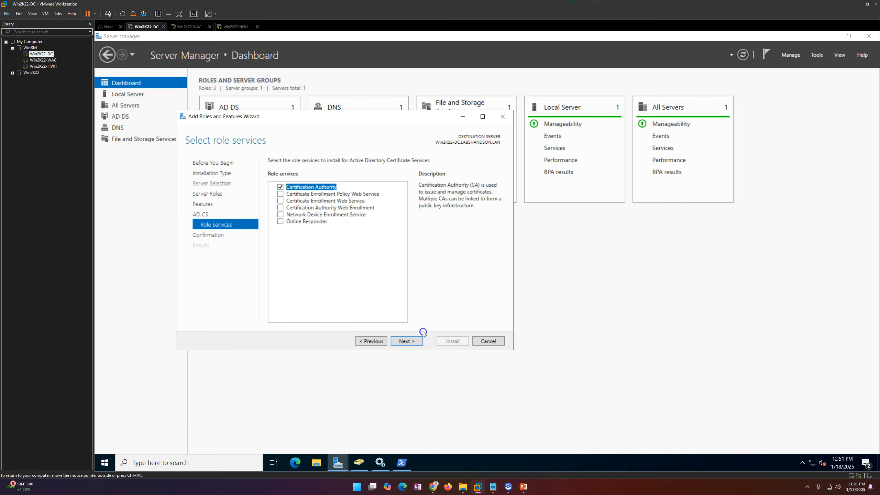
{"action": "left_click", "coordinate": [415, 342]}
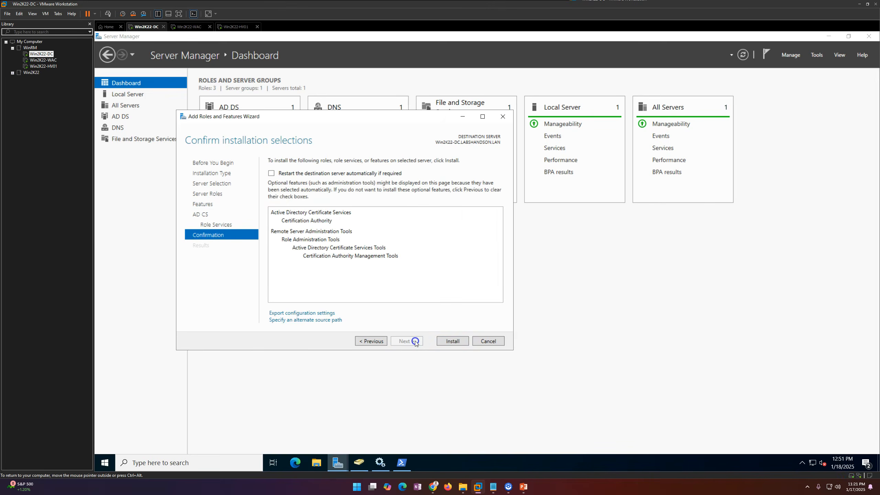
{"action": "left_click", "coordinate": [457, 341]}
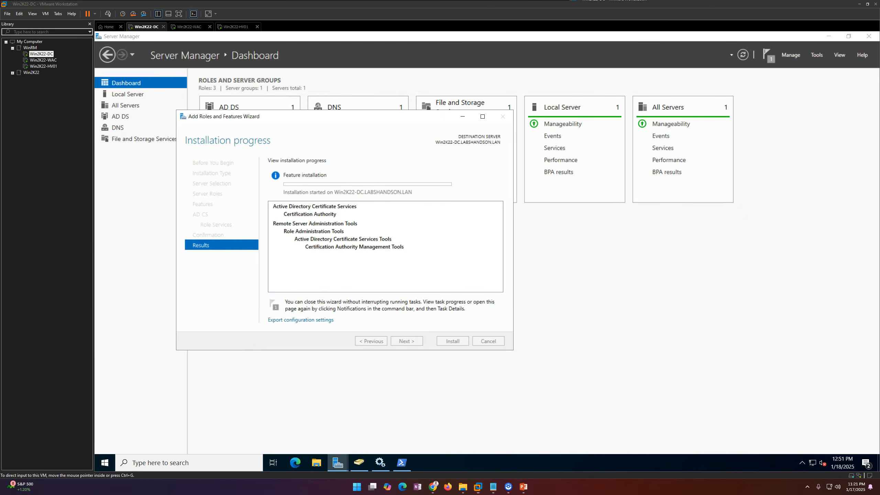
{"action": "key", "text": "alt+Tab"}
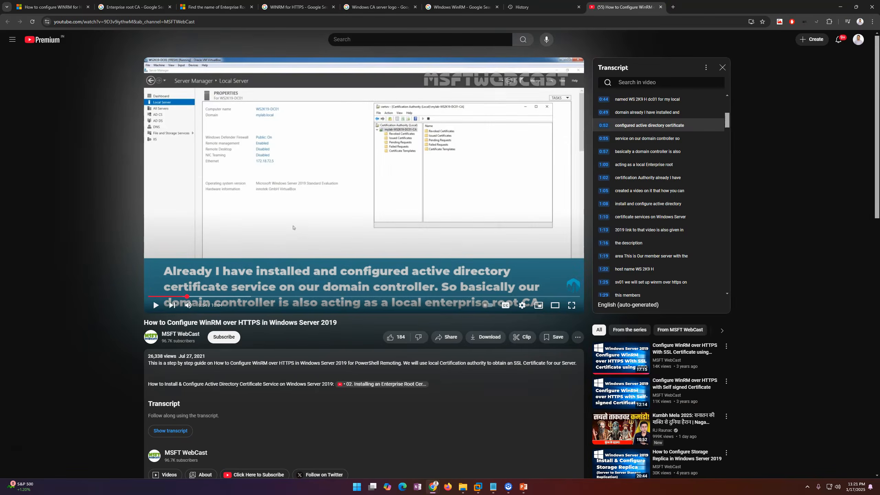
{"action": "key", "text": "alt+Tab"}
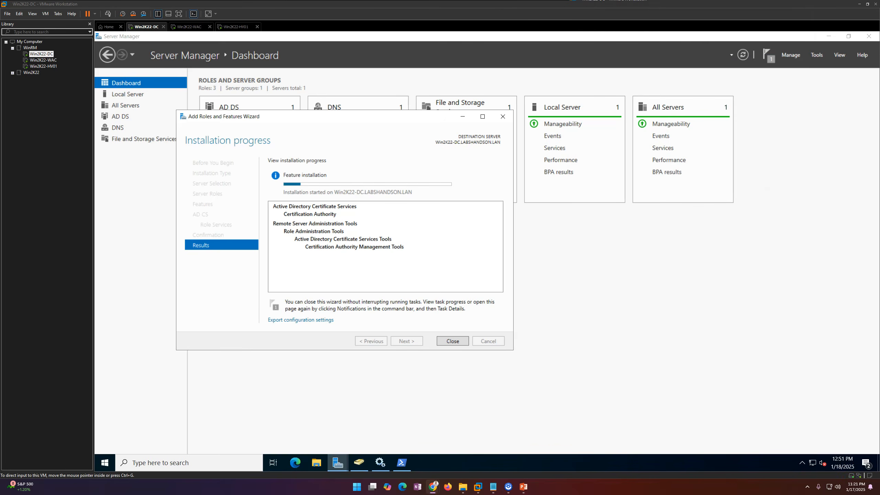
{"action": "key", "text": "alt+Tab"}
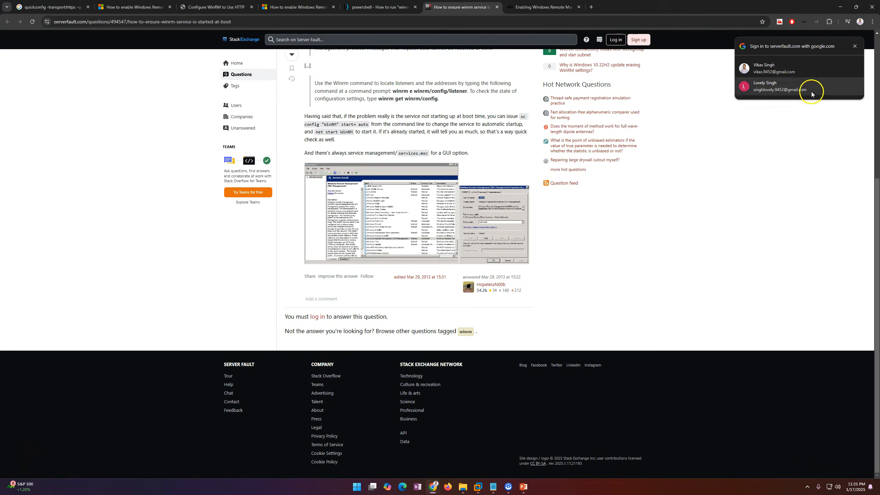
{"action": "key", "text": "alt+Tab"}
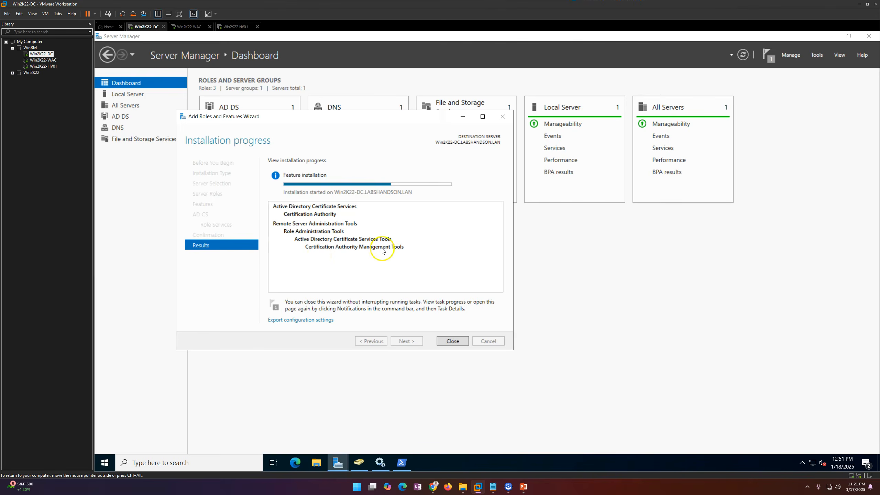
Try to open the Active Directory Certificate Services configuration from the installation results, and close the Add Roles and Features Wizard
{"action": "left_click_drag", "start_coordinate": [380, 116], "coordinate": [518, 187]}
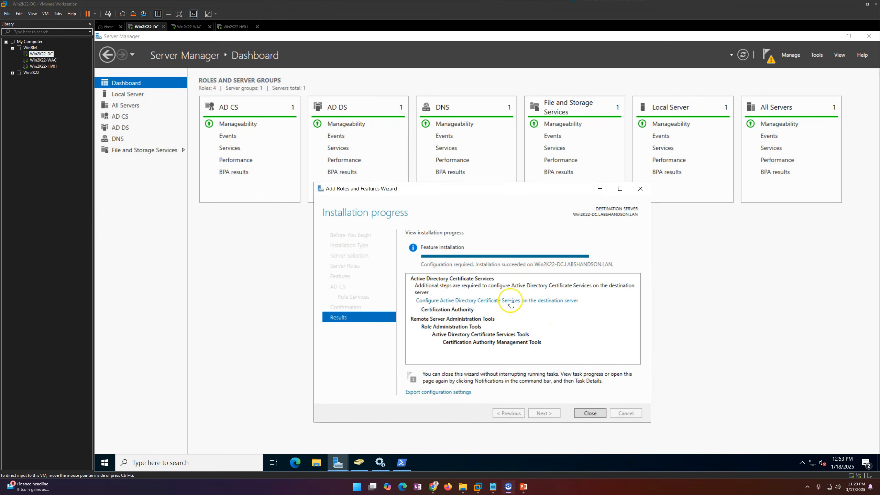
{"action": "left_click", "coordinate": [511, 302]}
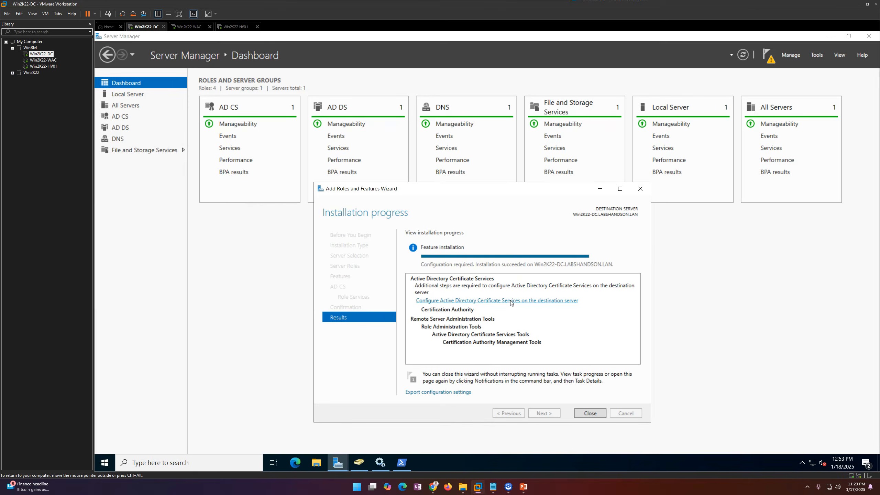
{"action": "left_click", "coordinate": [540, 340]}
{"action": "left_click", "coordinate": [584, 411]}
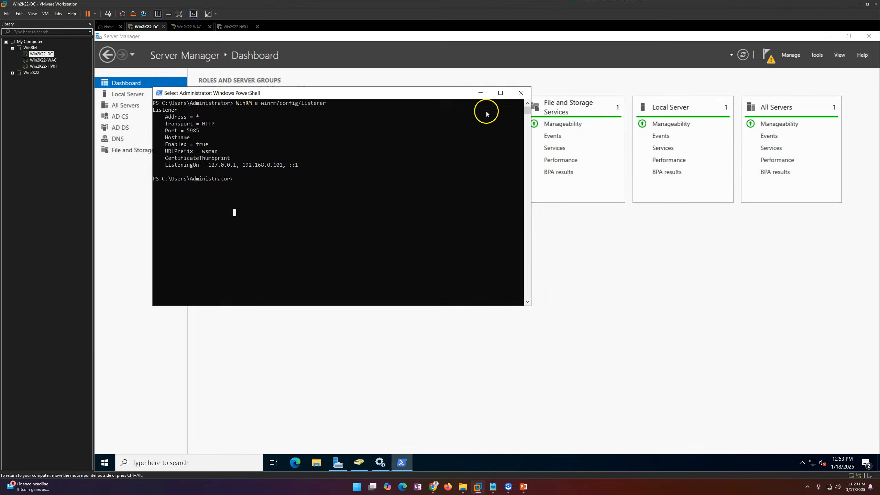
Minimize the PowerShell, Services, and Active Directory Users and Computers windows, and bring back the Server Manager dashboard
{"action": "left_click", "coordinate": [483, 95]}
{"action": "left_click", "coordinate": [828, 36]}
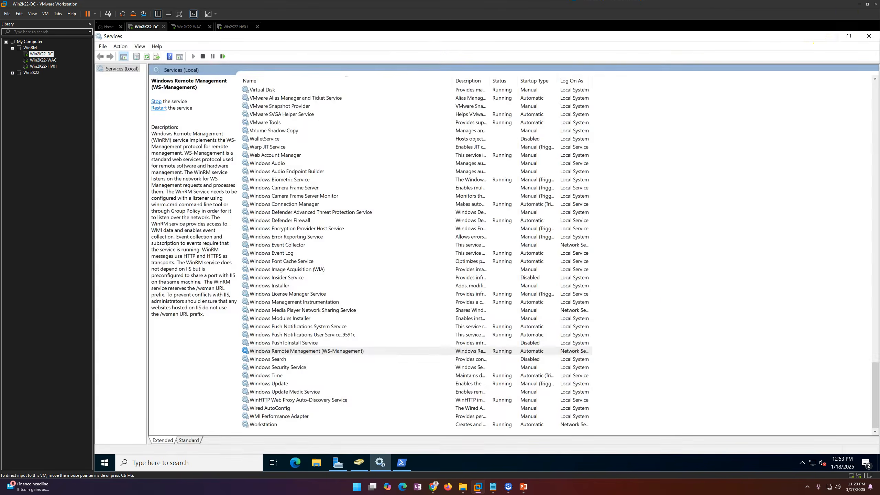
{"action": "left_click", "coordinate": [829, 36]}
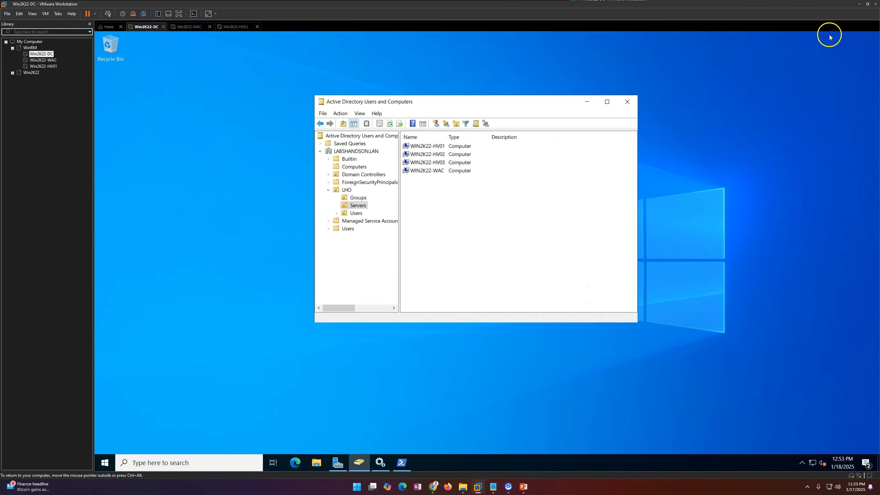
{"action": "left_click", "coordinate": [592, 98]}
{"action": "left_click", "coordinate": [338, 462]}
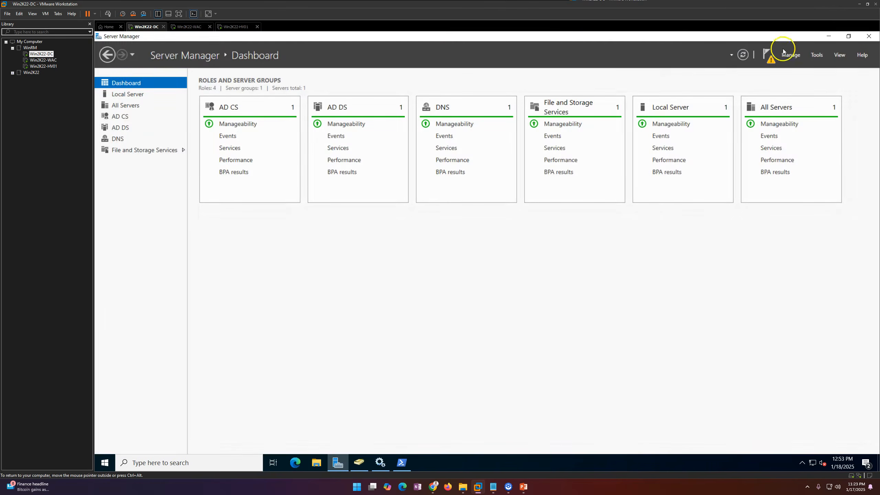
Launch the AD CS configuration from Server Manager's post-deployment notification, and minimize Server Manager
{"action": "left_click", "coordinate": [762, 54]}
{"action": "left_click", "coordinate": [392, 277]}
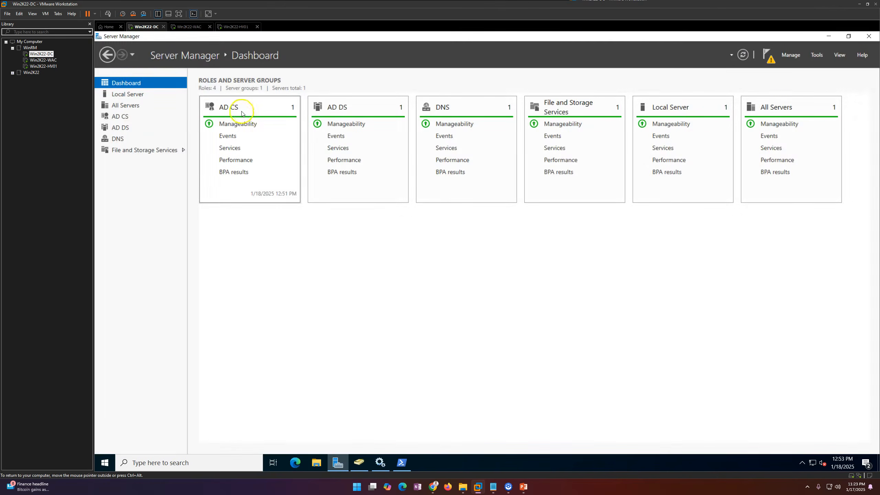
{"action": "left_click", "coordinate": [767, 54]}
{"action": "left_click", "coordinate": [721, 108]}
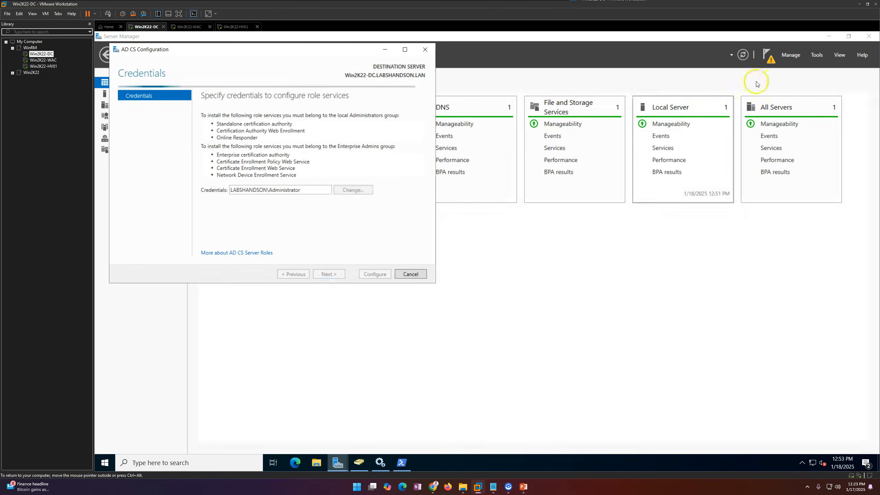
{"action": "left_click", "coordinate": [829, 41]}
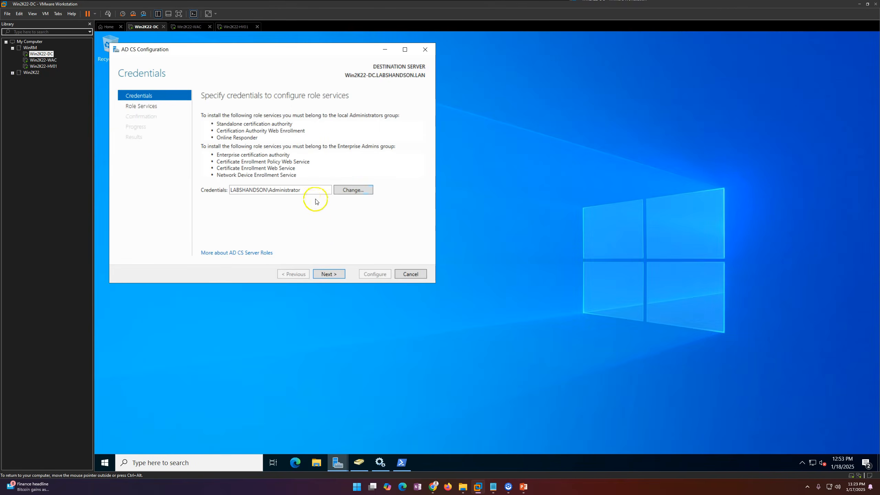
Reposition the AD CS Configuration window and accept the preset domain administrator credentials for configuring the role services
{"action": "left_click_drag", "start_coordinate": [319, 50], "coordinate": [407, 68]}
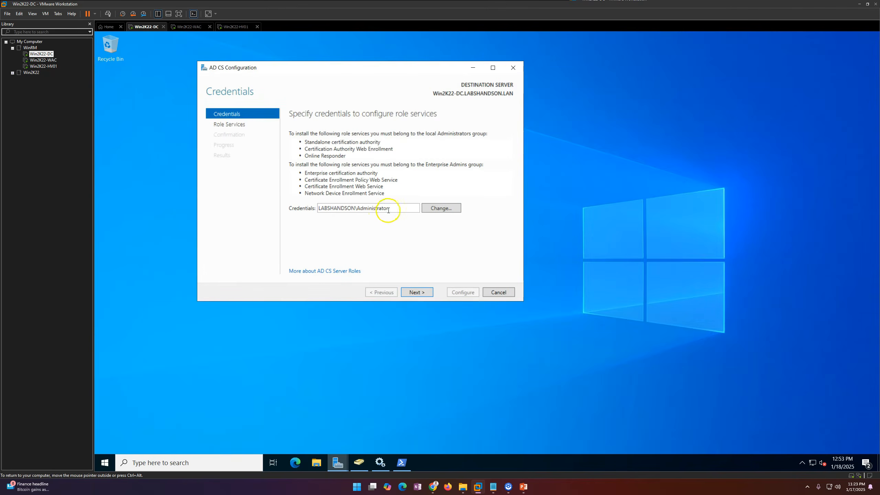
{"action": "double_click", "coordinate": [343, 211]}
{"action": "left_click", "coordinate": [425, 251]}
{"action": "left_click", "coordinate": [416, 292]}
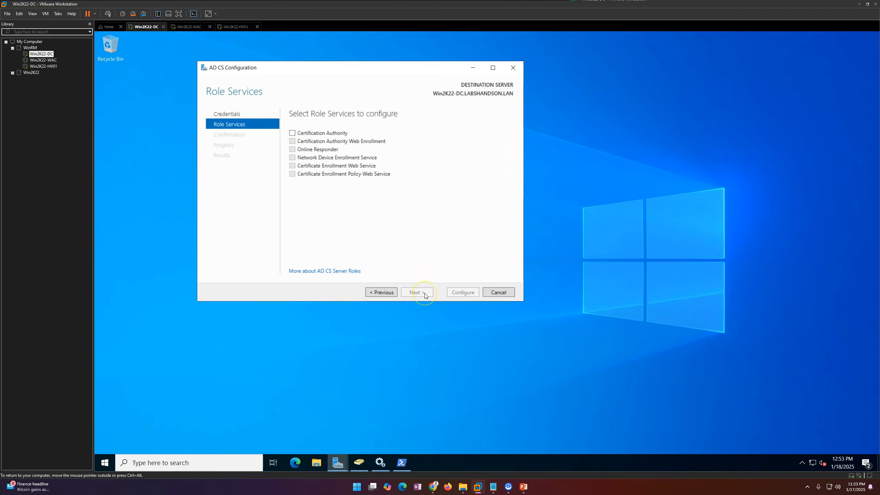
Select the Certification Authority role service, with Enterprise CA as the setup type and Root CA as the CA type
{"action": "left_click", "coordinate": [292, 133]}
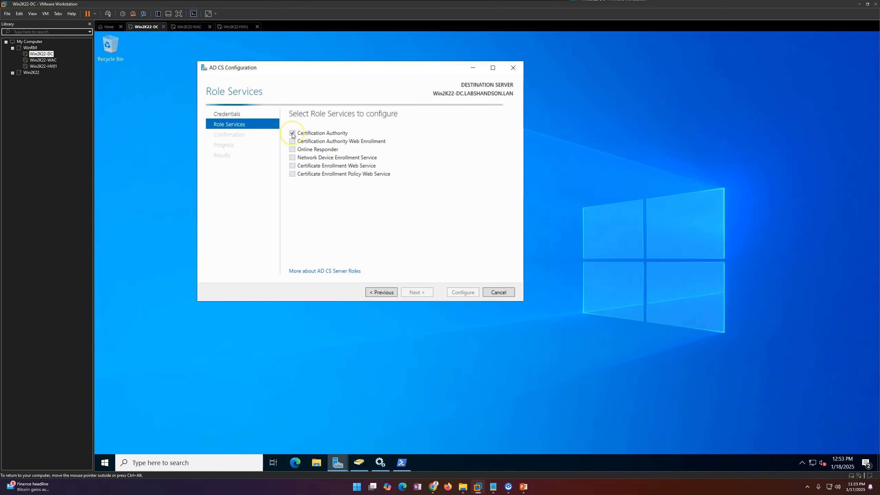
{"action": "left_click", "coordinate": [416, 293]}
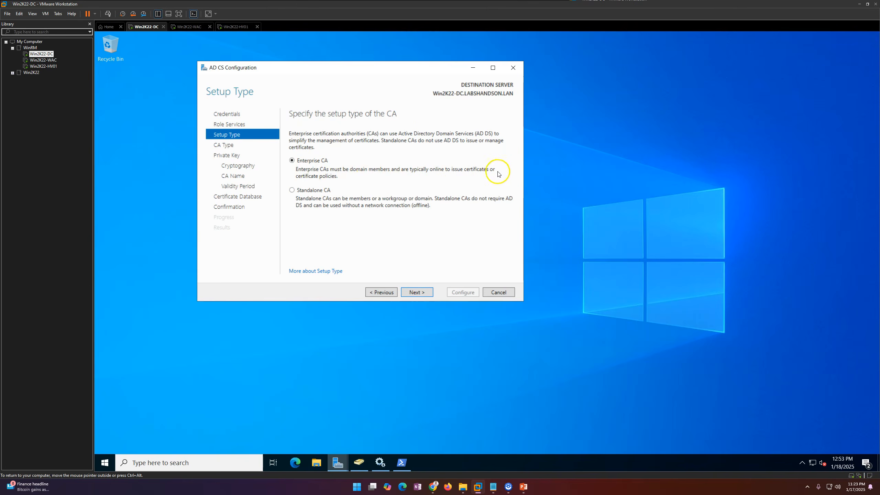
{"action": "left_click", "coordinate": [417, 293]}
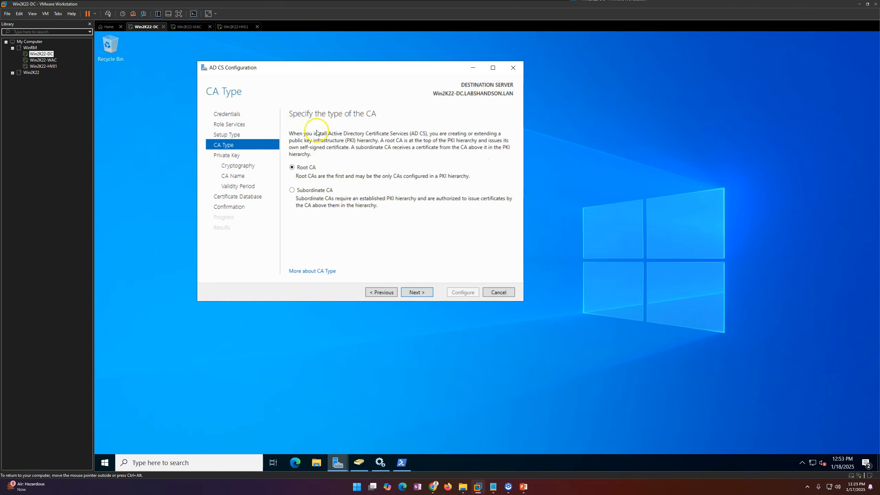
{"action": "left_click", "coordinate": [417, 292]}
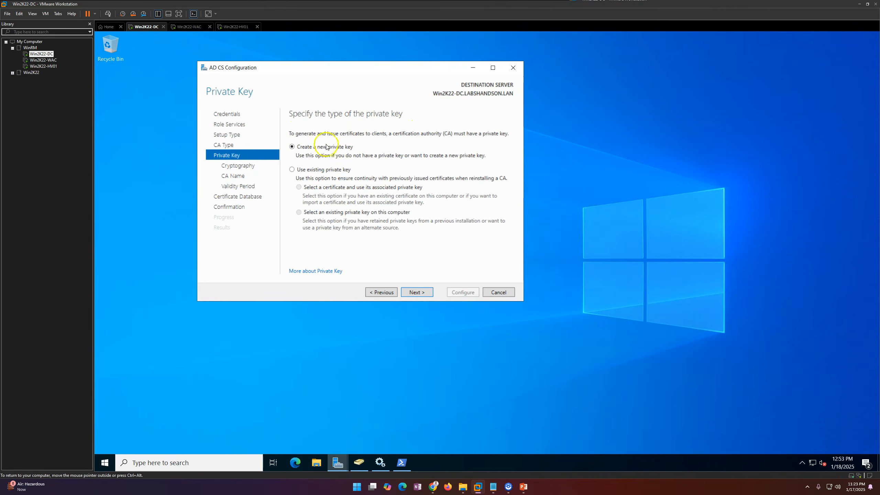
Create a new private key with the RSA software key storage provider, 2048-bit length and SHA256, and accept the common name LABSHANDSON-WIN2K22-DC-CA
{"action": "left_click", "coordinate": [412, 293]}
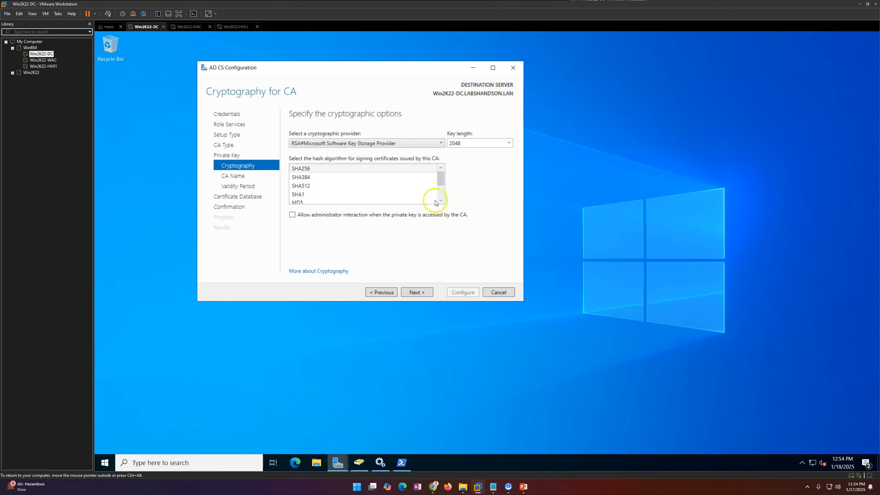
{"action": "left_click", "coordinate": [417, 293]}
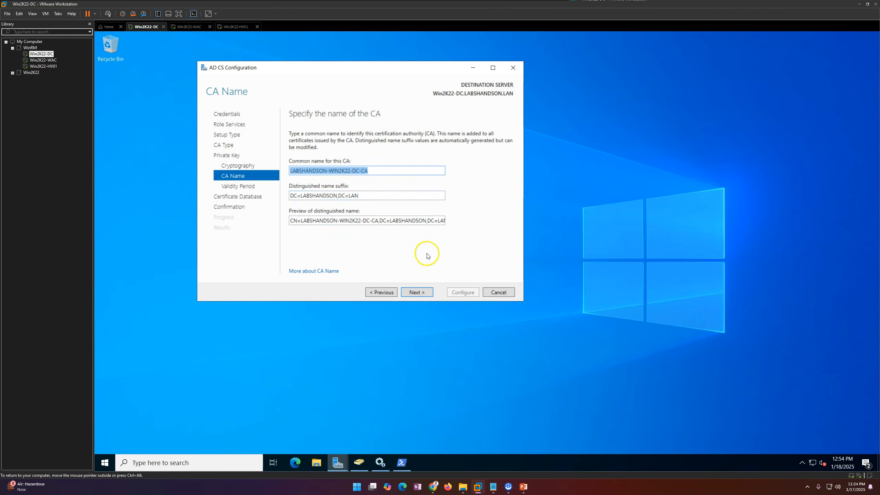
{"action": "left_click", "coordinate": [417, 292]}
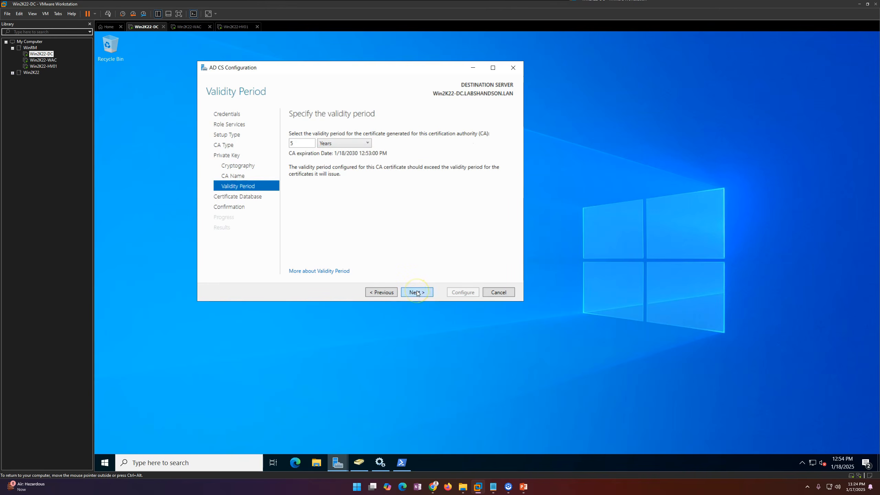
Accept the 5-year validity period and the C:\Windows\system32\CertLog database locations, then run the CA configuration and close the wizard
{"action": "left_click", "coordinate": [418, 293]}
{"action": "left_click", "coordinate": [419, 293]}
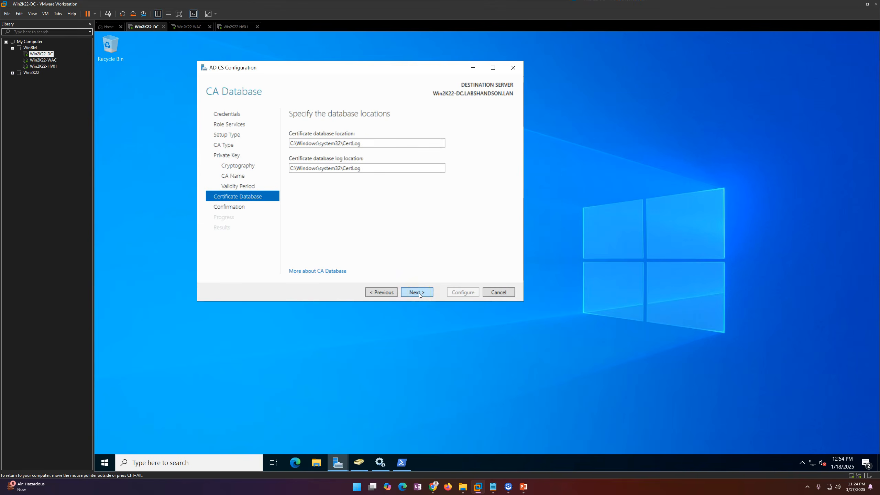
{"action": "left_click", "coordinate": [464, 292]}
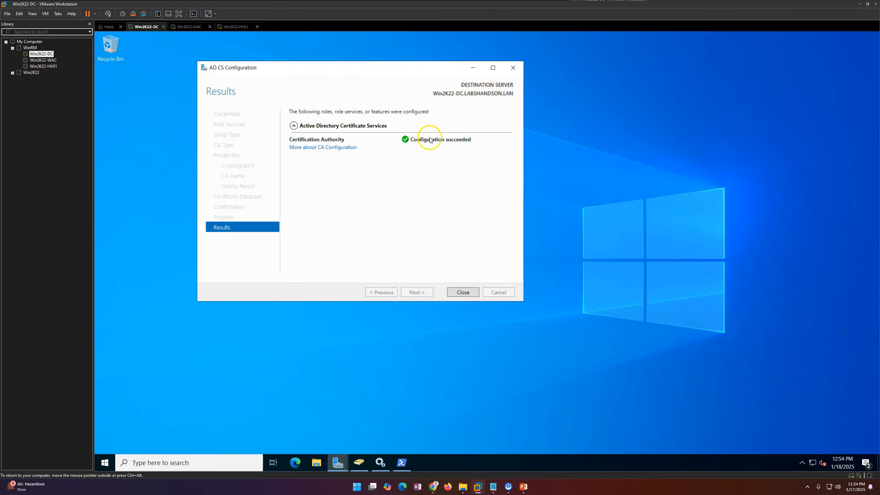
{"action": "left_click", "coordinate": [463, 292]}
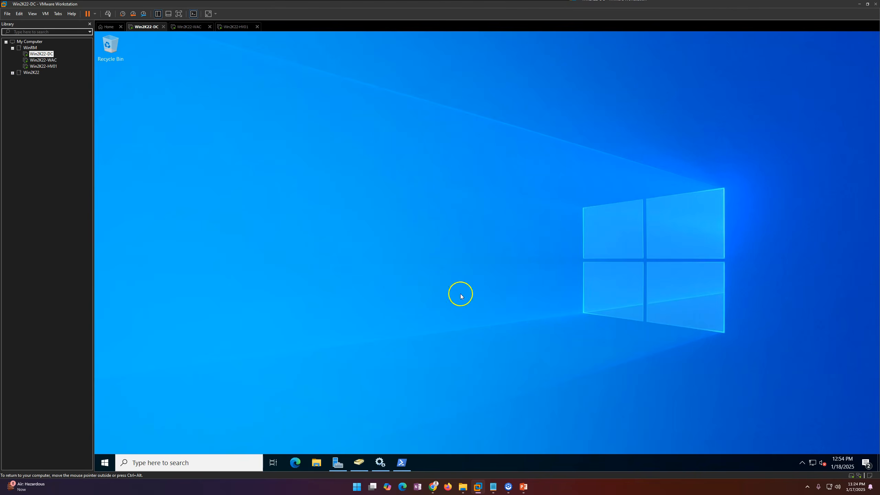
Launch the Certification Authority console from Server Manager, minimize Server Manager, and reposition the console window on the desktop
{"action": "left_click", "coordinate": [339, 463]}
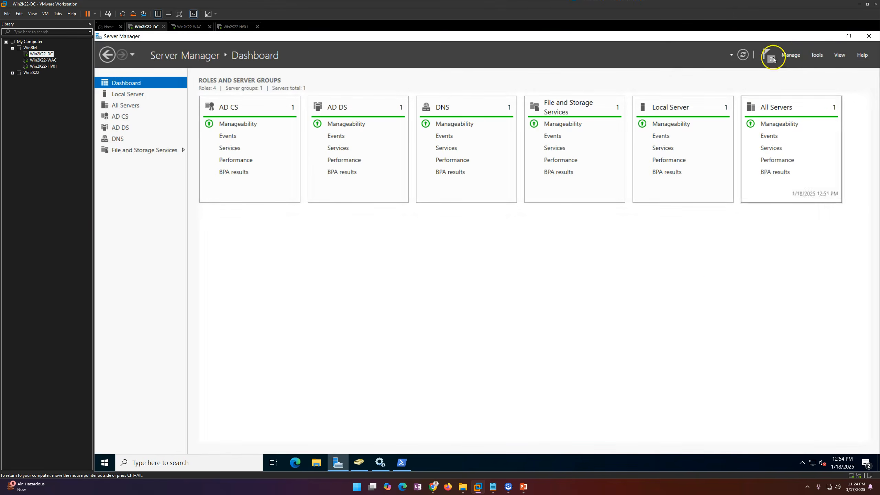
{"action": "left_click", "coordinate": [791, 56]}
{"action": "left_click", "coordinate": [817, 55]}
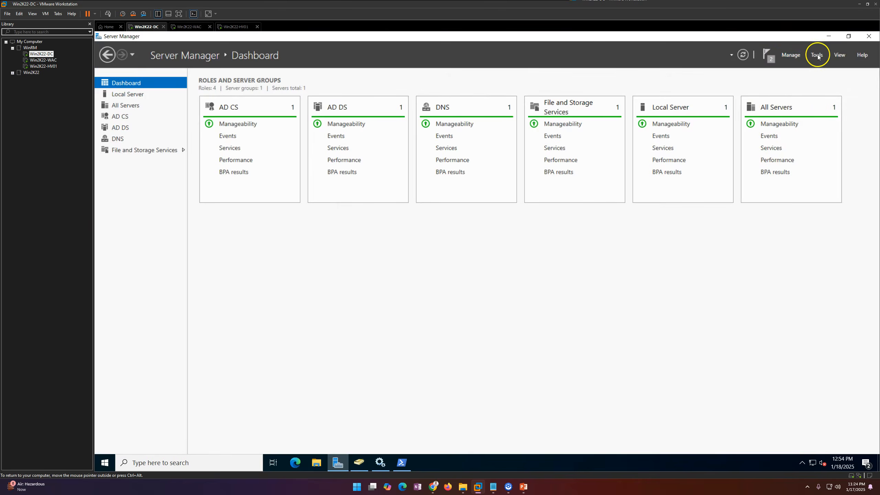
{"action": "left_click", "coordinate": [783, 123]}
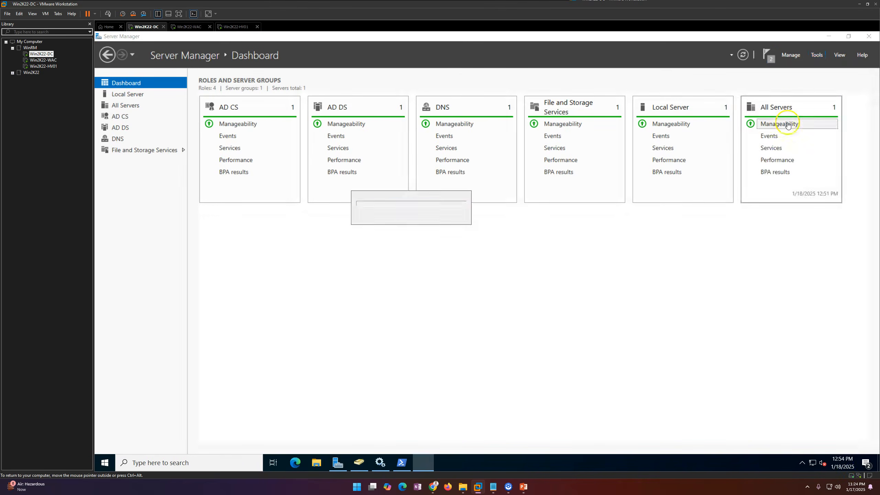
{"action": "left_click", "coordinate": [832, 39]}
{"action": "left_click_drag", "start_coordinate": [393, 124], "coordinate": [475, 104]}
Expand the new CA in the console, check the procedure slide in PowerPoint, and display the CA's certificate templates
{"action": "double_click", "coordinate": [285, 146]}
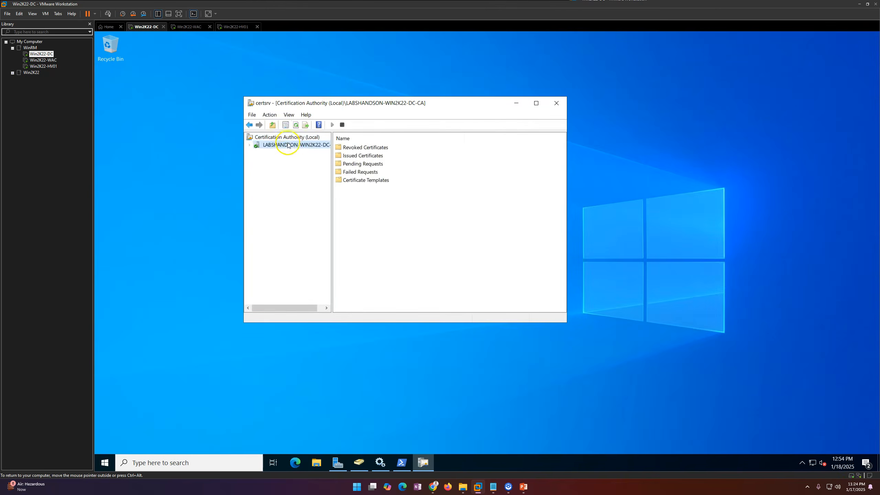
{"action": "left_click", "coordinate": [284, 154]}
{"action": "left_click", "coordinate": [523, 487]}
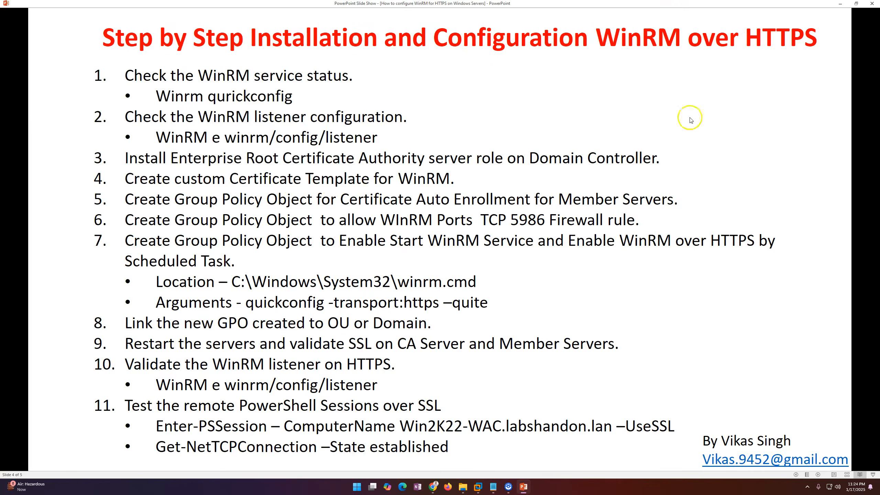
{"action": "left_click", "coordinate": [837, 6]}
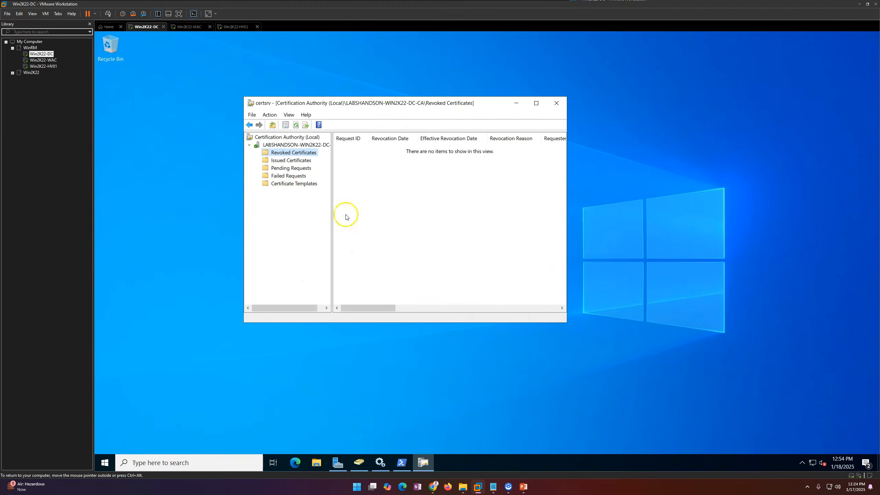
{"action": "left_click", "coordinate": [287, 183]}
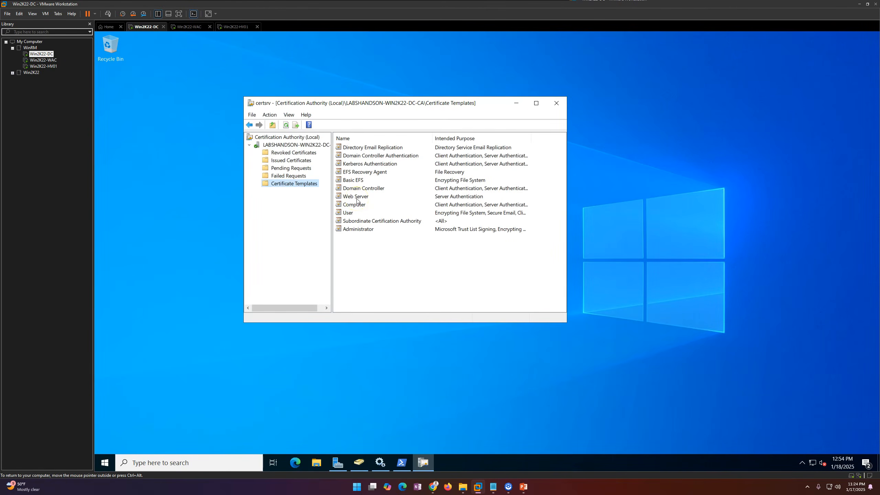
{"action": "right_click", "coordinate": [309, 186]}
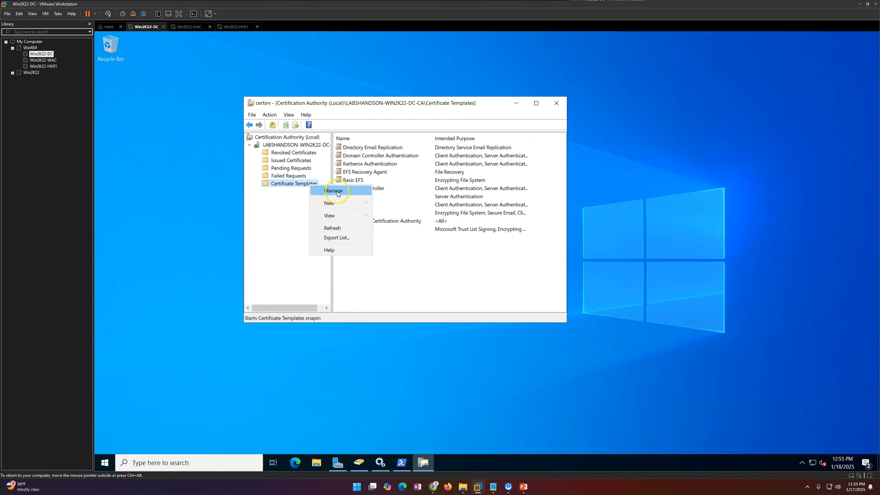
{"action": "mouse_move", "coordinate": [346, 203]}
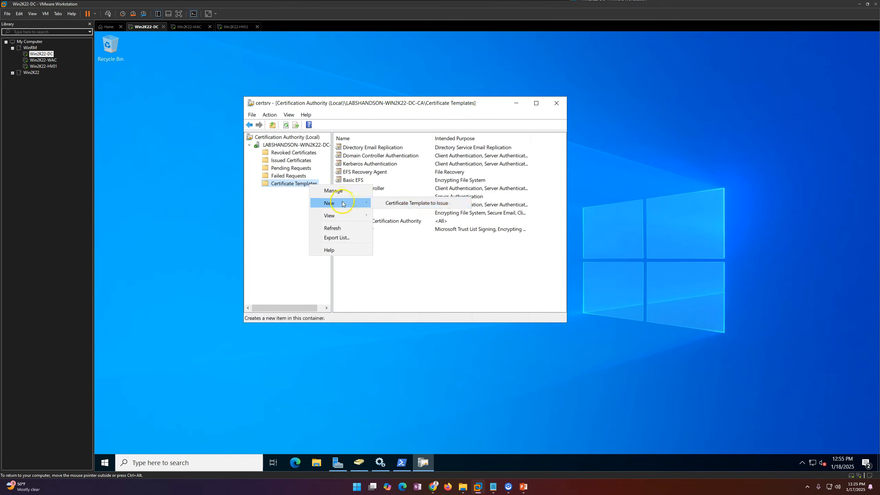
{"action": "left_click", "coordinate": [403, 204]}
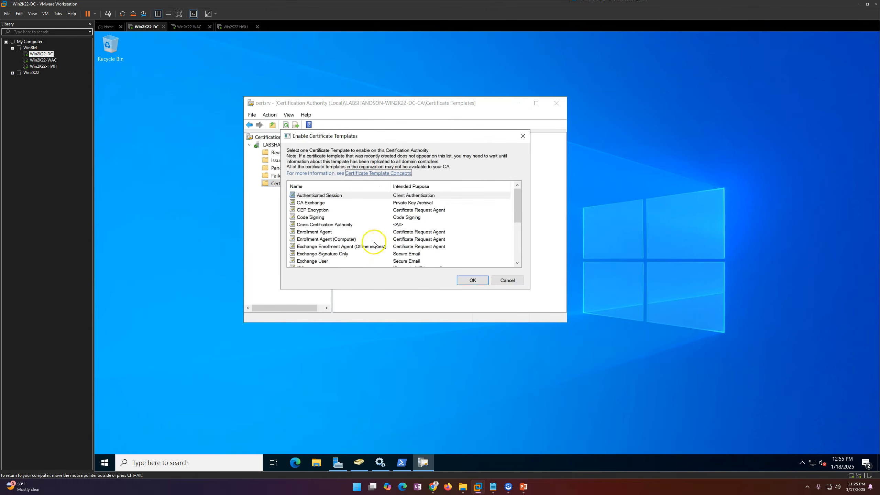
{"action": "scroll", "coordinate": [373, 244], "scroll_direction": "down", "scroll_amount": 4}
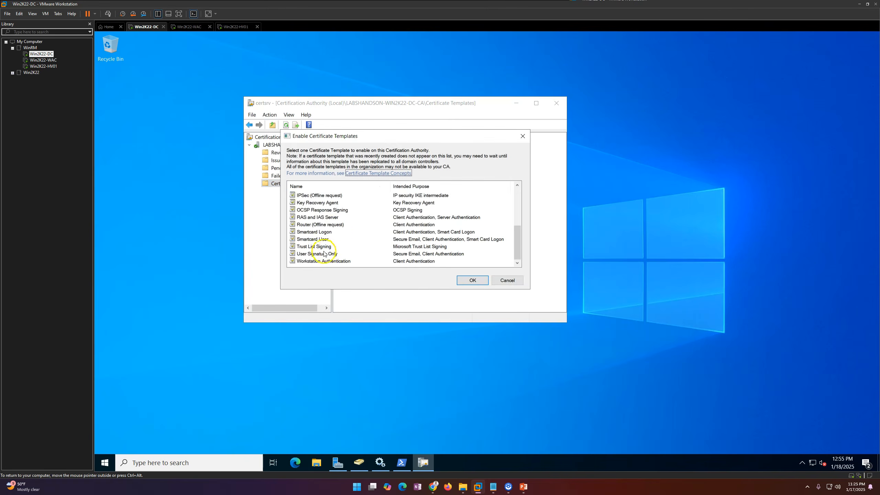
{"action": "scroll", "coordinate": [322, 254], "scroll_direction": "up", "scroll_amount": 5}
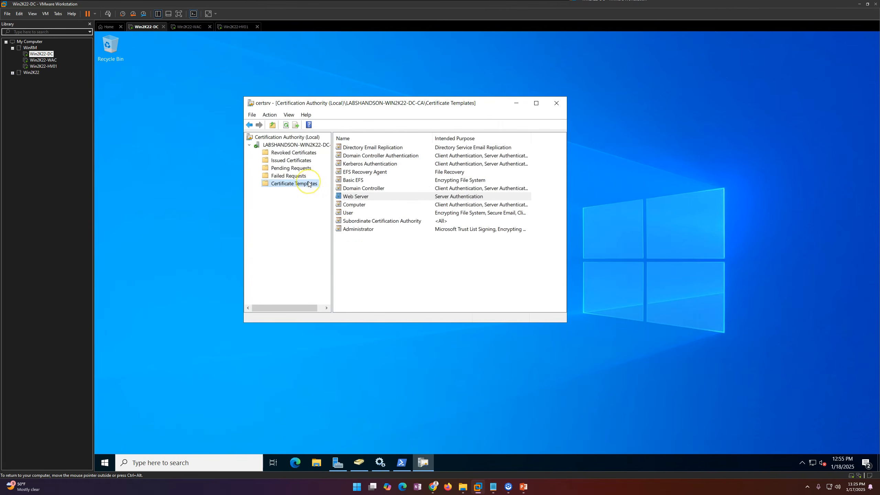
Open the Certificate Templates Console for managing templates and duplicate the Web Server template
{"action": "right_click", "coordinate": [308, 182]}
{"action": "left_click", "coordinate": [319, 188]}
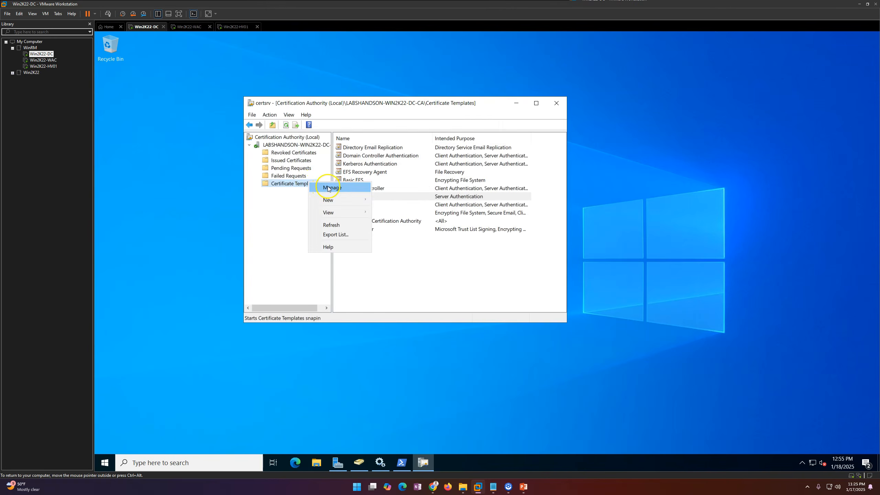
{"action": "left_click", "coordinate": [297, 246]}
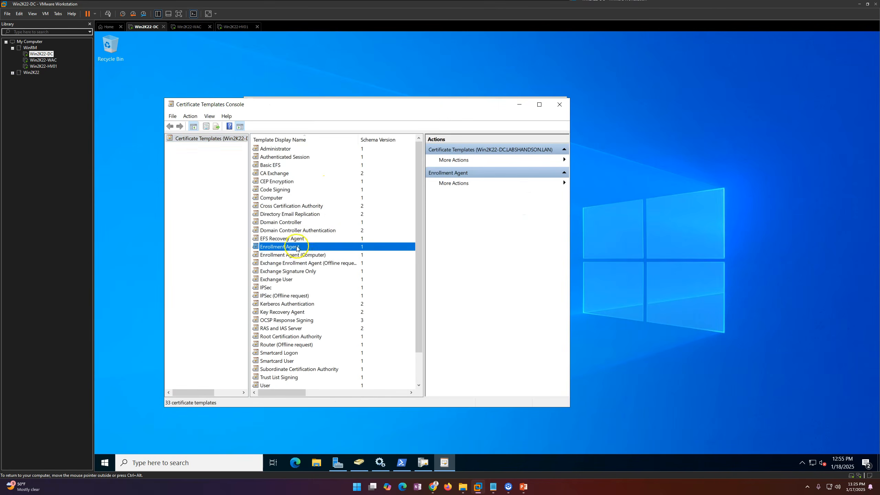
{"action": "scroll", "coordinate": [297, 247], "scroll_direction": "down", "scroll_amount": 1}
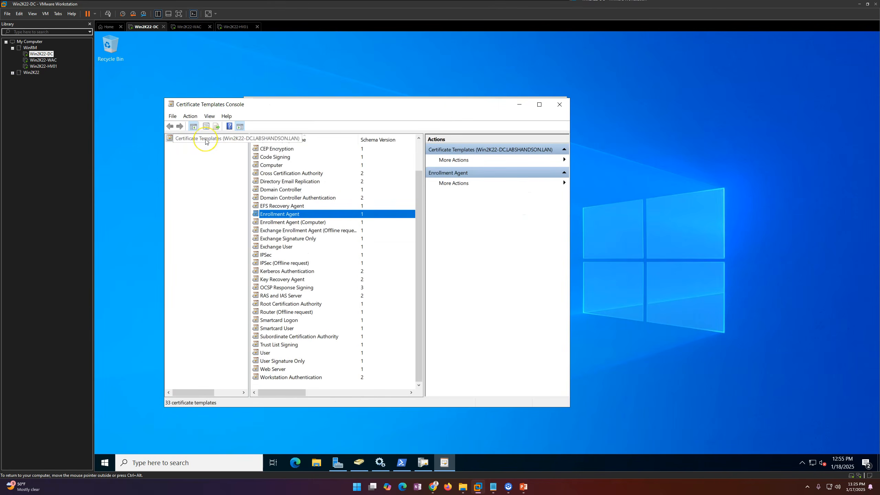
{"action": "right_click", "coordinate": [291, 371]}
{"action": "left_click", "coordinate": [292, 378]}
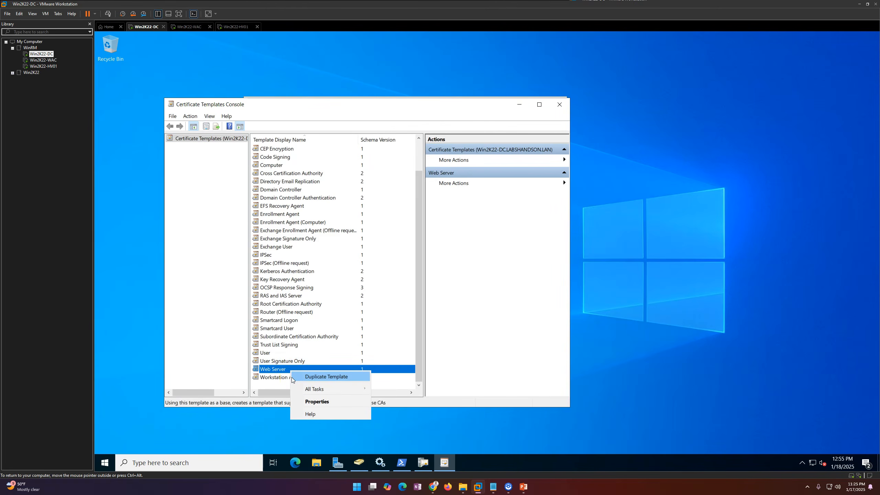
{"action": "left_click", "coordinate": [308, 377]}
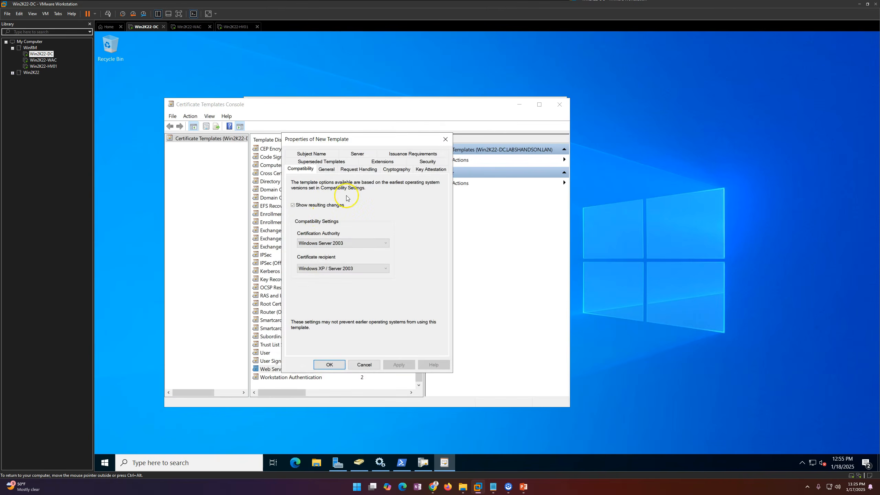
Set the new template's compatibility to Windows Server 2016 for the certification authority and Windows 10 / Windows Server 2016 for the recipient
{"action": "left_click", "coordinate": [340, 242]}
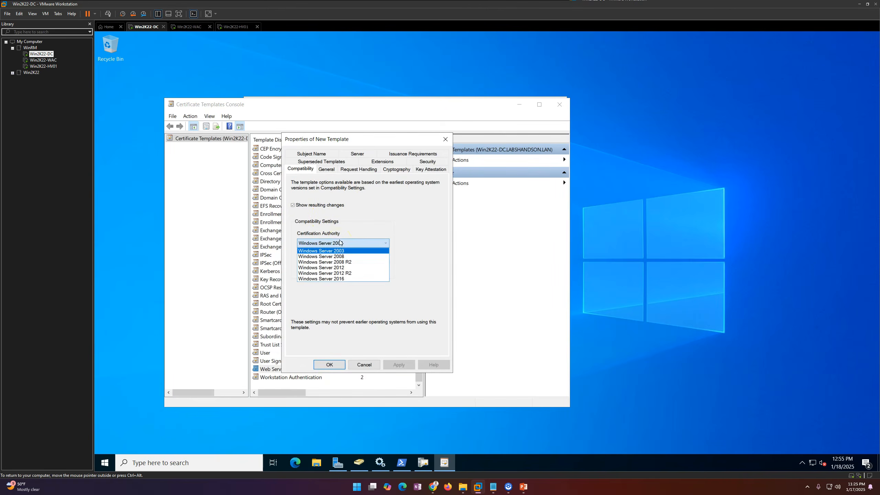
{"action": "left_click", "coordinate": [347, 281]}
{"action": "left_click", "coordinate": [431, 324]}
{"action": "left_click", "coordinate": [318, 265]}
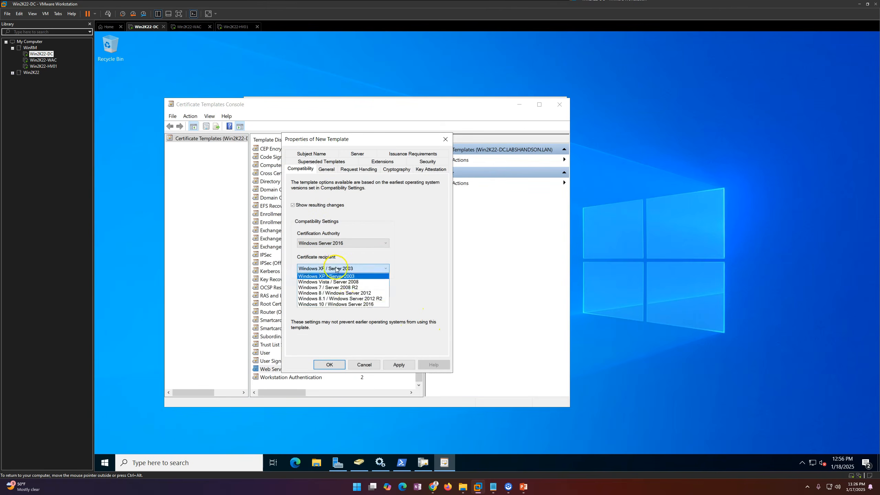
{"action": "left_click", "coordinate": [341, 306]}
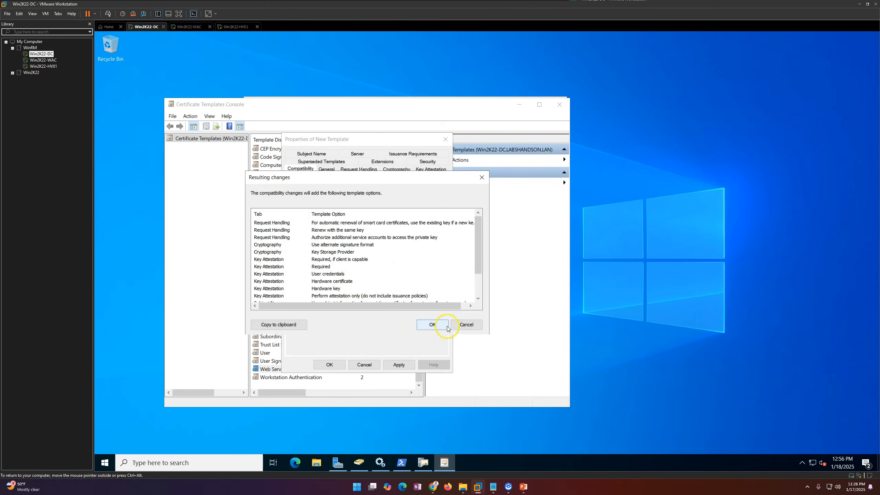
{"action": "left_click", "coordinate": [433, 326]}
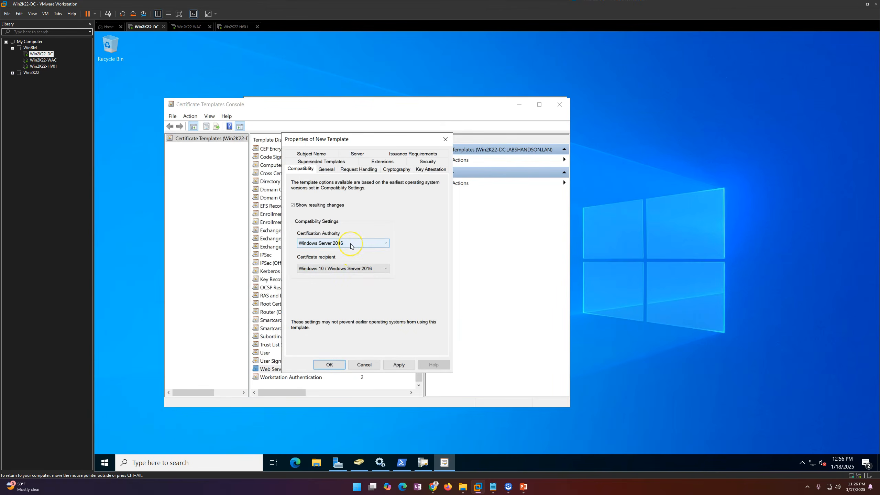
Name the new template WinRM-SSL and set its validity period to 5 years, keeping the renewal period at 6 weeks
{"action": "left_click", "coordinate": [327, 171]}
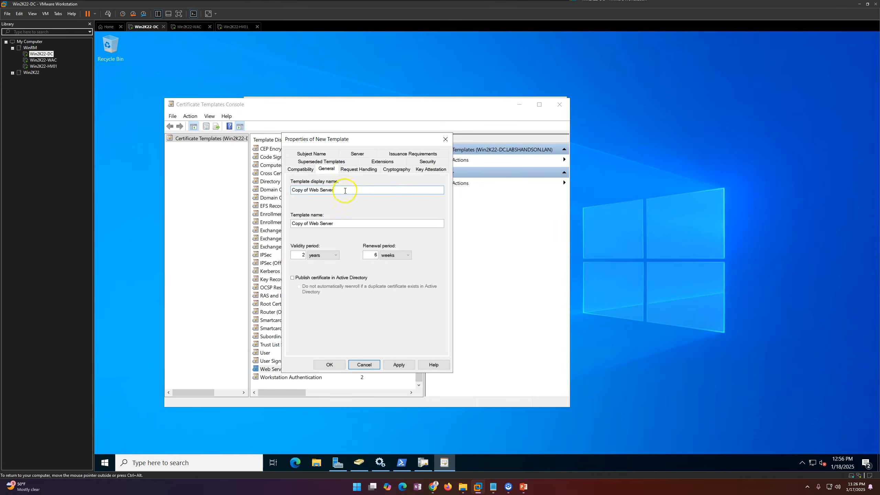
{"action": "type", "text": "WinRM-SSL"}
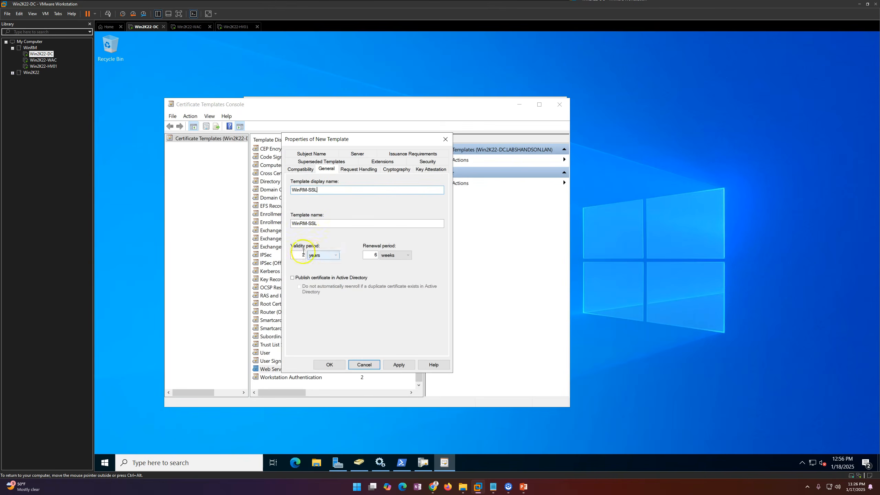
{"action": "left_click", "coordinate": [316, 256]}
{"action": "left_click", "coordinate": [315, 256]}
{"action": "left_click_drag", "start_coordinate": [300, 255], "coordinate": [309, 256]}
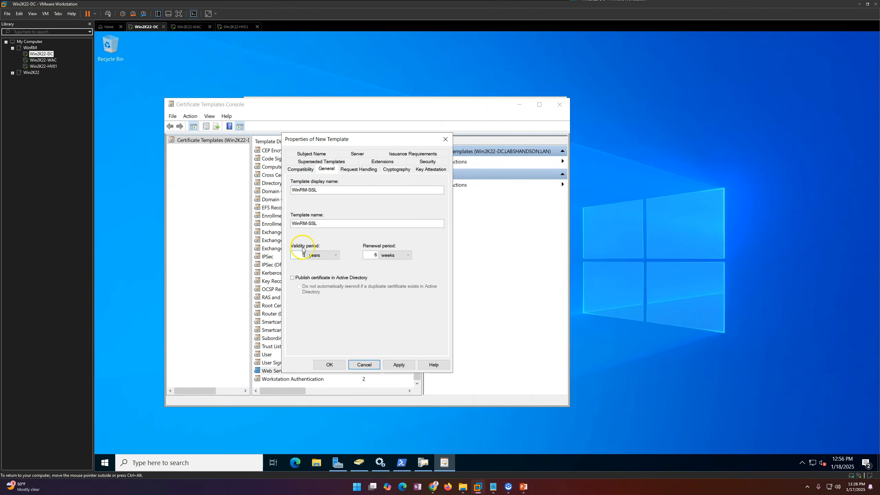
{"action": "left_click", "coordinate": [387, 255]}
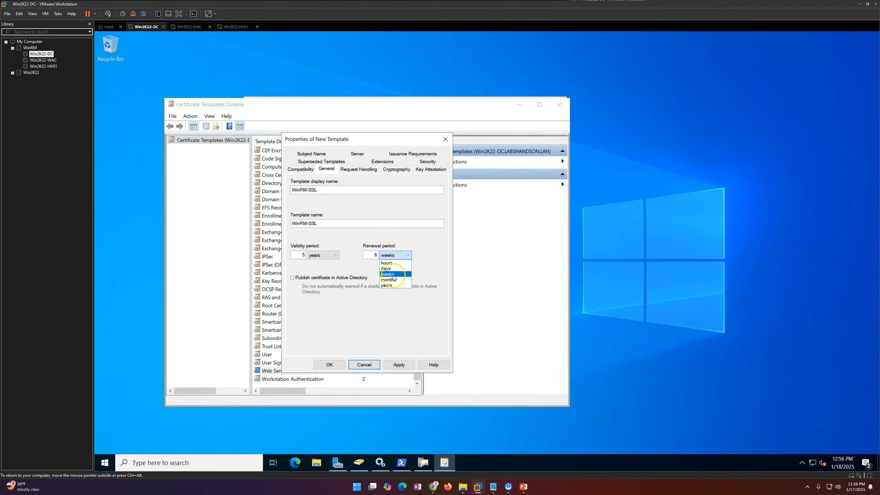
{"action": "left_click", "coordinate": [392, 314]}
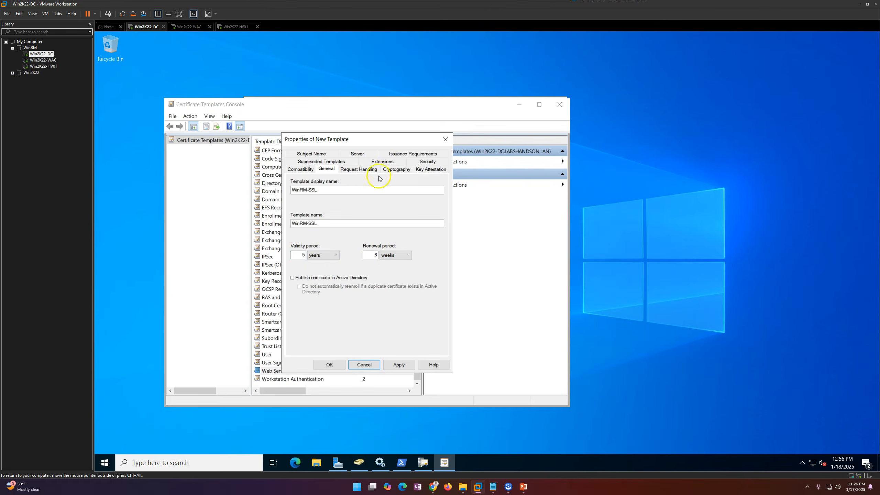
Review the template's Request Handling, Cryptography, Key Attestation and Subject Name settings
{"action": "left_click", "coordinate": [359, 171]}
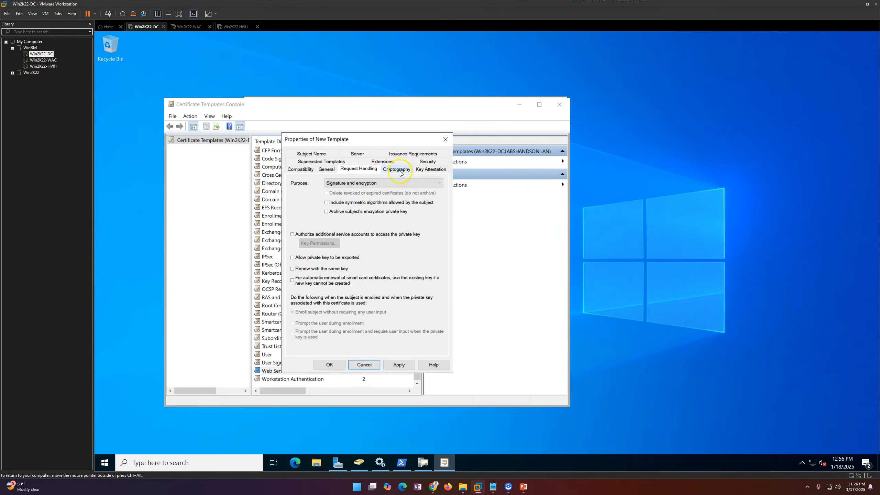
{"action": "left_click", "coordinate": [326, 169]}
{"action": "left_click", "coordinate": [357, 170]}
{"action": "left_click", "coordinate": [393, 171]}
{"action": "left_click", "coordinate": [427, 171]}
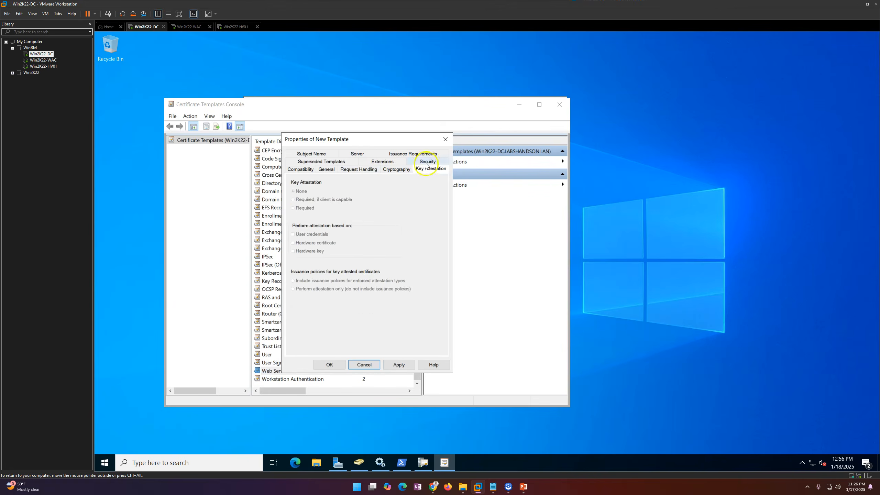
{"action": "left_click", "coordinate": [311, 155]}
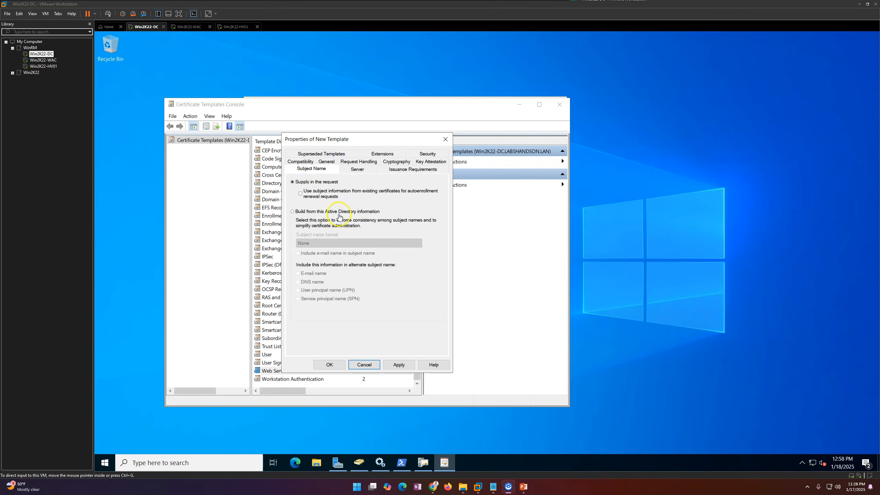
Build the subject name from Active Directory information with Common name format, including DNS name but not user principal name as alternate
{"action": "left_click", "coordinate": [313, 214]}
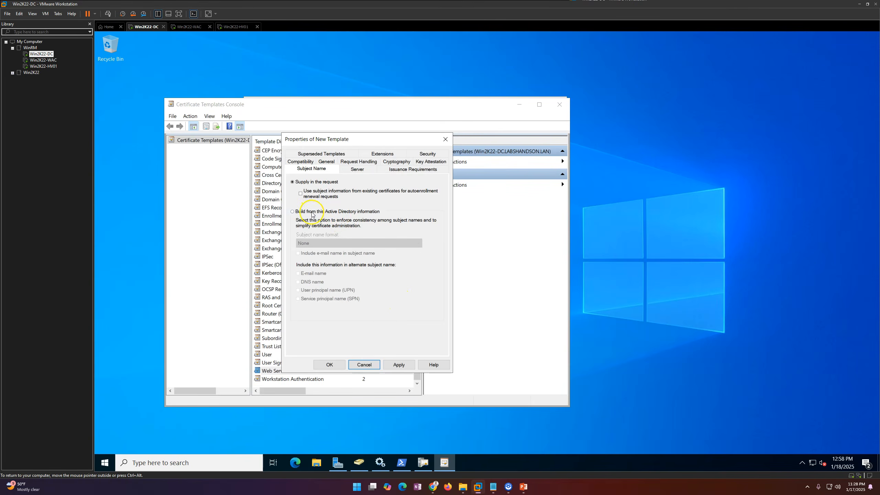
{"action": "left_click", "coordinate": [312, 215]}
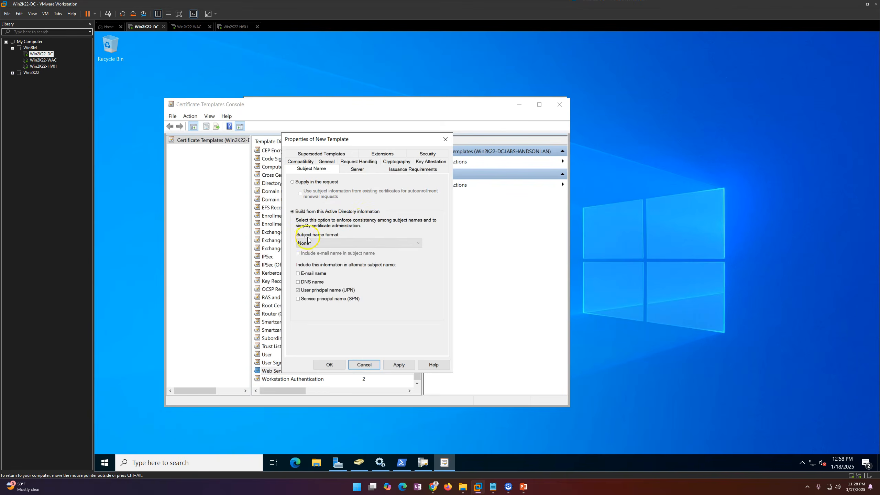
{"action": "left_click", "coordinate": [326, 243]}
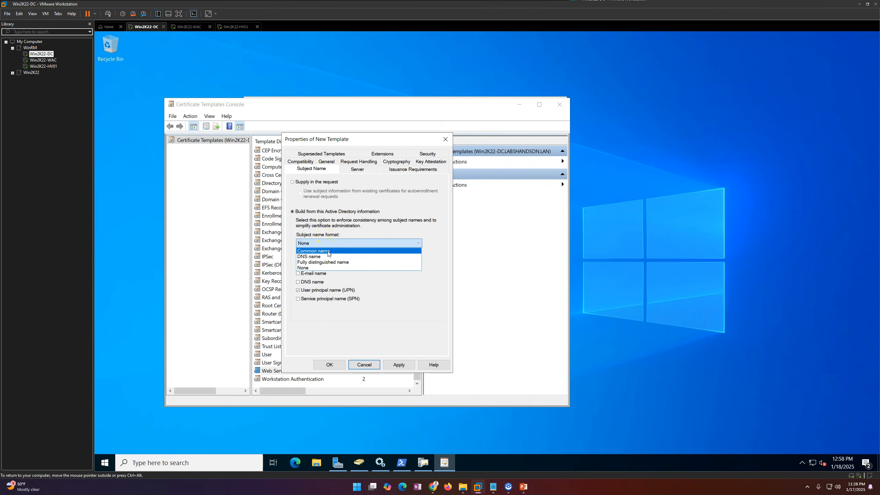
{"action": "left_click", "coordinate": [328, 251]}
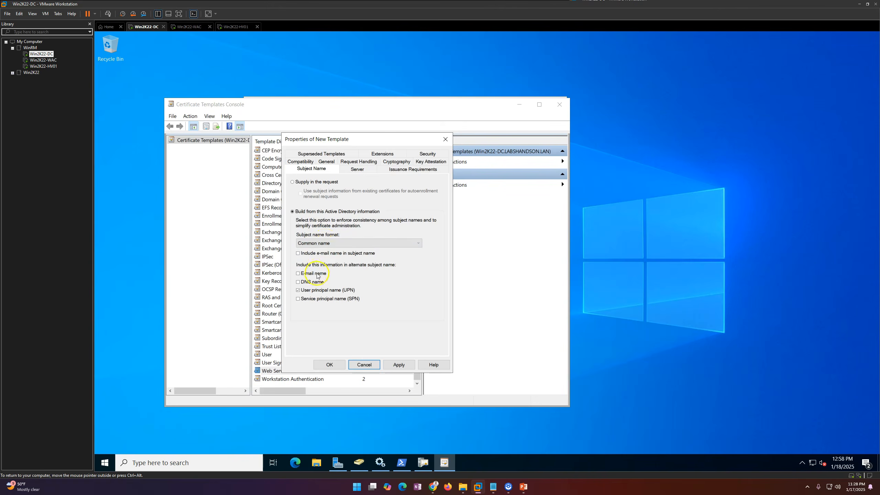
{"action": "left_click", "coordinate": [314, 291]}
Switch to the PowerPoint slide show, review the certificate requirements in the Important notes, and return to the virtual machine
{"action": "left_click", "coordinate": [523, 487]}
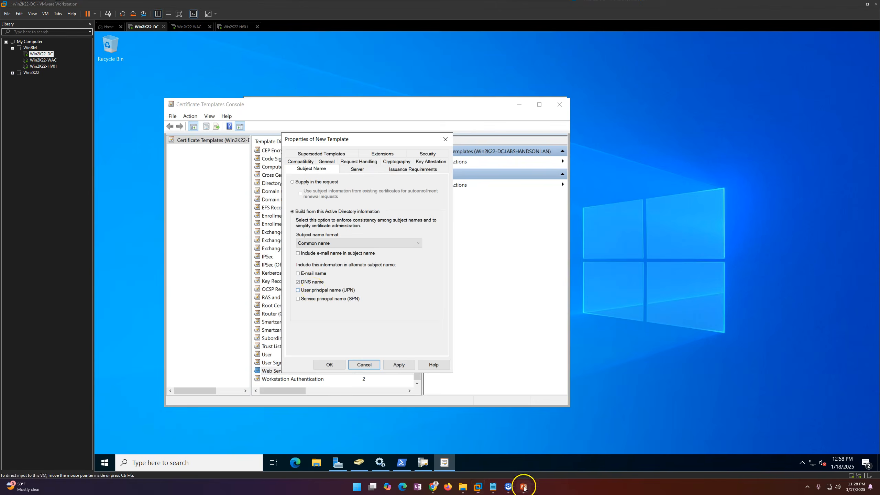
{"action": "scroll", "coordinate": [521, 226], "scroll_direction": "up", "scroll_amount": 1}
{"action": "scroll", "coordinate": [521, 229], "scroll_direction": "up", "scroll_amount": 1}
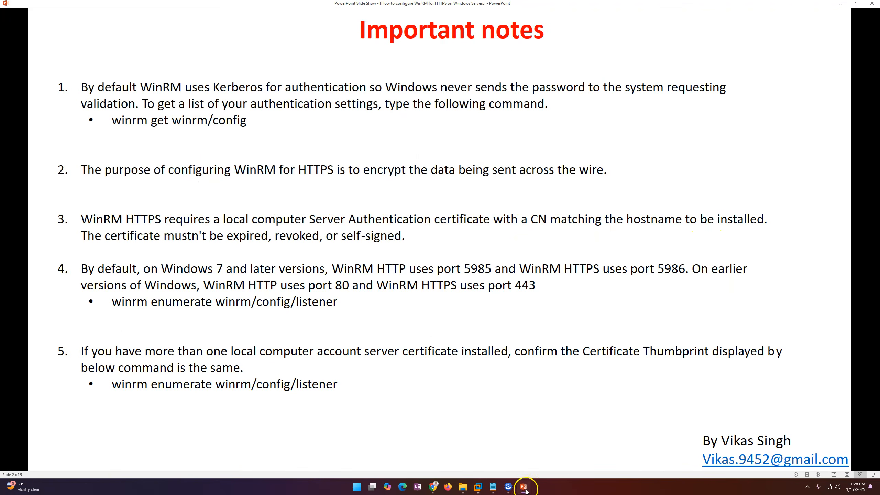
{"action": "left_click", "coordinate": [526, 488]}
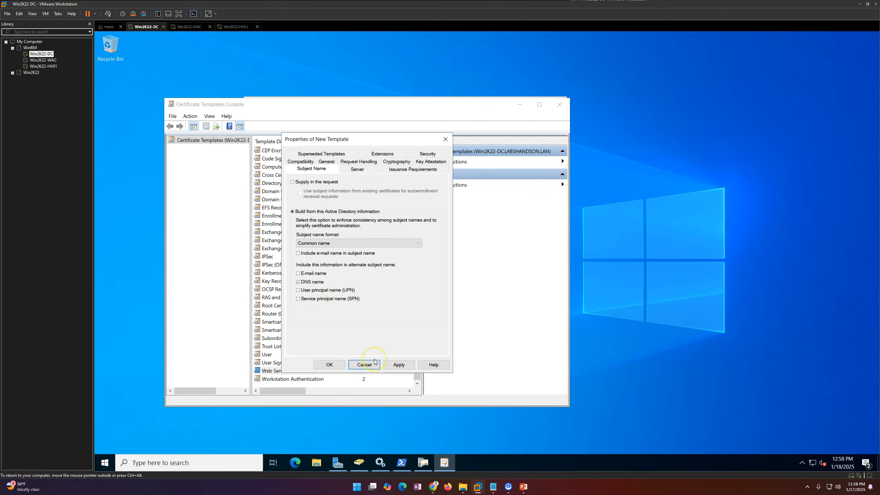
Add the Domain Computers group to the new template's security permissions
{"action": "left_click", "coordinate": [427, 154]}
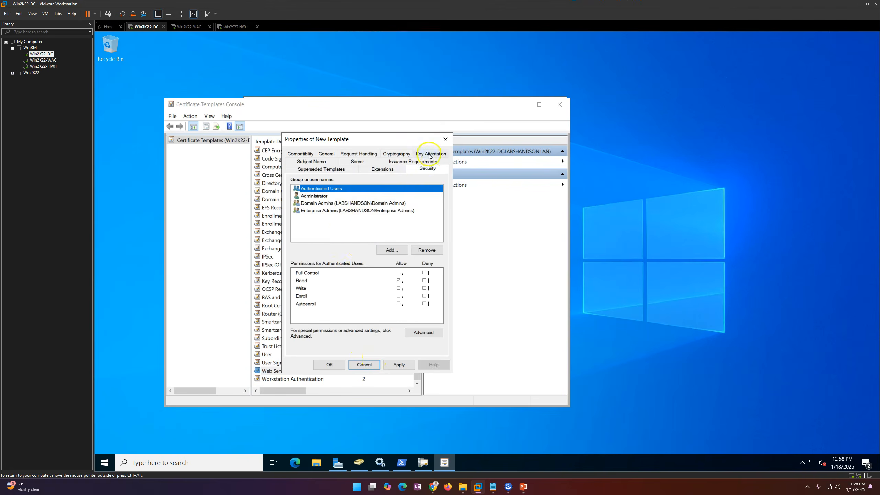
{"action": "left_click", "coordinate": [392, 250]}
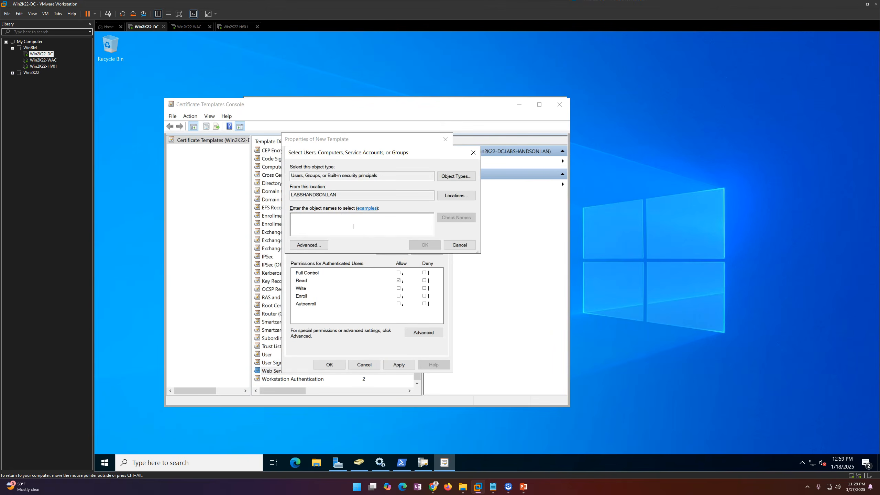
{"action": "type", "text": "Do"}
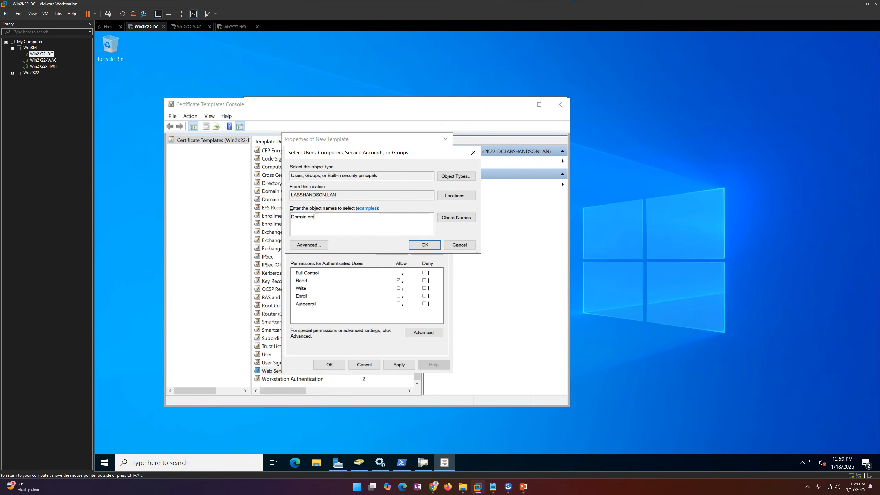
{"action": "type", "text": "main compouters"}
{"action": "key", "text": "Return"}
{"action": "left_click", "coordinate": [350, 263]}
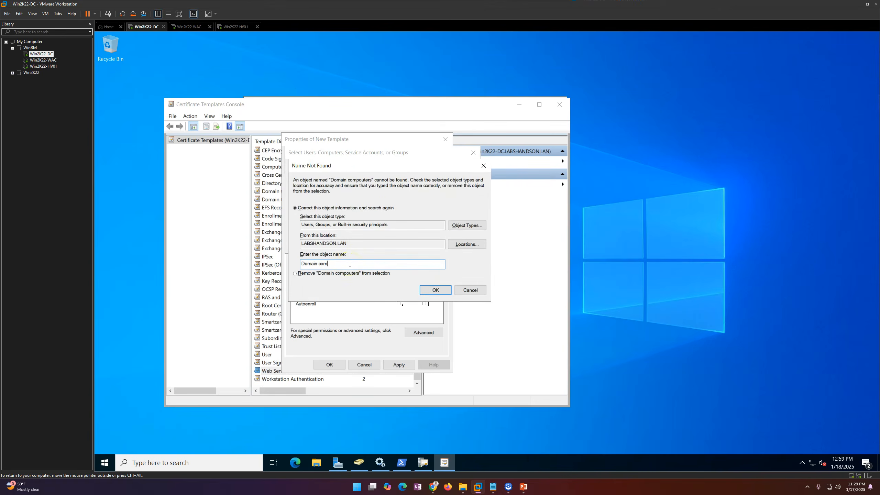
{"action": "key", "text": "Return"}
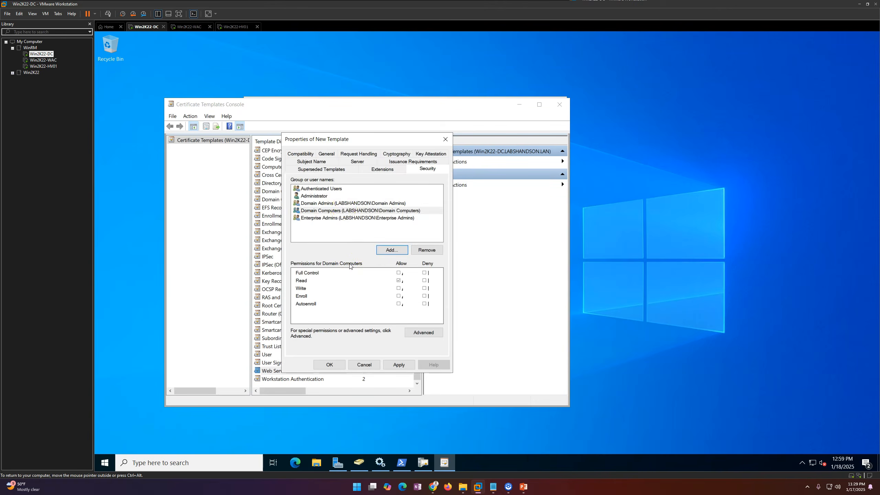
Allow Domain Computers to Enroll and Autoenroll, and save the new template
{"action": "left_click", "coordinate": [345, 212]}
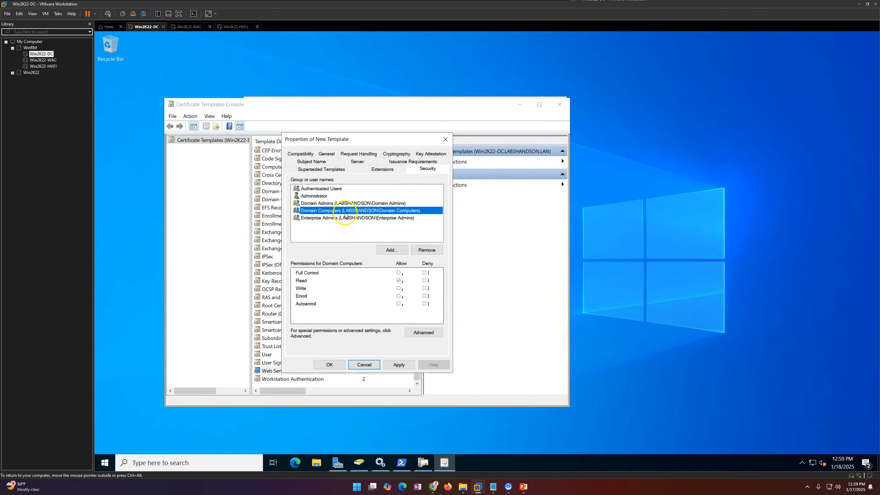
{"action": "left_click", "coordinate": [398, 297]}
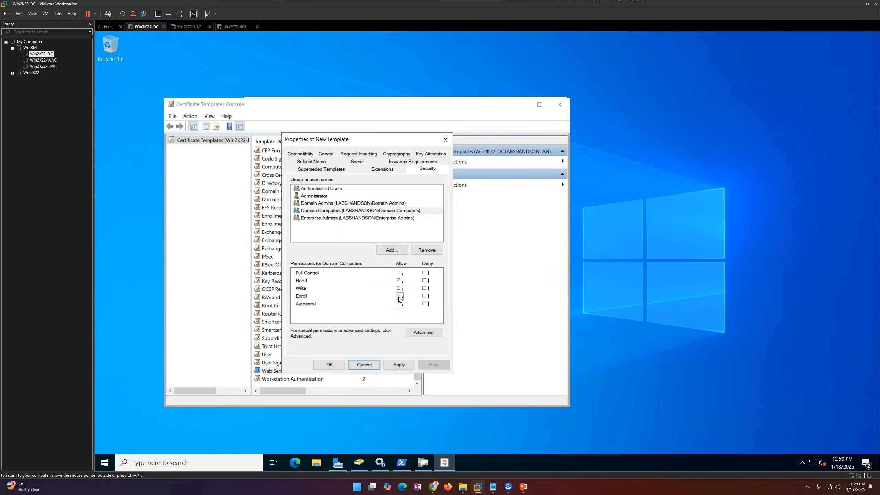
{"action": "left_click", "coordinate": [399, 305]}
{"action": "left_click", "coordinate": [399, 364]}
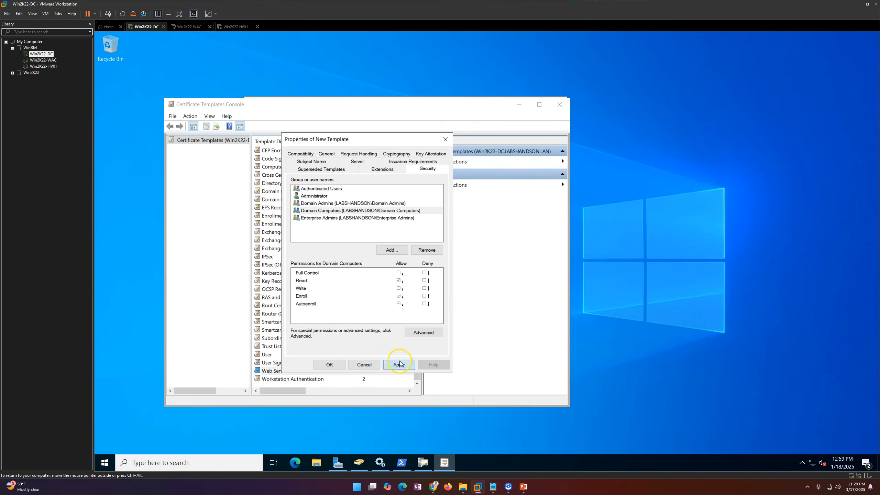
{"action": "left_click", "coordinate": [327, 366]}
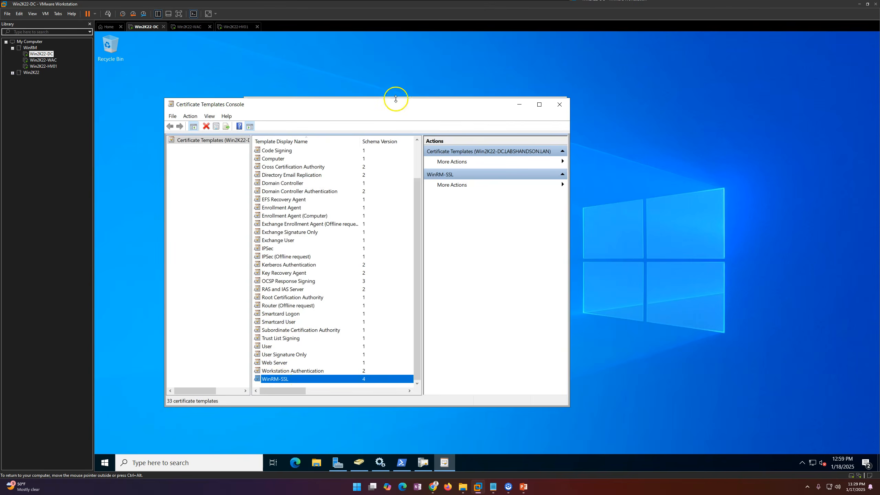
Place the Certificate Templates Console beside the Certification Authority window and refresh the authority's list of certificate templates
{"action": "left_click_drag", "start_coordinate": [393, 105], "coordinate": [574, 111]}
{"action": "left_click_drag", "start_coordinate": [315, 103], "coordinate": [207, 94]}
{"action": "right_click", "coordinate": [264, 255]}
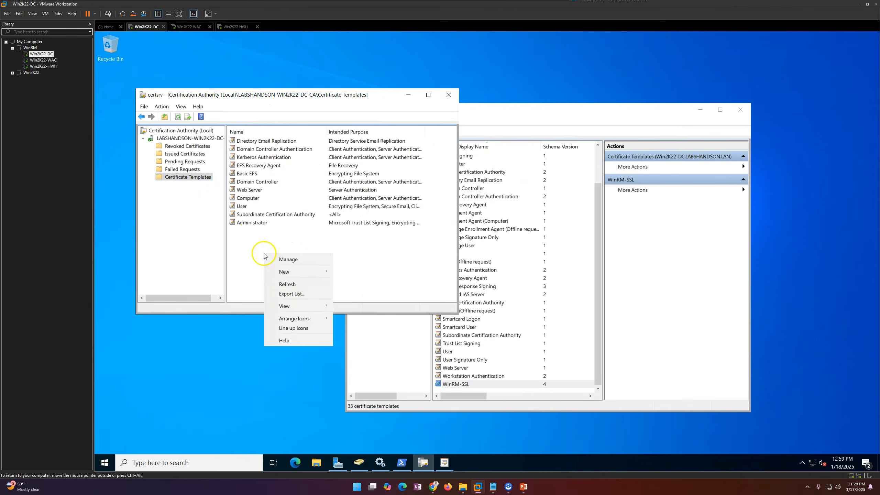
{"action": "left_click", "coordinate": [290, 285]}
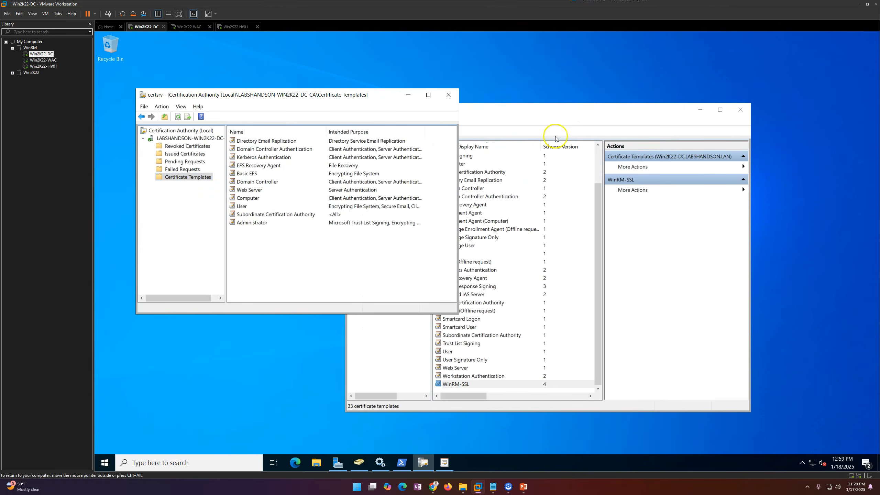
Open the properties of the WinRM-SSL template in the Certificate Templates Console
{"action": "left_click", "coordinate": [547, 115]}
{"action": "right_click", "coordinate": [480, 389]}
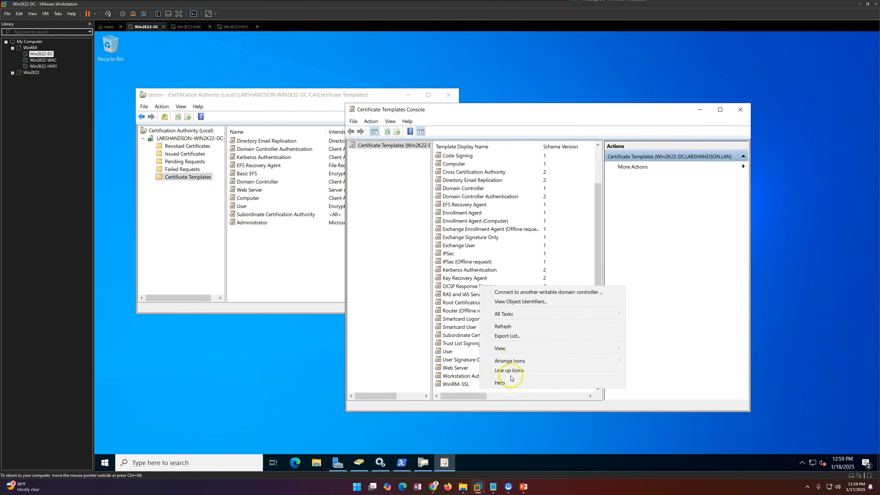
{"action": "left_click", "coordinate": [467, 385]}
{"action": "right_click", "coordinate": [461, 385]}
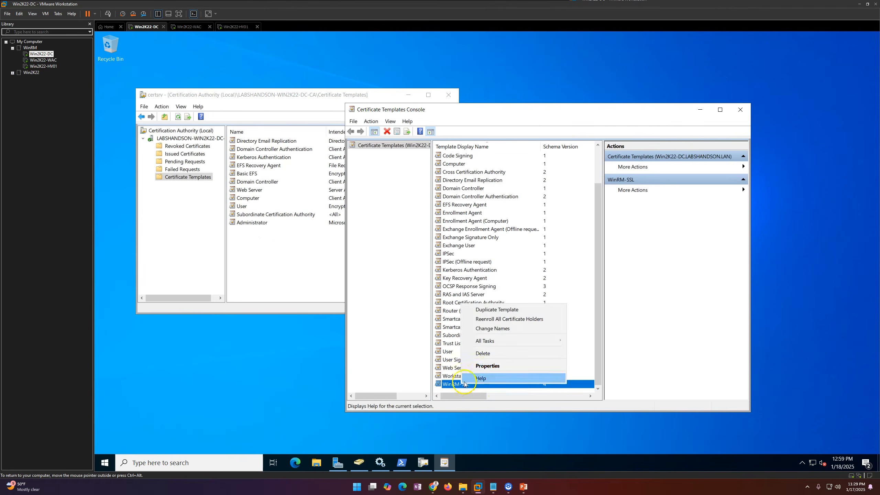
{"action": "left_click", "coordinate": [484, 365]}
{"action": "left_click_drag", "start_coordinate": [558, 145], "coordinate": [446, 130]}
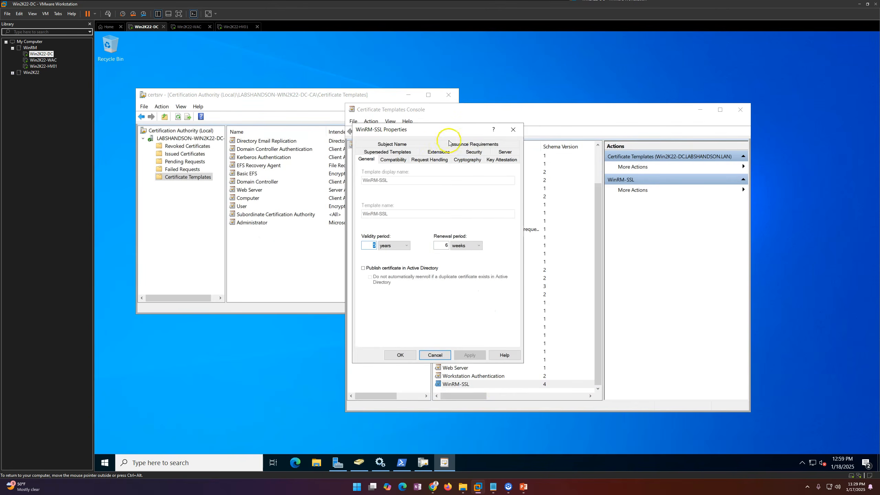
Add the Domain Controllers group to the WinRM-SSL template's security permissions
{"action": "left_click", "coordinate": [476, 153]}
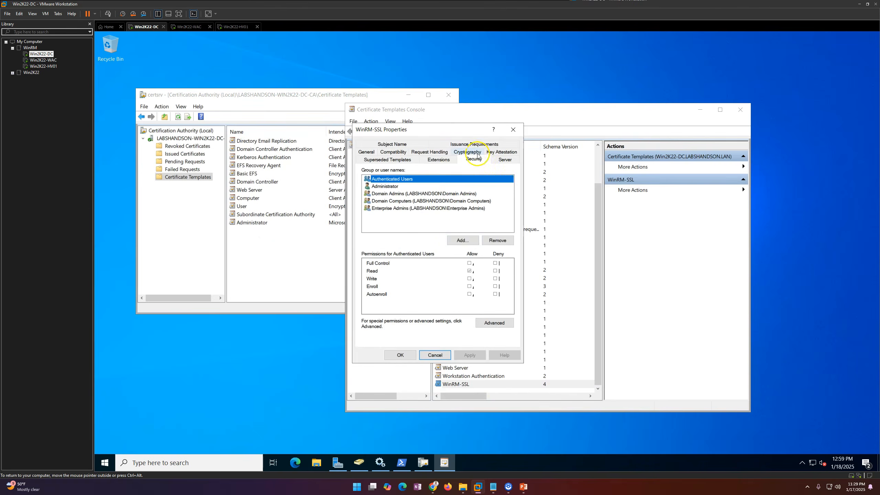
{"action": "left_click", "coordinate": [458, 238]}
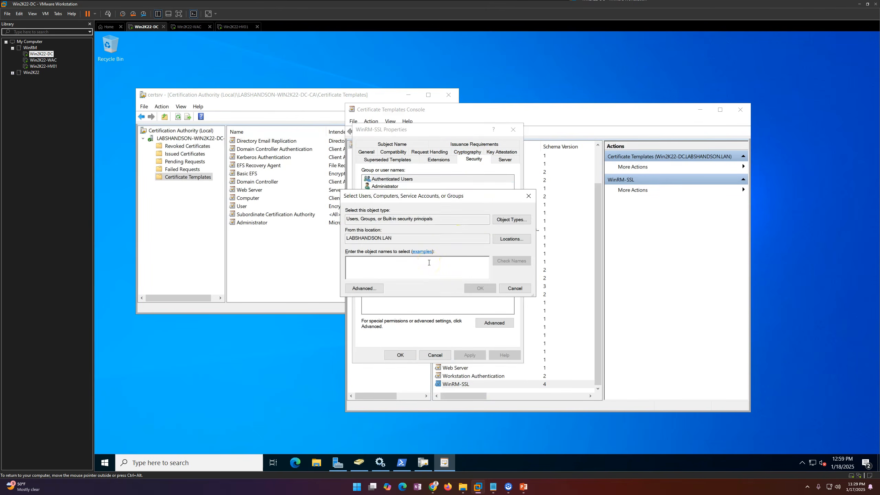
{"action": "type", "text": "Domain cont"}
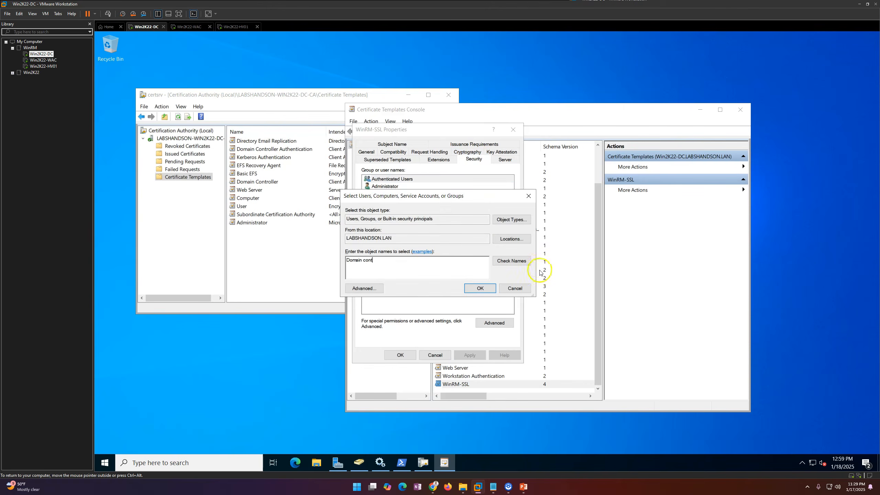
{"action": "left_click", "coordinate": [511, 262]}
{"action": "left_click", "coordinate": [480, 289]}
Allow Domain Controllers to Enroll and Autoenroll with the WinRM-SSL template and save its properties
{"action": "left_click", "coordinate": [470, 287]}
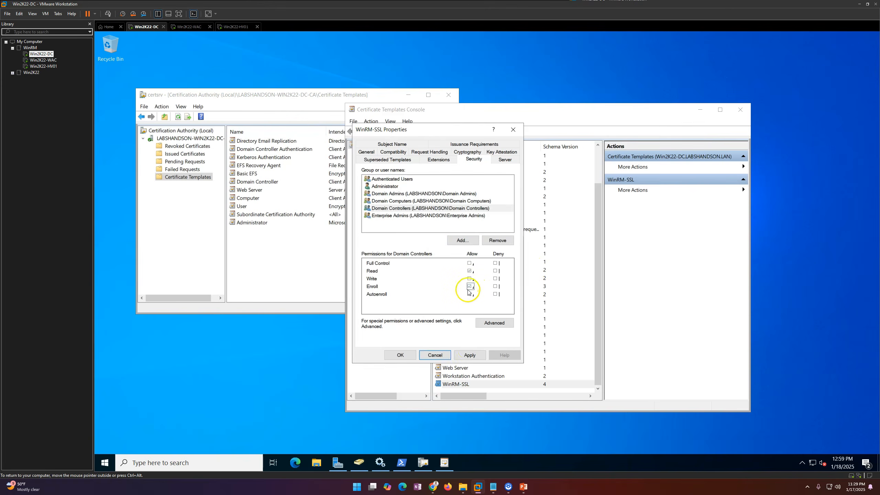
{"action": "left_click", "coordinate": [470, 294]}
{"action": "left_click", "coordinate": [470, 355]}
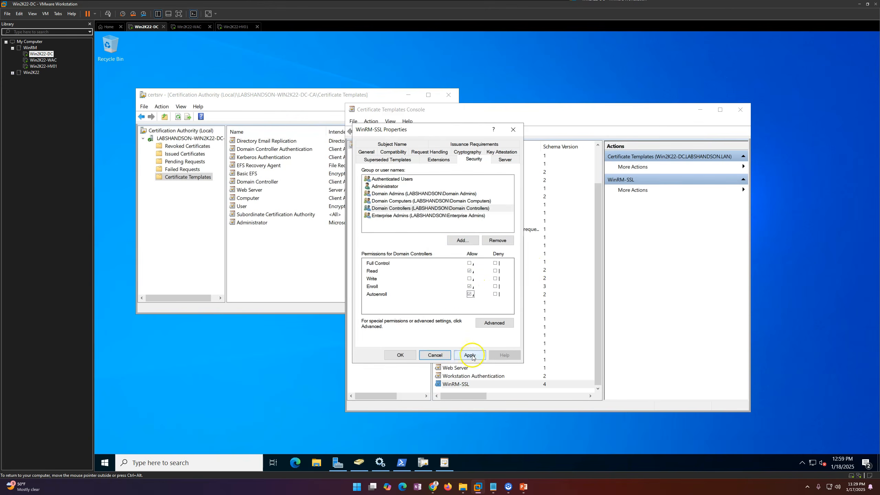
{"action": "left_click", "coordinate": [401, 355]}
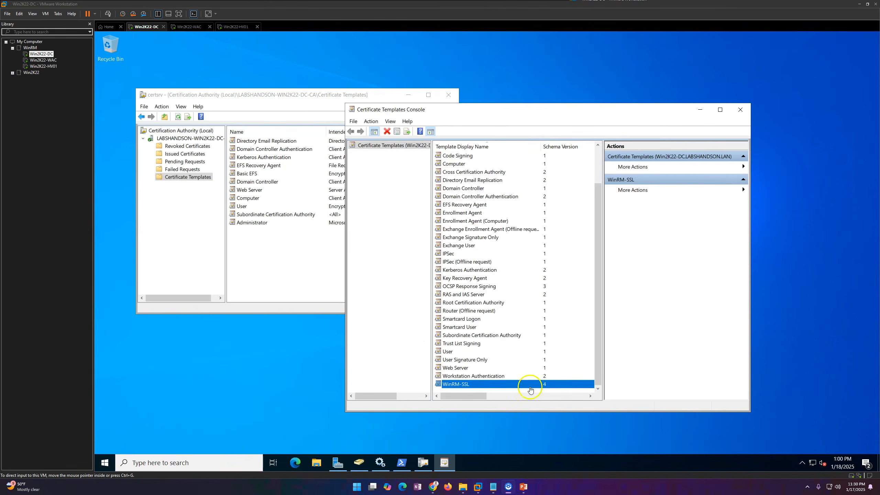
Close the Certificate Templates Console and enable WinRM-SSL as a certificate template to issue on the certification authority
{"action": "left_click", "coordinate": [740, 111]}
{"action": "right_click", "coordinate": [191, 177]}
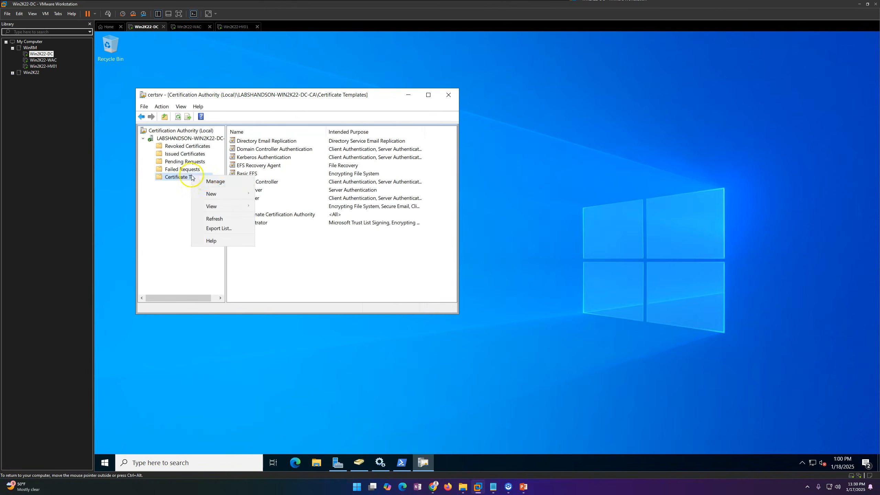
{"action": "mouse_move", "coordinate": [221, 193]}
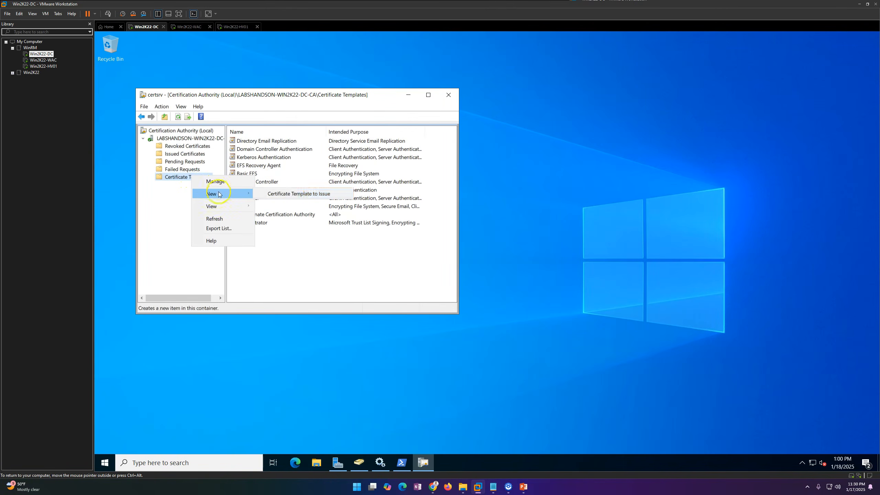
{"action": "left_click", "coordinate": [293, 194]}
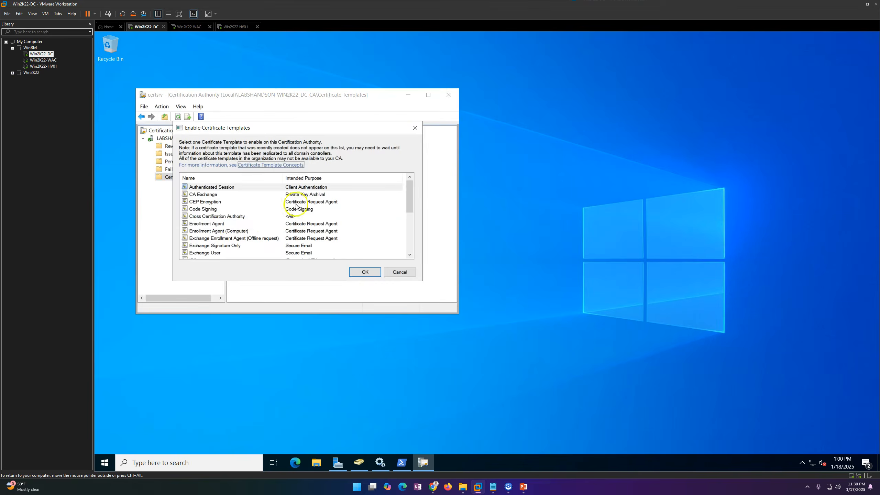
{"action": "scroll", "coordinate": [225, 235], "scroll_direction": "down", "scroll_amount": 5}
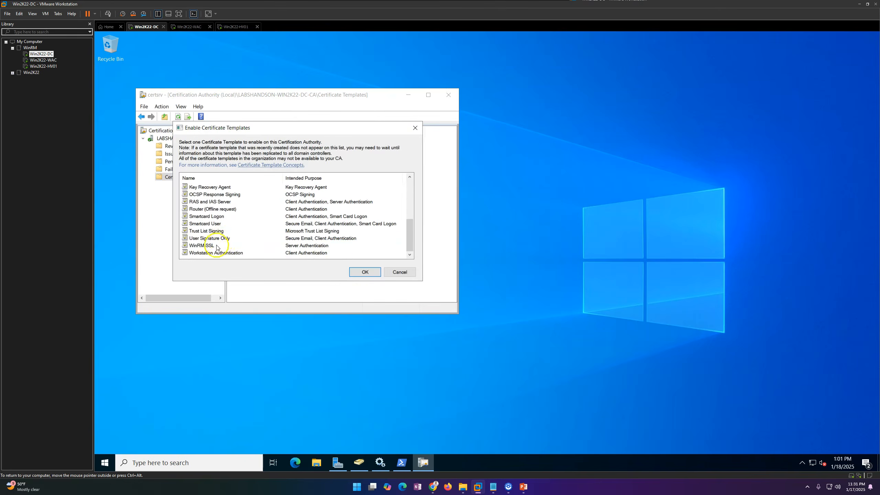
{"action": "left_click", "coordinate": [214, 245]}
{"action": "left_click", "coordinate": [360, 272]}
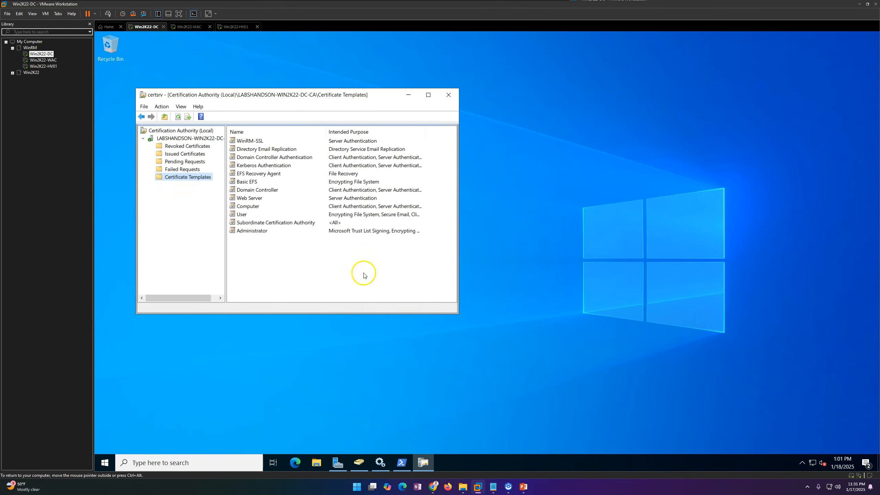
{"action": "left_click", "coordinate": [256, 141]}
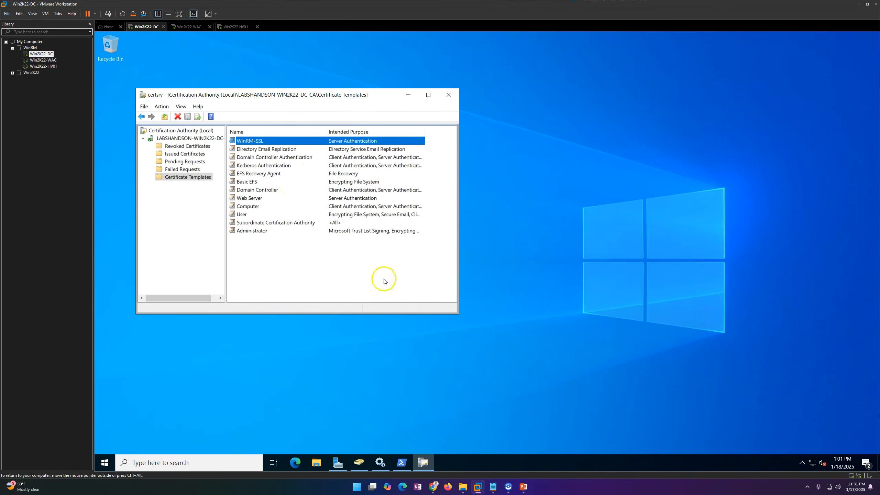
Switch to the PowerPoint slide show and review the step-by-step slide for configuring WinRM over HTTPS
{"action": "left_click", "coordinate": [523, 486]}
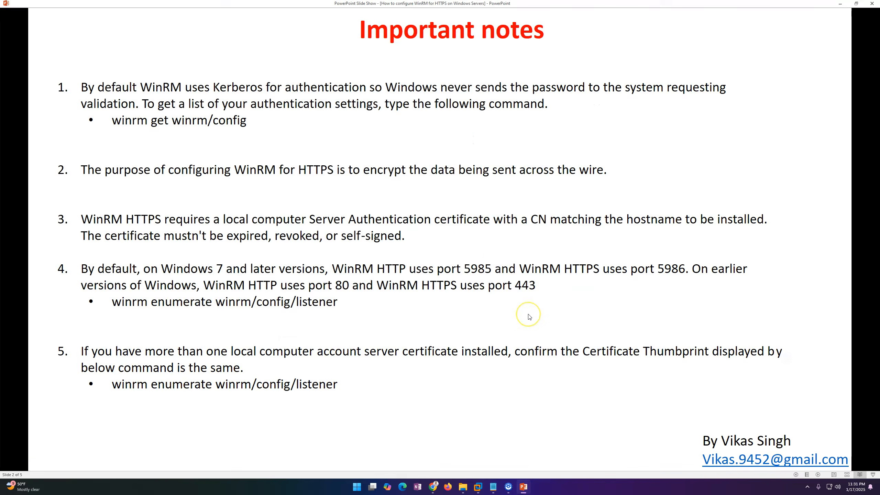
{"action": "left_click", "coordinate": [529, 316]}
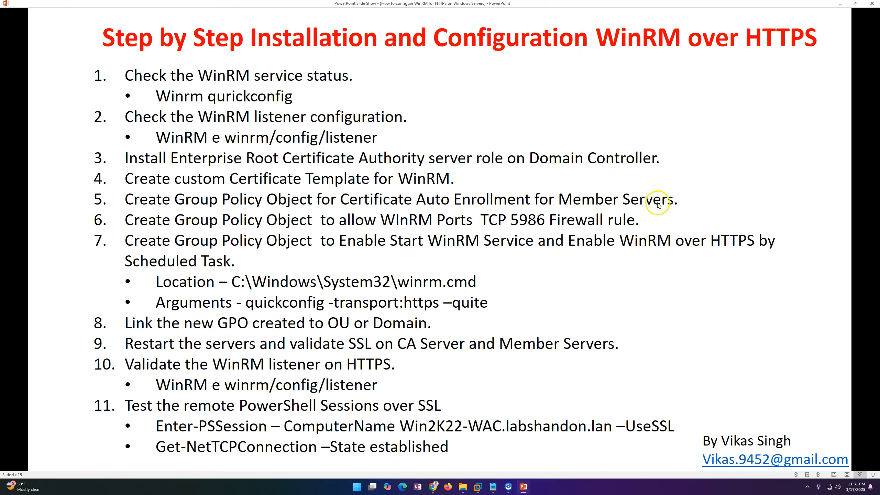
Review the slide's step on creating the certificate auto-enrollment Group Policy Object, ending back in the Win2K22-DC virtual machine
{"action": "key", "text": "alt+Tab"}
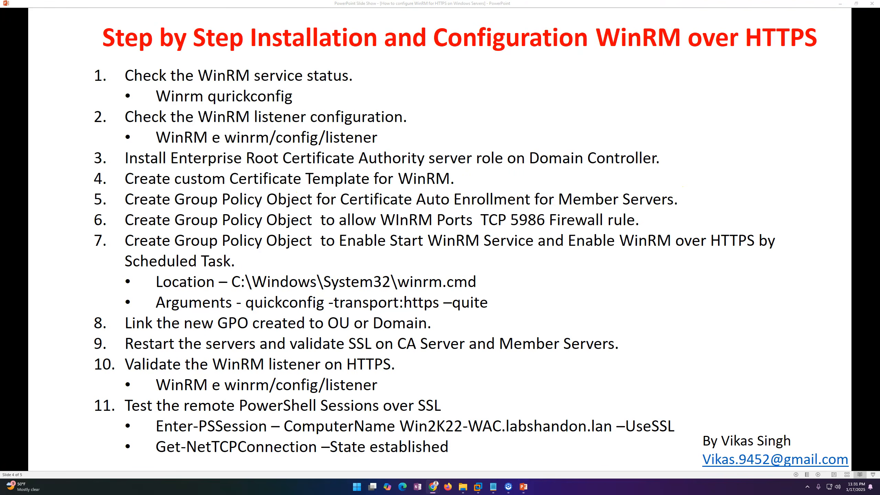
{"action": "left_click", "coordinate": [525, 488]}
{"action": "left_click", "coordinate": [525, 488]}
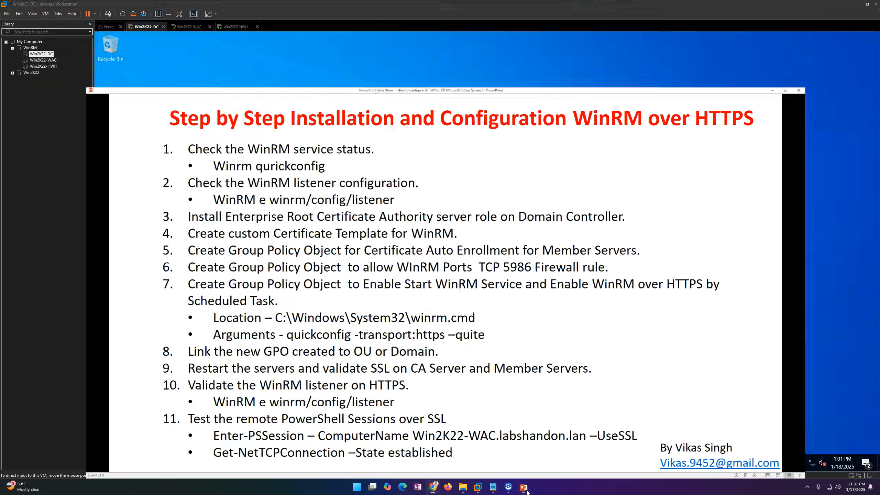
{"action": "left_click", "coordinate": [528, 491]}
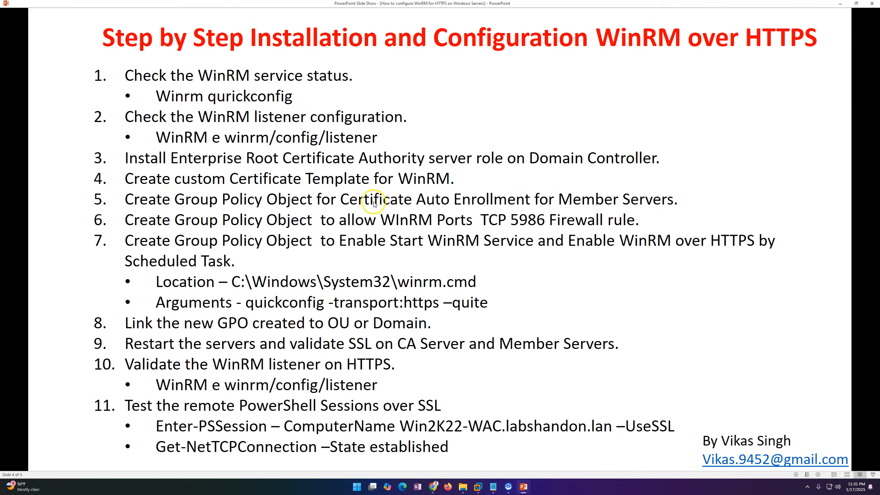
{"action": "left_click", "coordinate": [522, 487]}
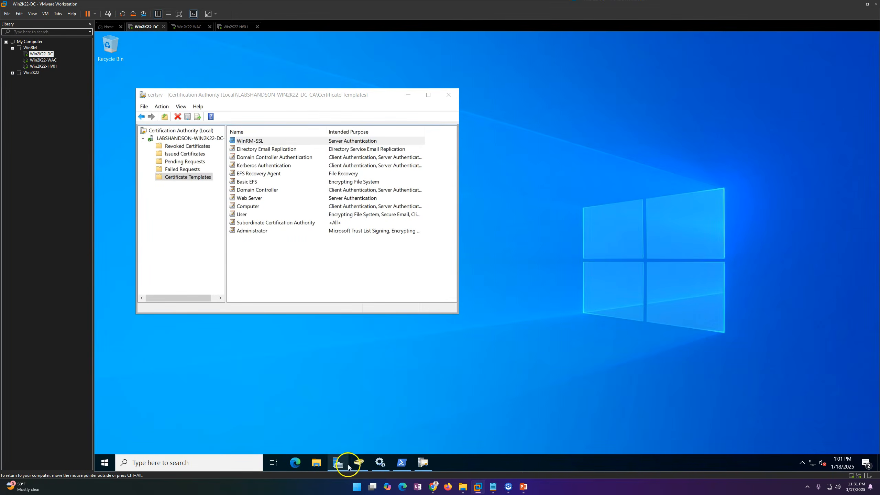
Open Group Policy Management from Server Manager and expand the forest down to the LABSHANDSON.LAN domain
{"action": "left_click", "coordinate": [338, 463]}
{"action": "left_click", "coordinate": [816, 57]}
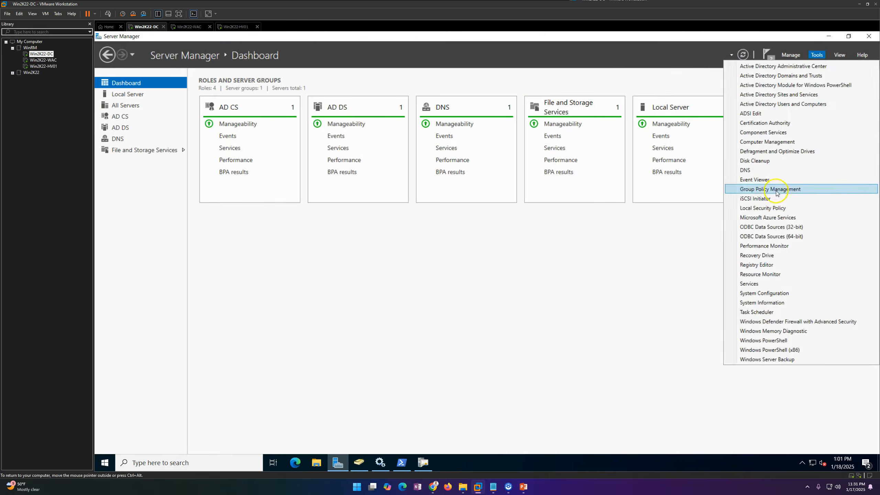
{"action": "left_click", "coordinate": [774, 194]}
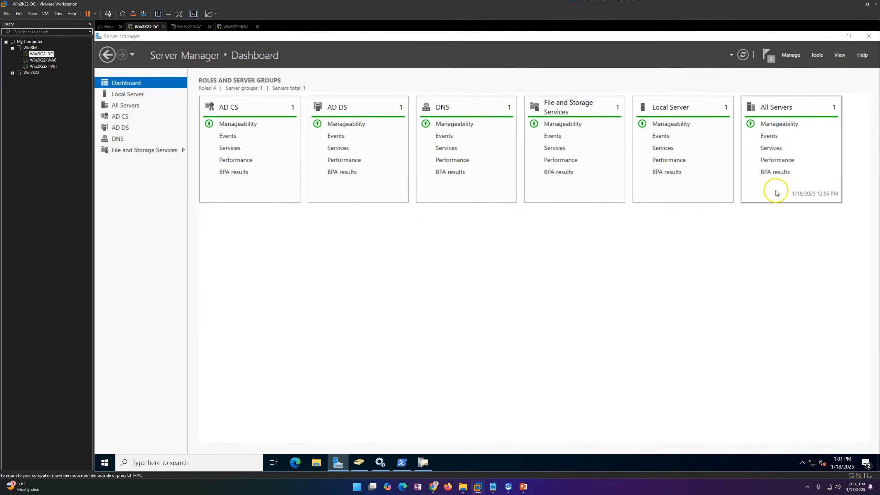
{"action": "left_click", "coordinate": [442, 93]}
{"action": "left_click", "coordinate": [142, 77]}
{"action": "left_click", "coordinate": [130, 84]}
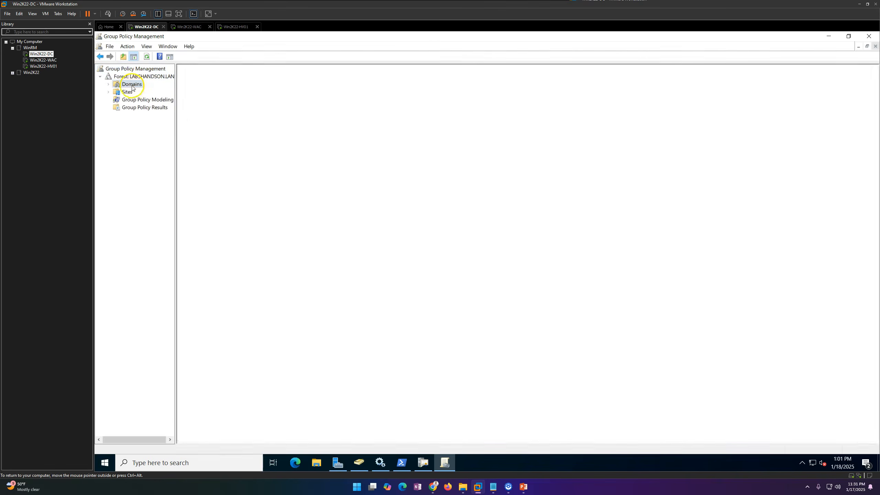
{"action": "left_click_drag", "start_coordinate": [174, 125], "coordinate": [224, 125]}
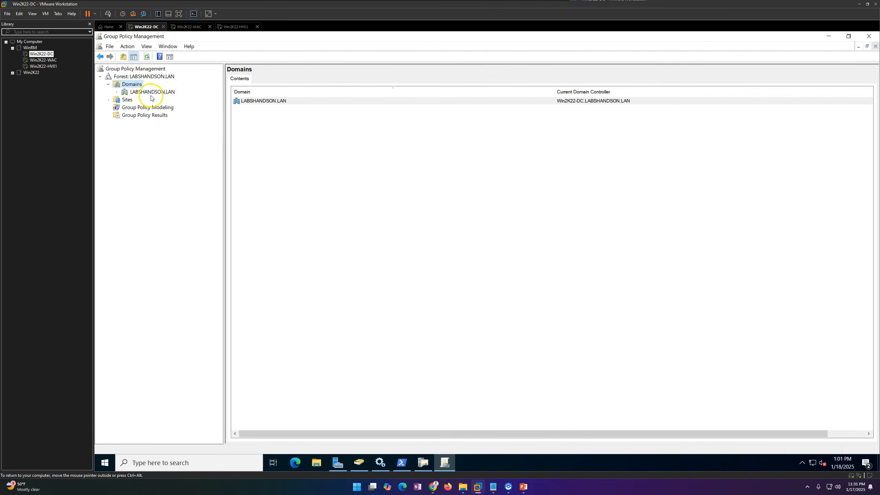
{"action": "left_click", "coordinate": [149, 92]}
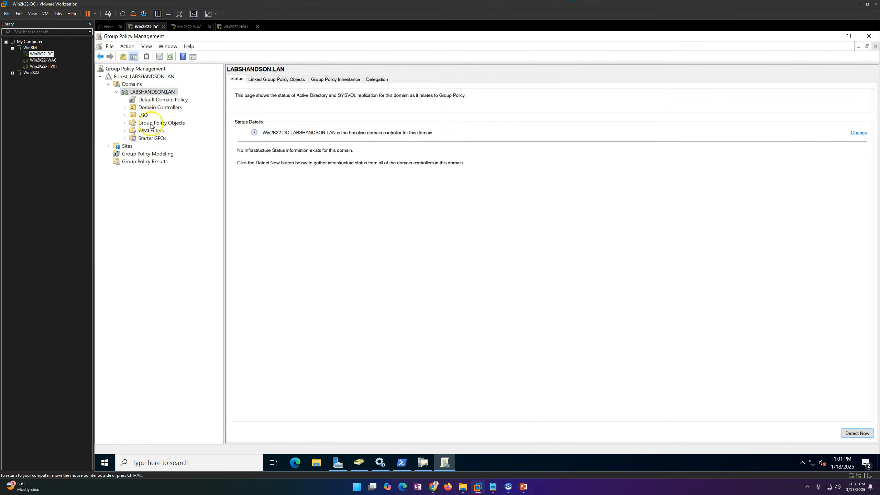
Create a new Group Policy Object named WInRM-SSL in the LABSHANDSON.LAN domain without a starter GPO
{"action": "left_click", "coordinate": [160, 125]}
{"action": "right_click", "coordinate": [162, 126]}
{"action": "left_click", "coordinate": [180, 129]}
{"action": "type", "text": "WInRM-SSL"}
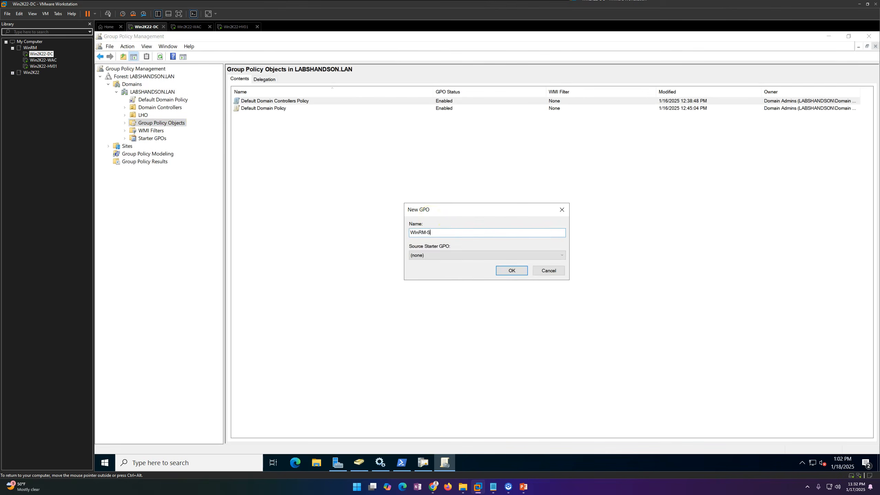
{"action": "left_click", "coordinate": [511, 270]}
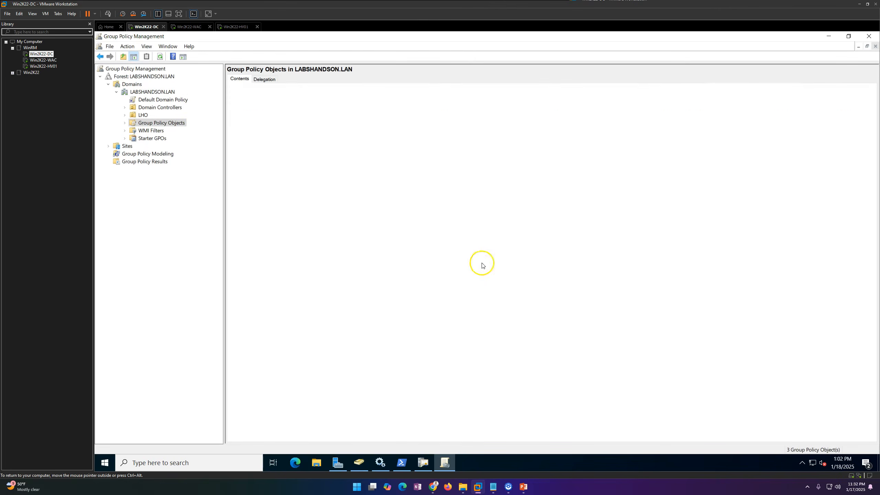
Open the WInRM-SSL policy object for editing in the Group Policy Management Editor
{"action": "double_click", "coordinate": [158, 125]}
{"action": "left_click", "coordinate": [159, 146]}
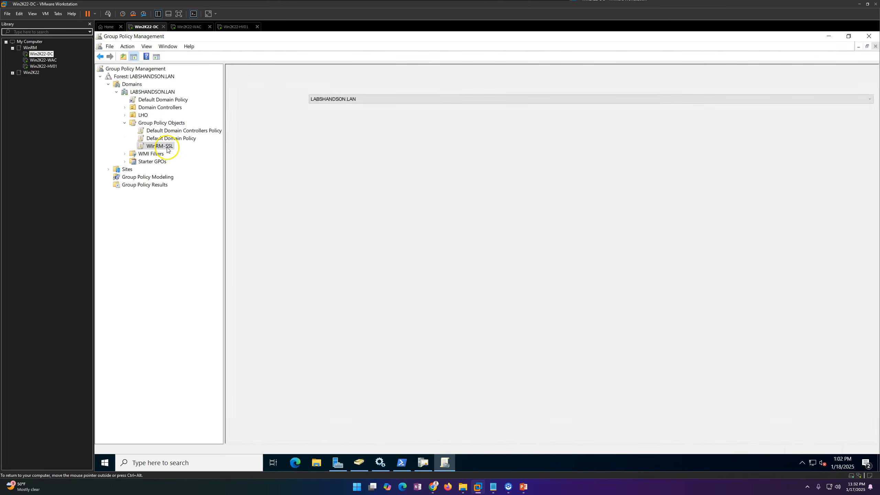
{"action": "right_click", "coordinate": [167, 147]}
{"action": "left_click", "coordinate": [186, 155]}
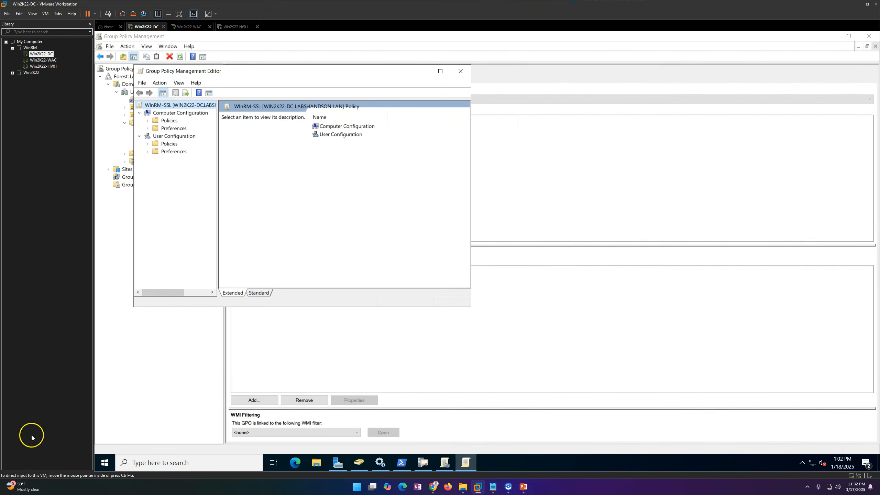
{"action": "left_click_drag", "start_coordinate": [263, 70], "coordinate": [352, 79]}
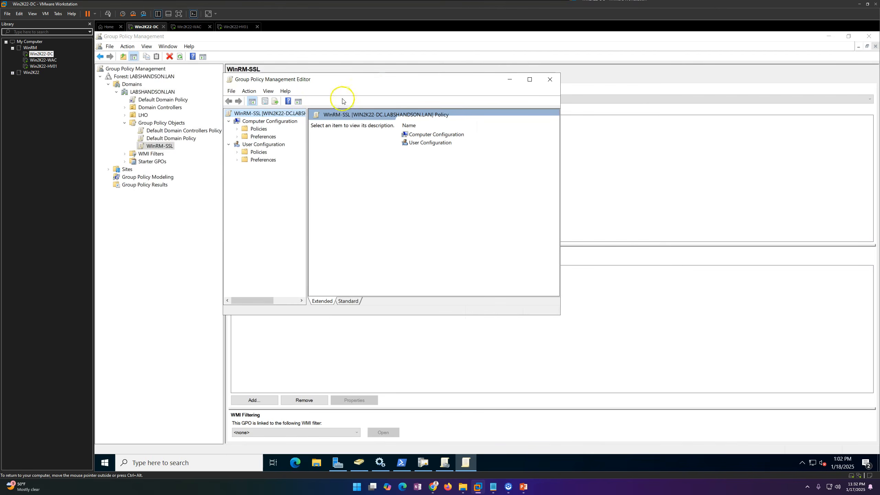
Navigate through Computer Configuration, Policies, Windows Settings and Security Settings to Public Key Policies
{"action": "double_click", "coordinate": [261, 130]}
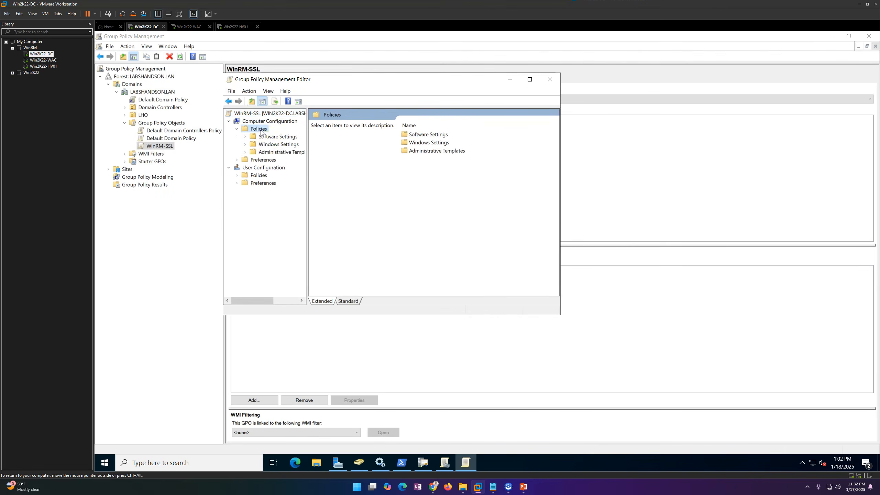
{"action": "double_click", "coordinate": [274, 145]}
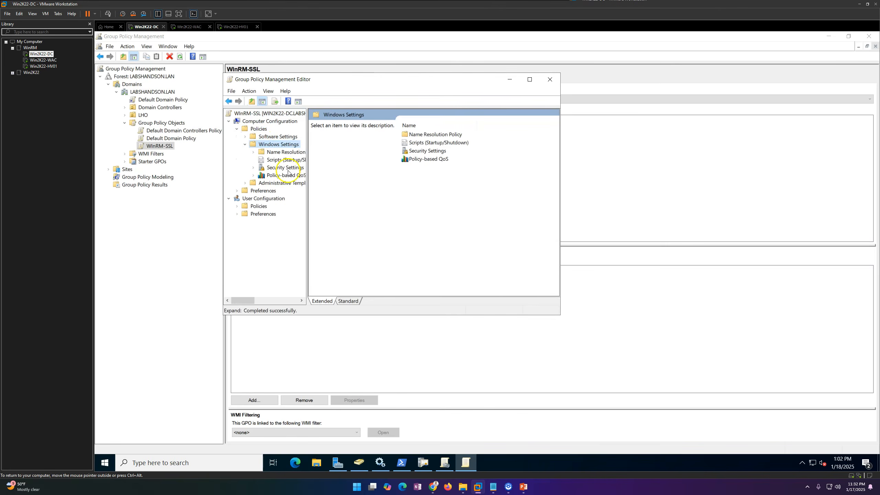
{"action": "double_click", "coordinate": [285, 167]}
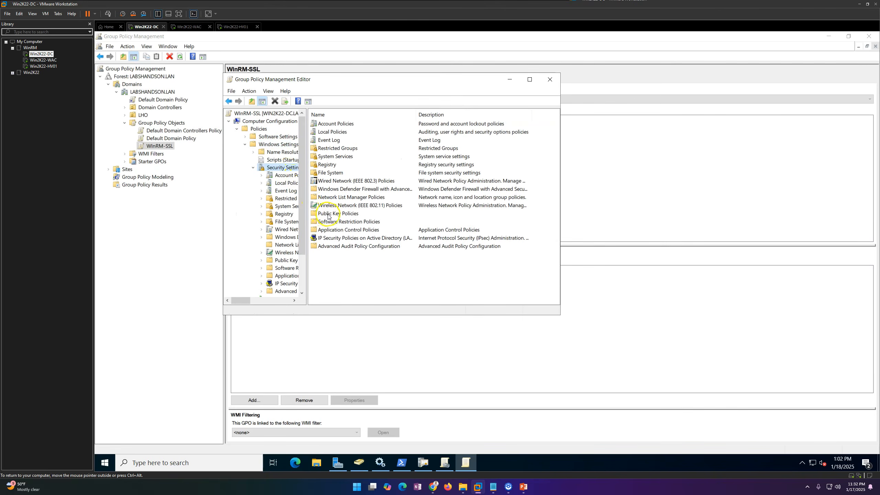
{"action": "double_click", "coordinate": [338, 214]}
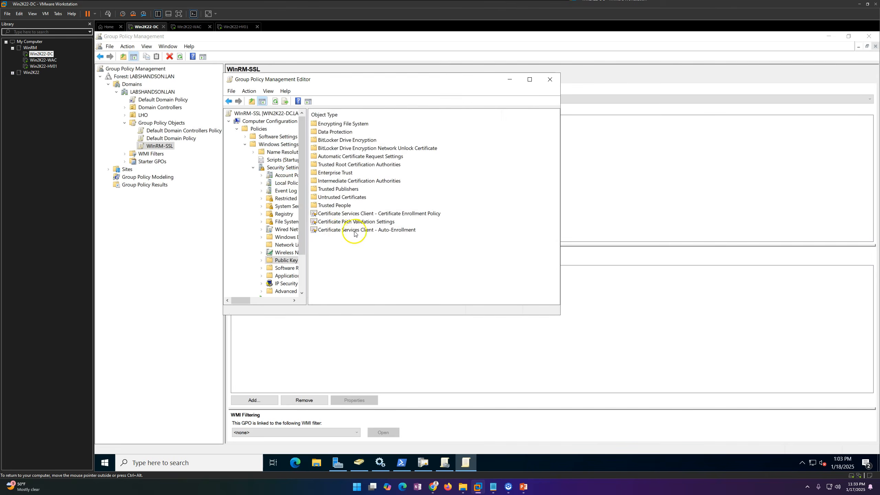
Enable Certificate Services Client - Auto-Enrollment with renewal of expired certificates and updating of template-based certificates, and close the policy editor
{"action": "double_click", "coordinate": [376, 230]}
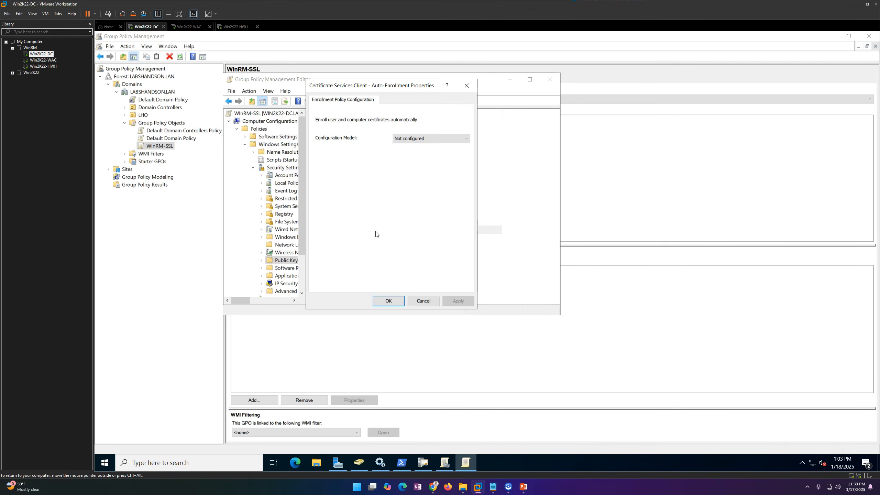
{"action": "left_click", "coordinate": [409, 138]}
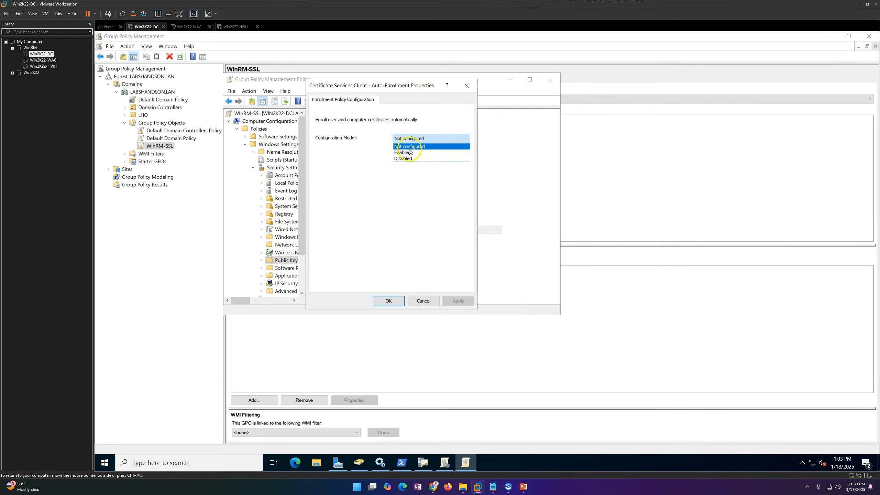
{"action": "left_click", "coordinate": [409, 154]}
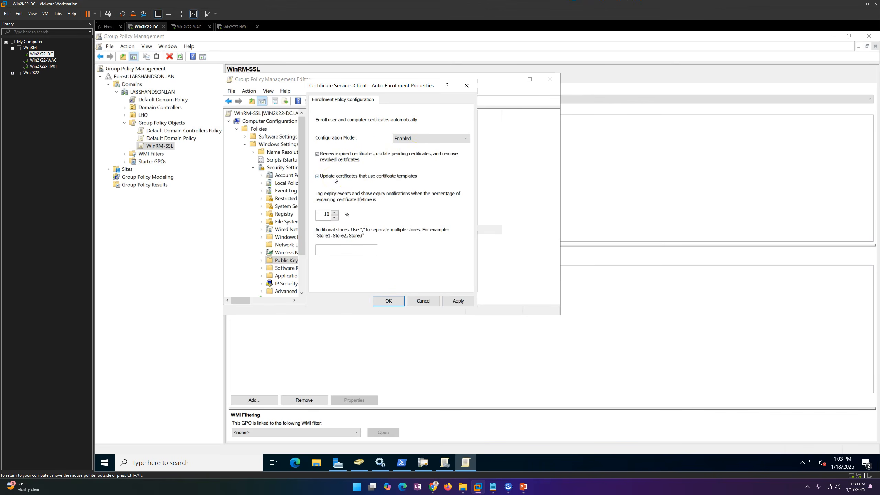
{"action": "left_click", "coordinate": [461, 303]}
{"action": "left_click", "coordinate": [389, 300]}
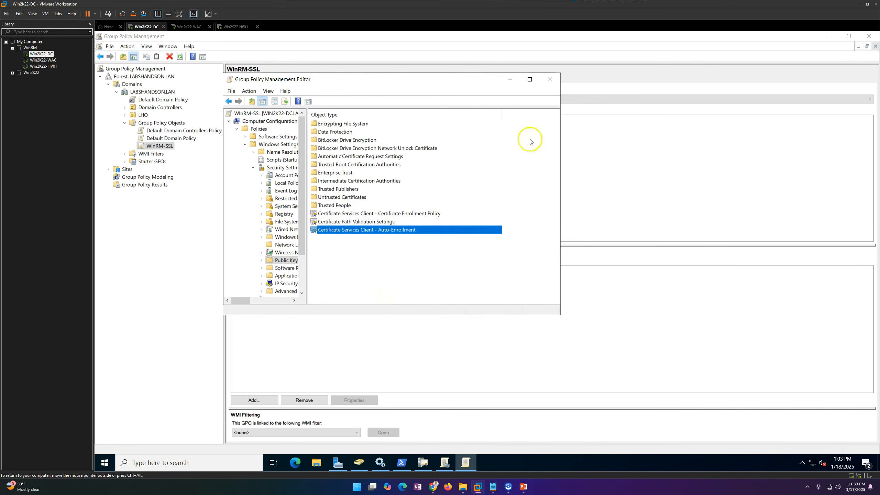
{"action": "left_click", "coordinate": [550, 80]}
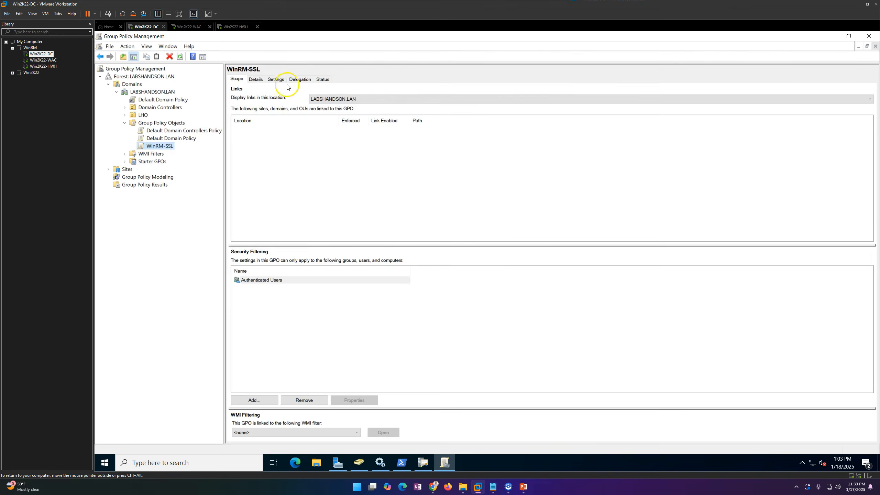
Review the WInRM-SSL policy's full settings report, including its automatic certificate management entries
{"action": "left_click", "coordinate": [277, 81]}
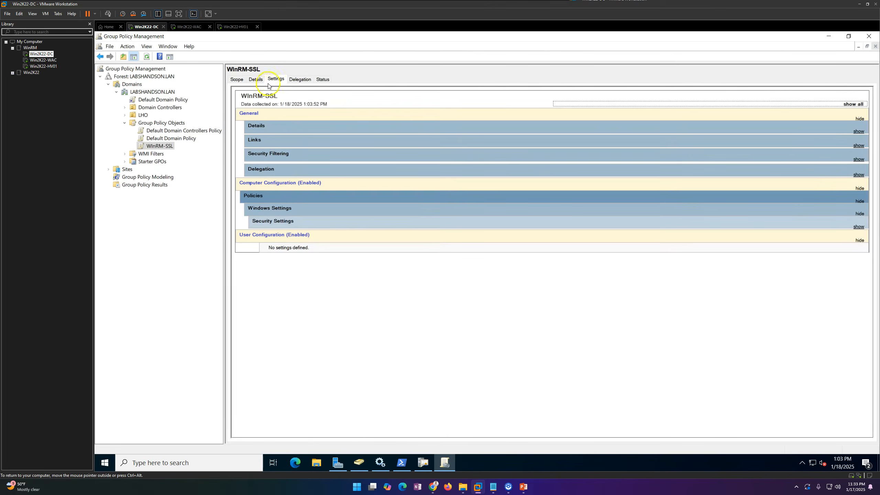
{"action": "left_click", "coordinate": [852, 104]}
{"action": "scroll", "coordinate": [406, 319], "scroll_direction": "down", "scroll_amount": 3}
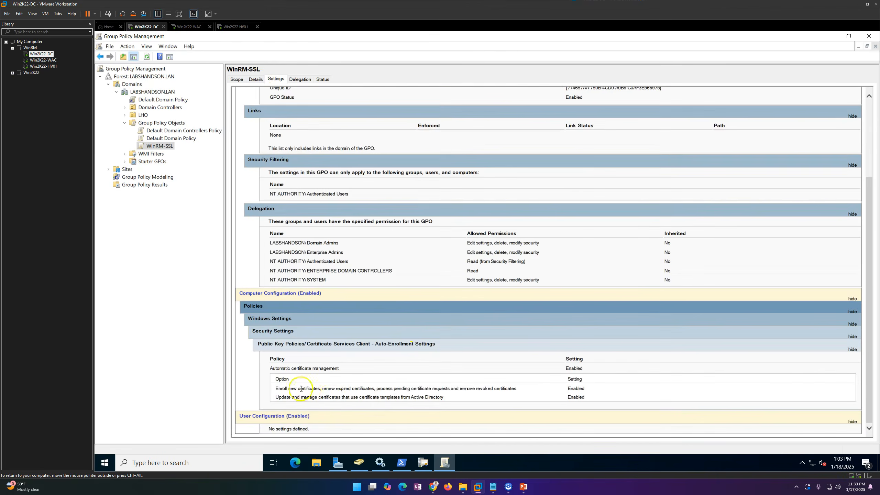
{"action": "left_click_drag", "start_coordinate": [274, 388], "coordinate": [554, 389]}
{"action": "left_click_drag", "start_coordinate": [268, 368], "coordinate": [592, 370]}
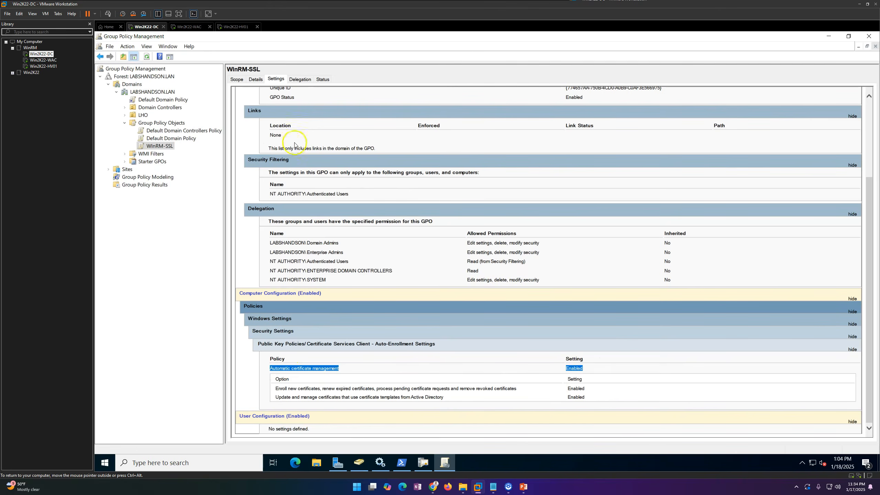
Create another Group Policy Object named FirewallRules in the LABSHANDSON.LAN domain
{"action": "left_click", "coordinate": [155, 126]}
{"action": "right_click", "coordinate": [155, 121]}
{"action": "left_click", "coordinate": [177, 130]}
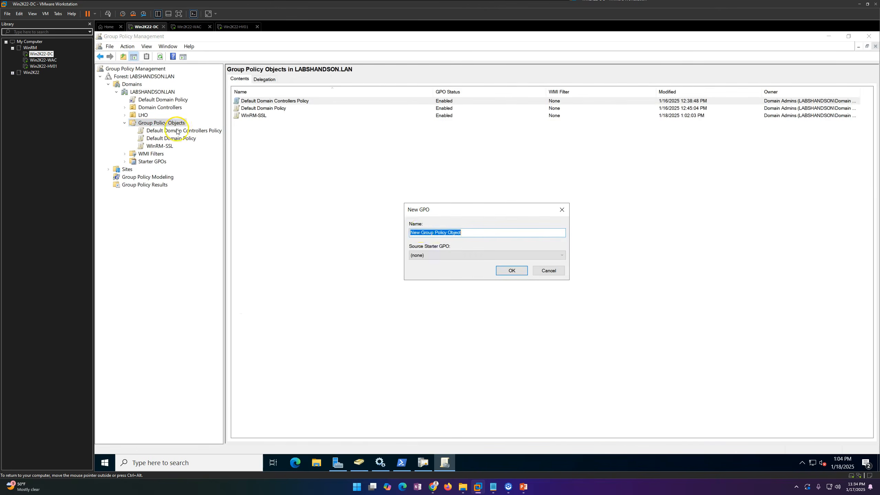
{"action": "type", "text": "FirewallRules"}
{"action": "left_click", "coordinate": [512, 270]}
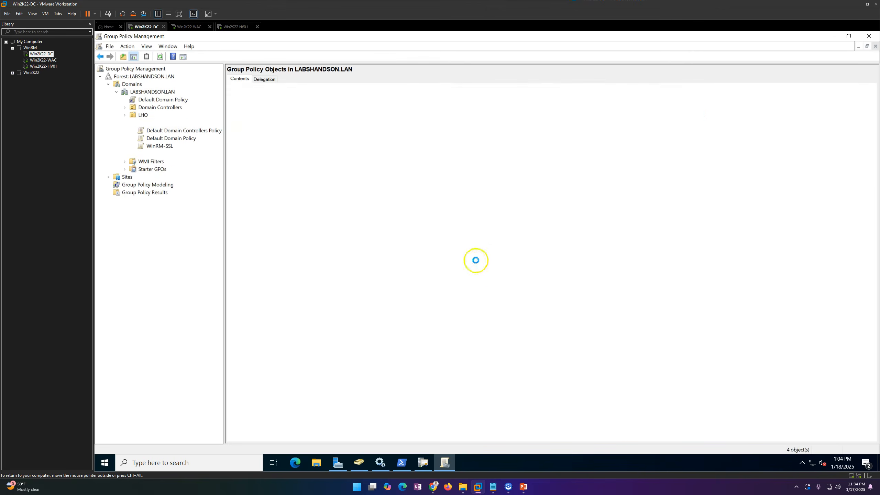
Open the FirewallRules policy object for editing in the Group Policy Management Editor
{"action": "left_click", "coordinate": [161, 148]}
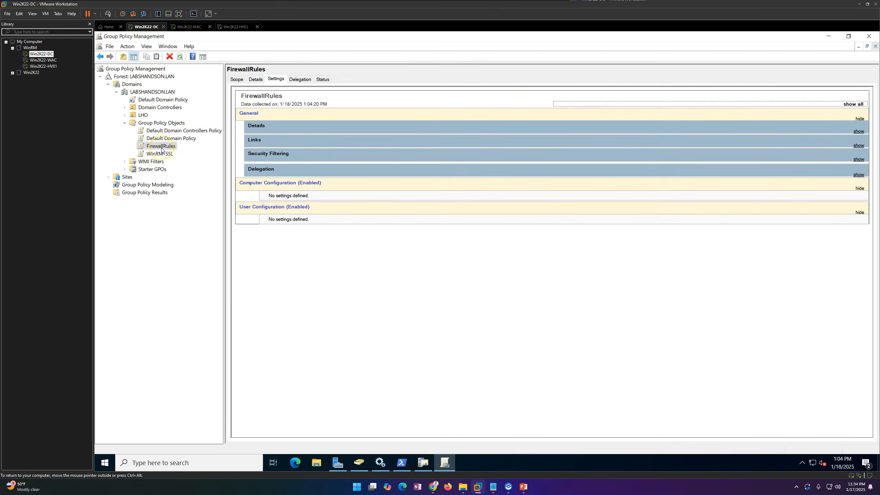
{"action": "right_click", "coordinate": [162, 148]}
{"action": "left_click", "coordinate": [180, 156]}
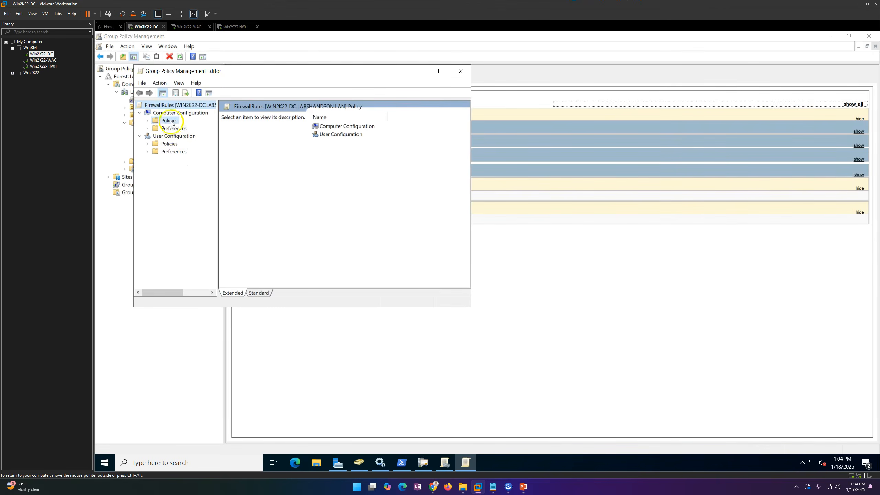
Expand Windows Defender Firewall with Advanced Security under the computer policies' Windows Settings and Security Settings, and widen the tree pane
{"action": "double_click", "coordinate": [169, 121]}
{"action": "double_click", "coordinate": [180, 144]}
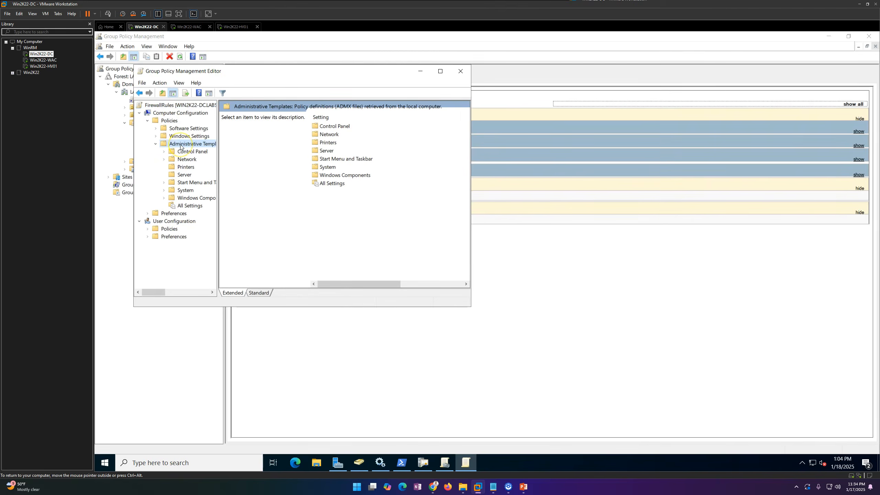
{"action": "double_click", "coordinate": [183, 136]}
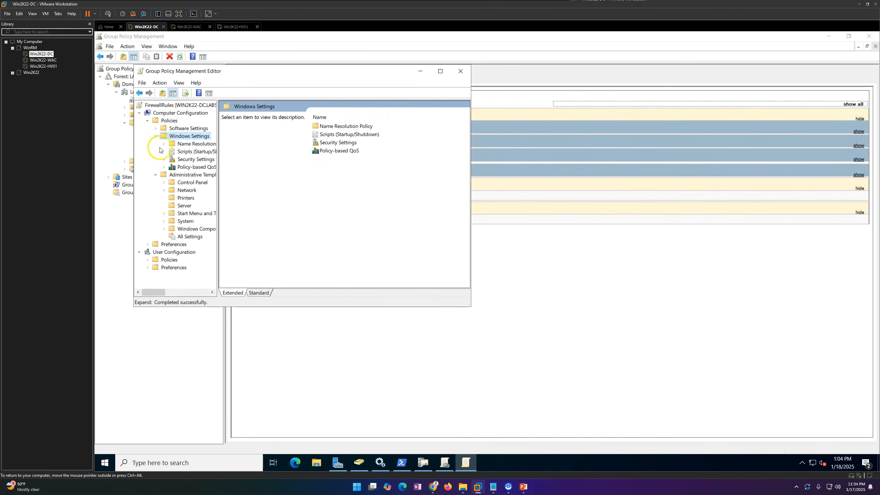
{"action": "left_click", "coordinate": [155, 175]}
{"action": "double_click", "coordinate": [189, 159]}
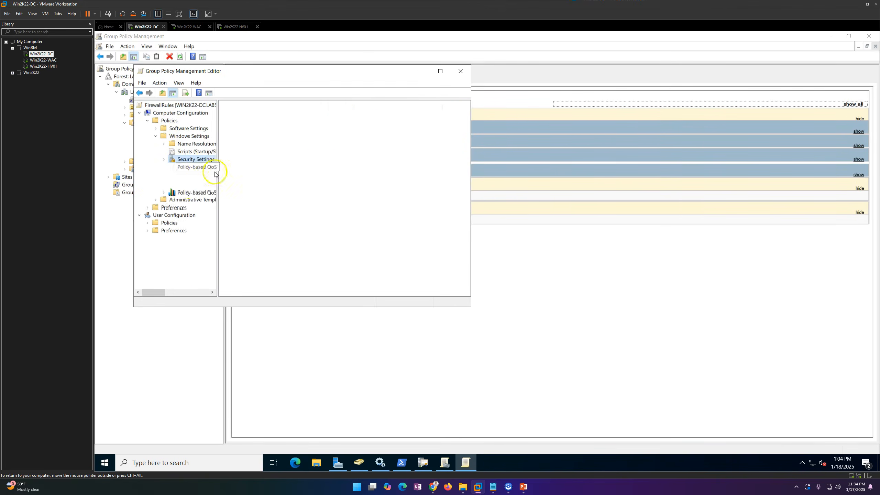
{"action": "double_click", "coordinate": [278, 181]}
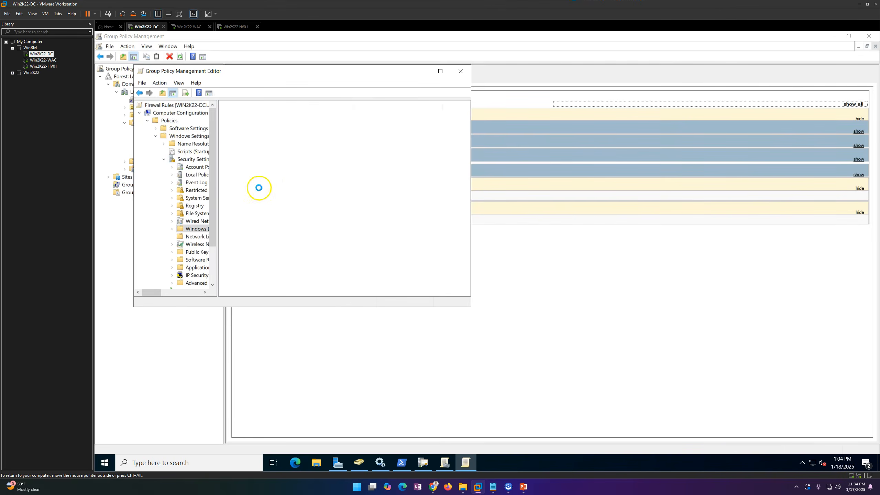
{"action": "left_click_drag", "start_coordinate": [221, 203], "coordinate": [256, 208]}
{"action": "double_click", "coordinate": [199, 230]}
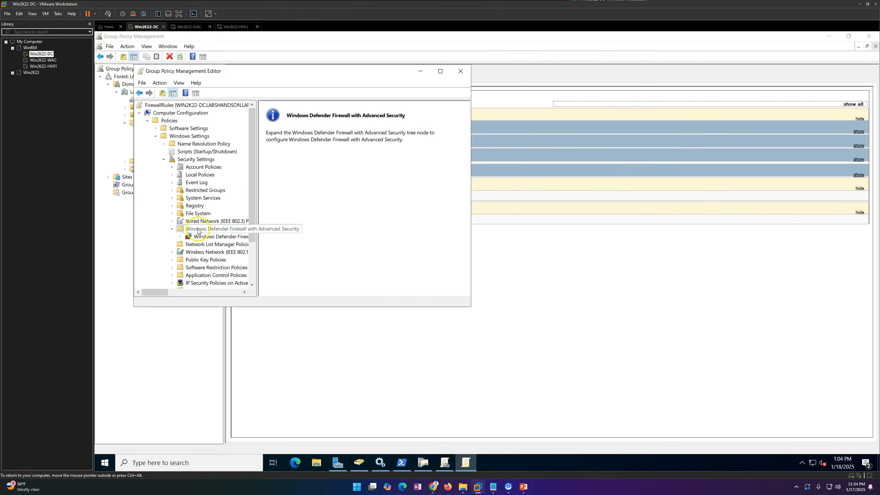
Start a new inbound port rule in the FirewallRules policy's Windows Defender Firewall for specific local TCP port 5986, consulting the PowerPoint checklist
{"action": "double_click", "coordinate": [208, 237]}
{"action": "left_click", "coordinate": [220, 244]}
{"action": "right_click", "coordinate": [221, 246]}
{"action": "left_click", "coordinate": [237, 252]}
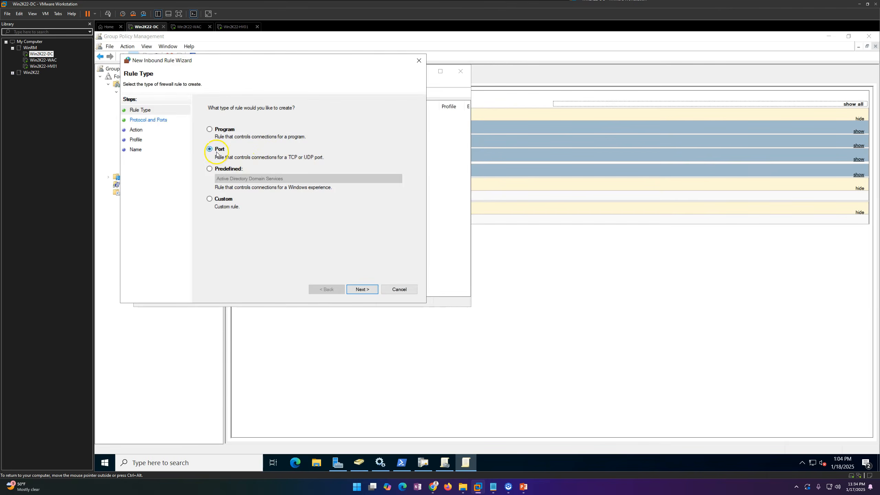
{"action": "left_click", "coordinate": [362, 289]}
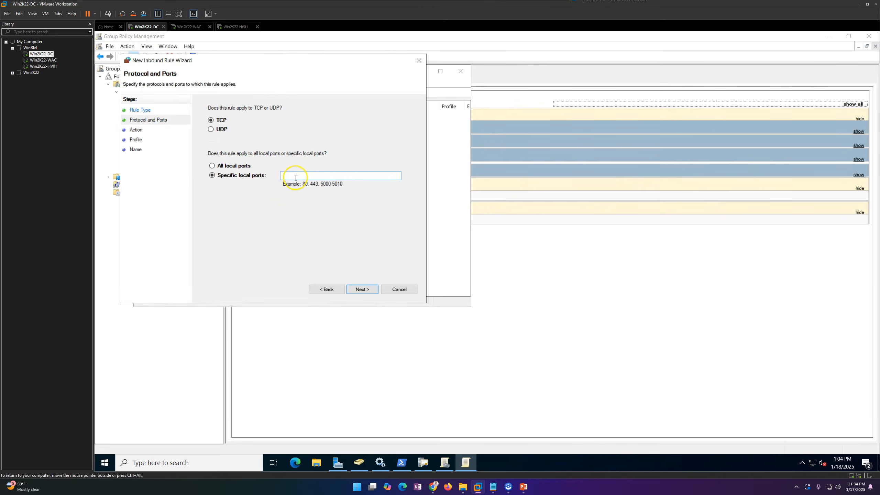
{"action": "left_click", "coordinate": [523, 487]}
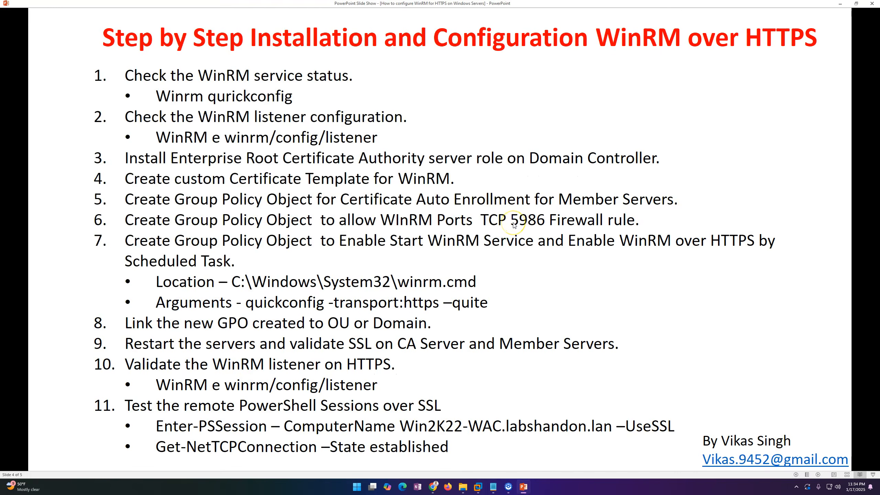
{"action": "left_click", "coordinate": [522, 489]}
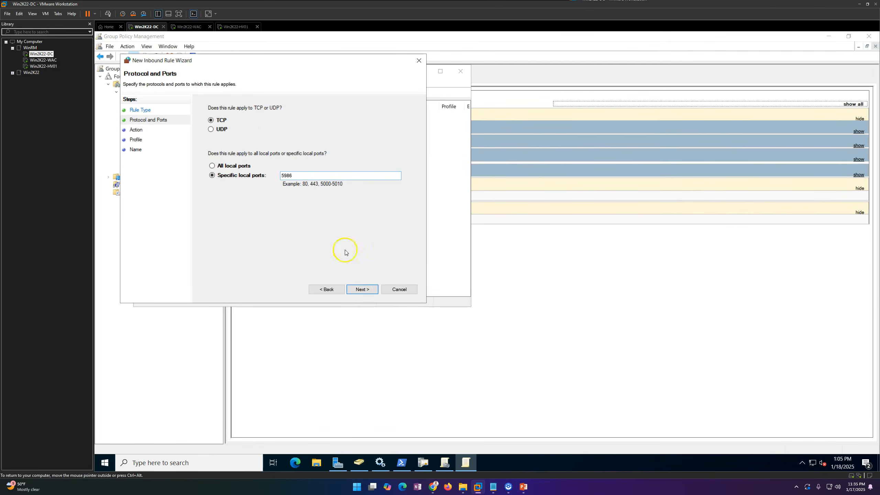
{"action": "left_click", "coordinate": [360, 291]}
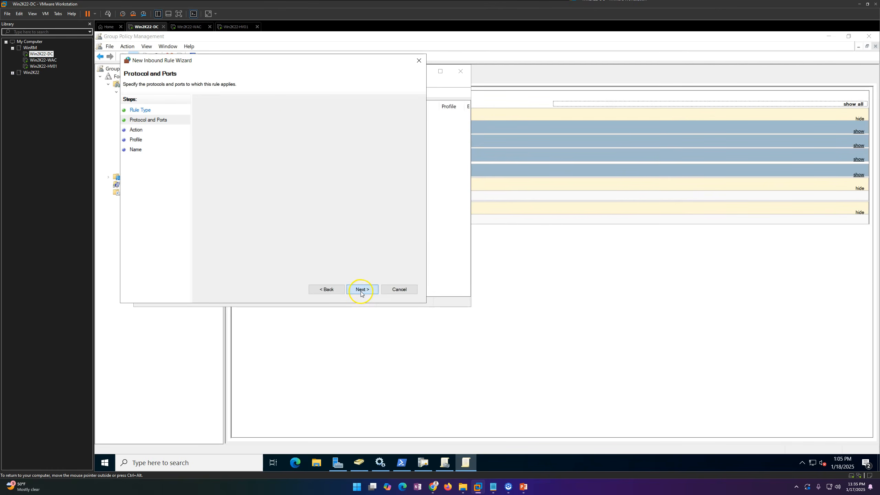
Limit the inbound rule to the Domain profile, name it WinRM-Port, and close the policy editor after creating it
{"action": "left_click", "coordinate": [369, 293]}
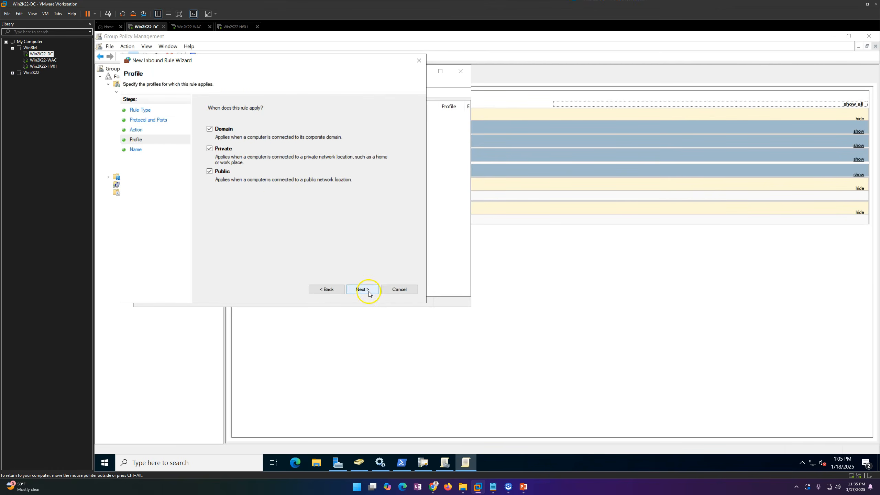
{"action": "left_click", "coordinate": [210, 149]}
{"action": "left_click", "coordinate": [210, 171]}
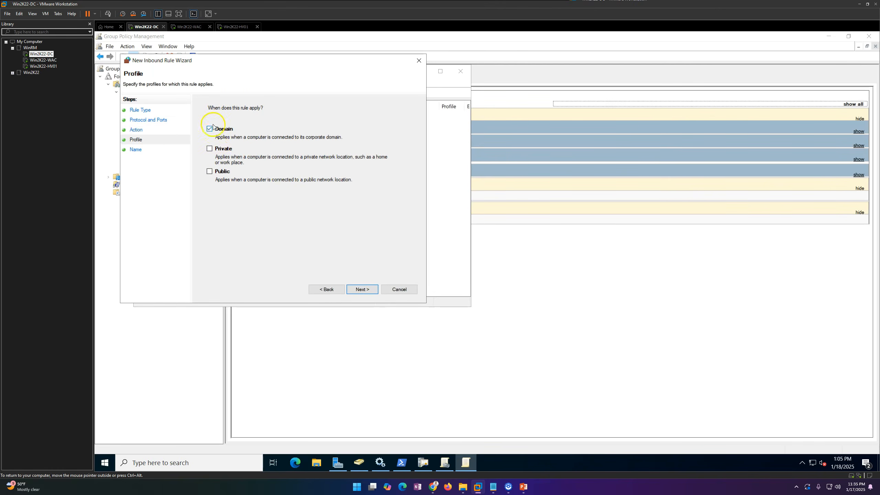
{"action": "left_click", "coordinate": [365, 289]}
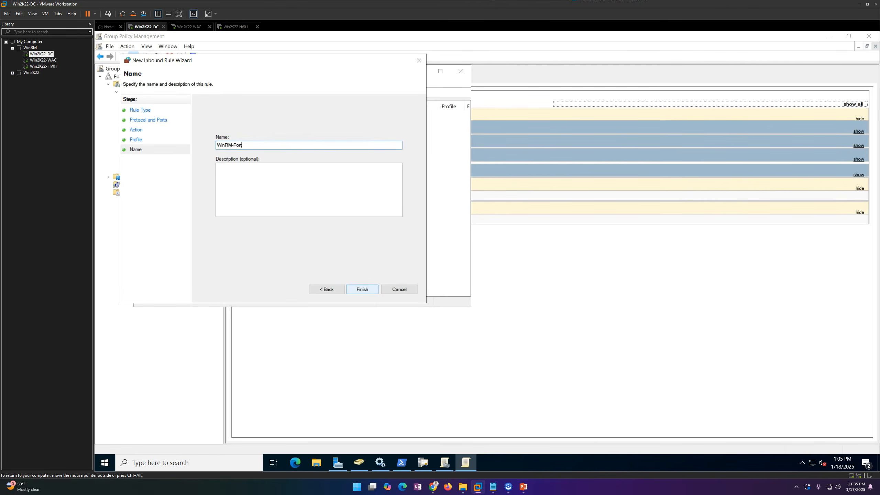
{"action": "left_click", "coordinate": [362, 289]}
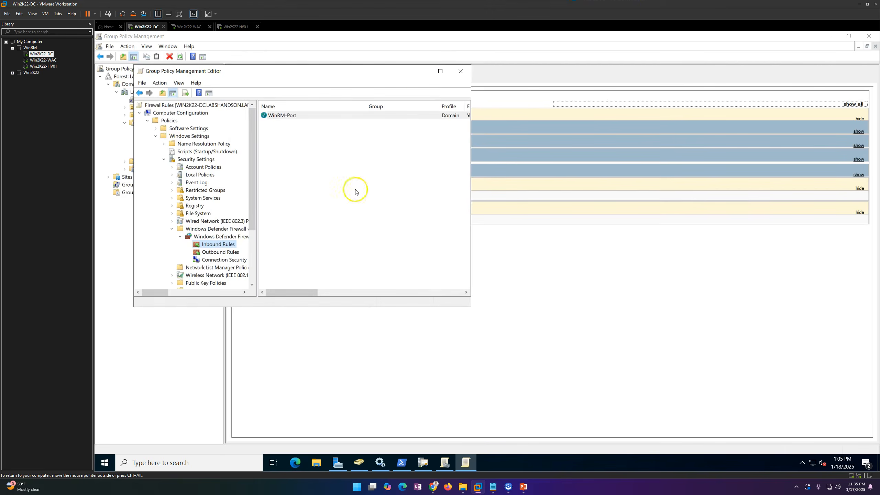
{"action": "left_click", "coordinate": [459, 72]}
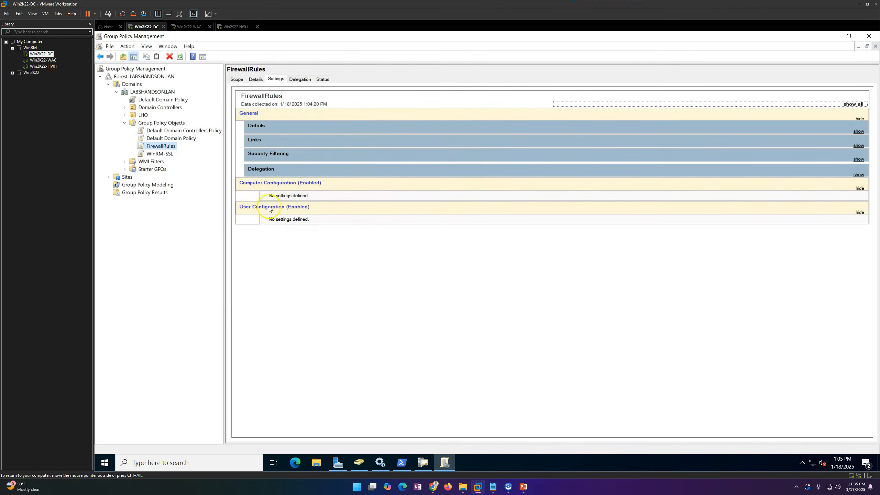
Consult the PowerPoint checklist for the next task and create a Group Policy Object named WinRM in the LABSHANDSON.LAN domain
{"action": "left_click", "coordinate": [162, 154]}
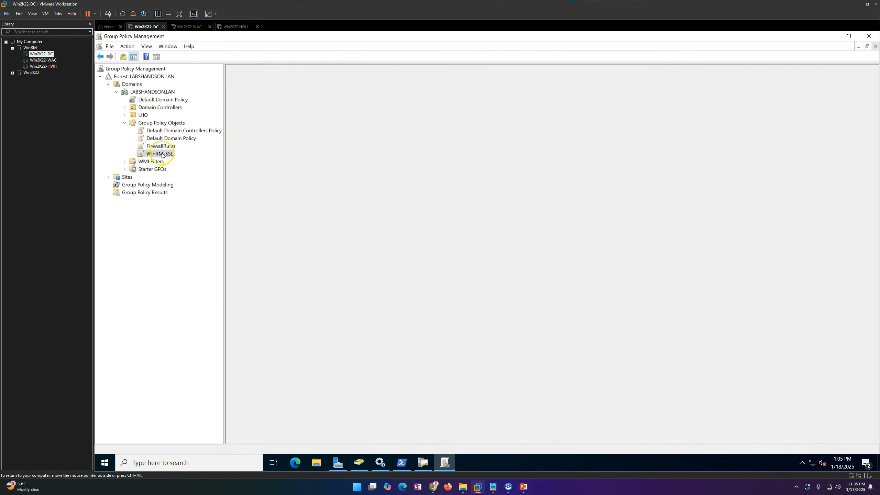
{"action": "left_click", "coordinate": [165, 148]}
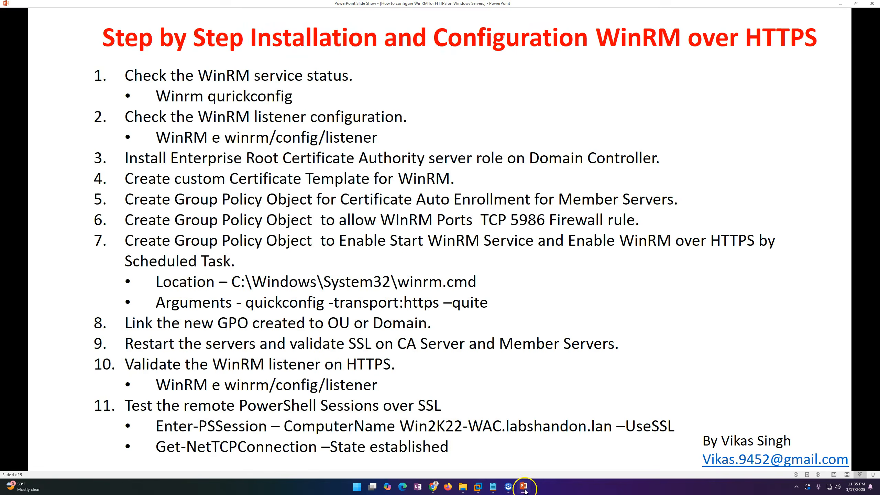
{"action": "left_click", "coordinate": [524, 488]}
{"action": "mouse_move", "coordinate": [524, 486]}
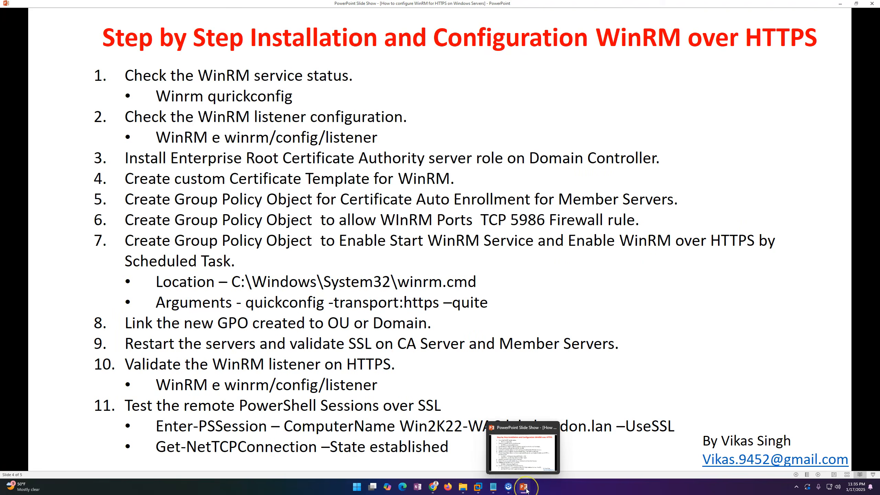
{"action": "left_click", "coordinate": [525, 489]}
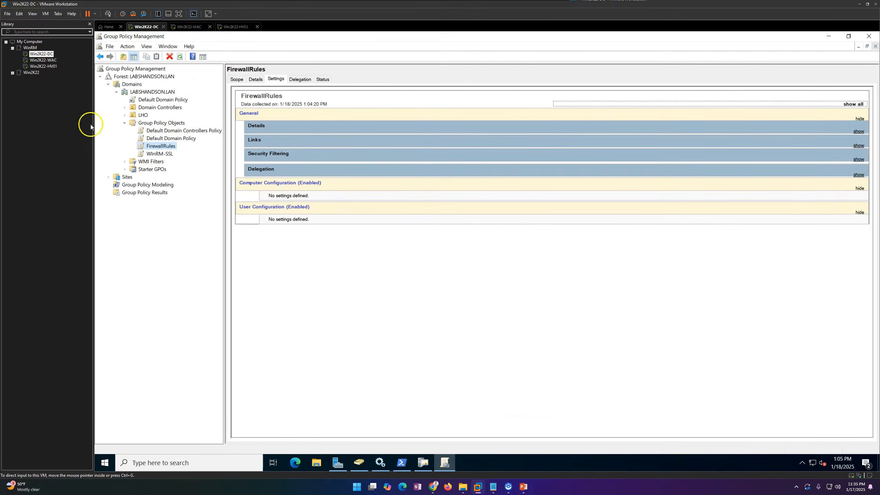
{"action": "right_click", "coordinate": [149, 124]}
{"action": "left_click", "coordinate": [163, 129]}
{"action": "type", "text": "WinRM"}
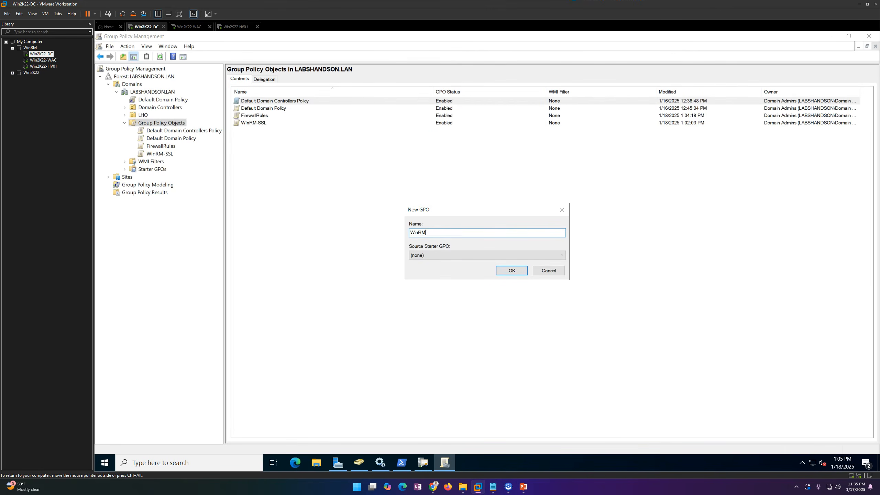
{"action": "left_click", "coordinate": [511, 271]}
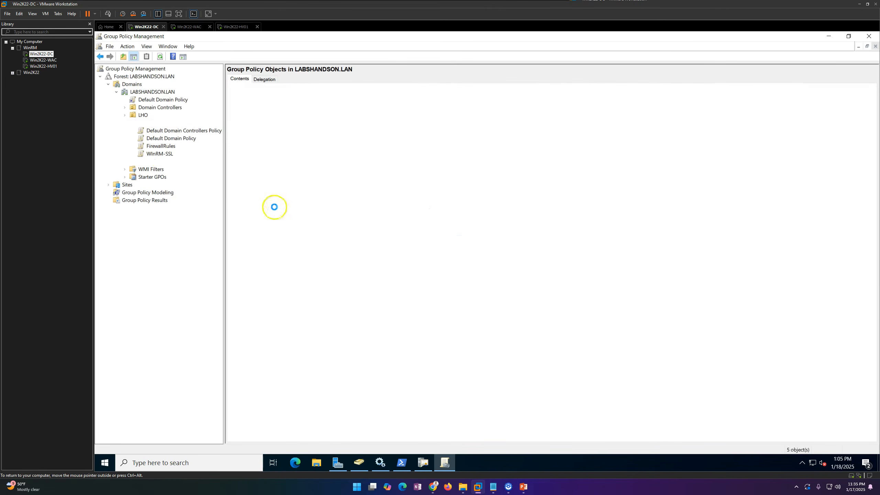
Open the WinRM policy for editing and display System Services under the computer policies' Windows Settings and Security Settings
{"action": "right_click", "coordinate": [158, 154]}
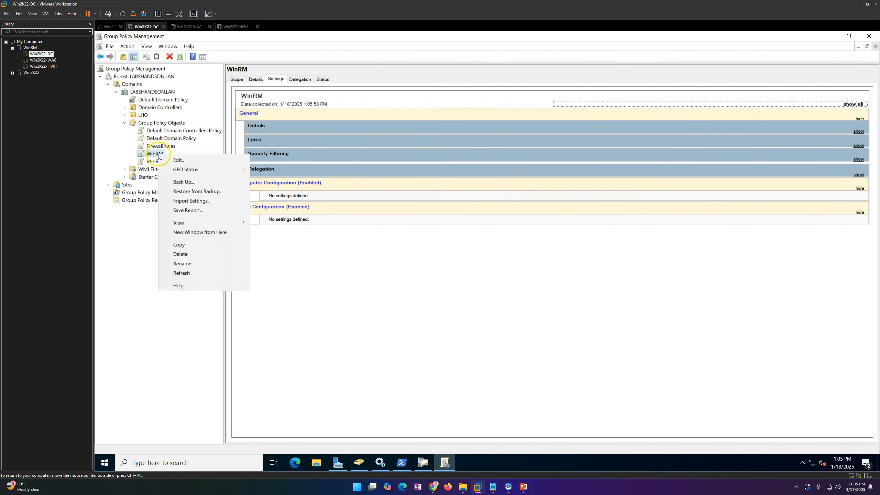
{"action": "left_click", "coordinate": [175, 160]}
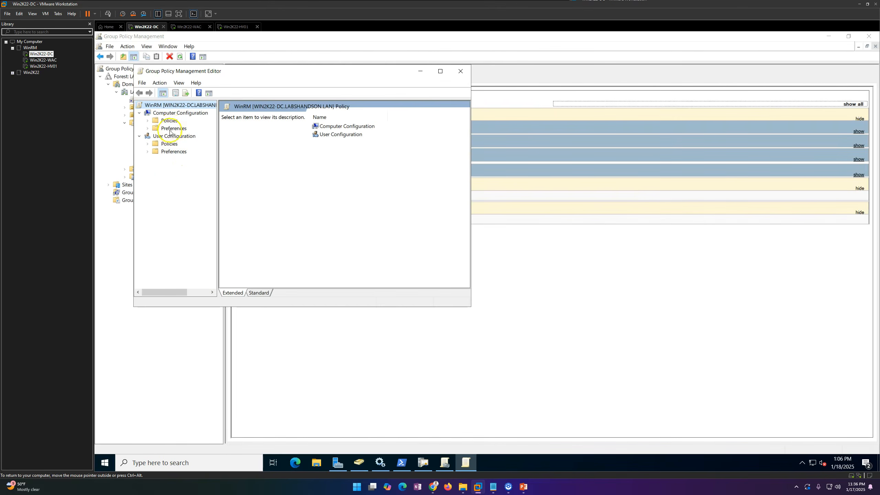
{"action": "double_click", "coordinate": [171, 121]}
{"action": "double_click", "coordinate": [182, 136]}
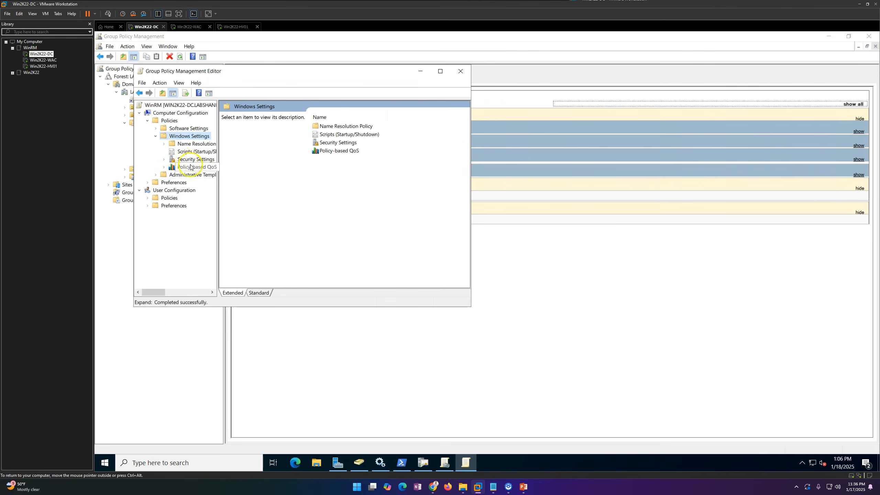
{"action": "double_click", "coordinate": [195, 161]}
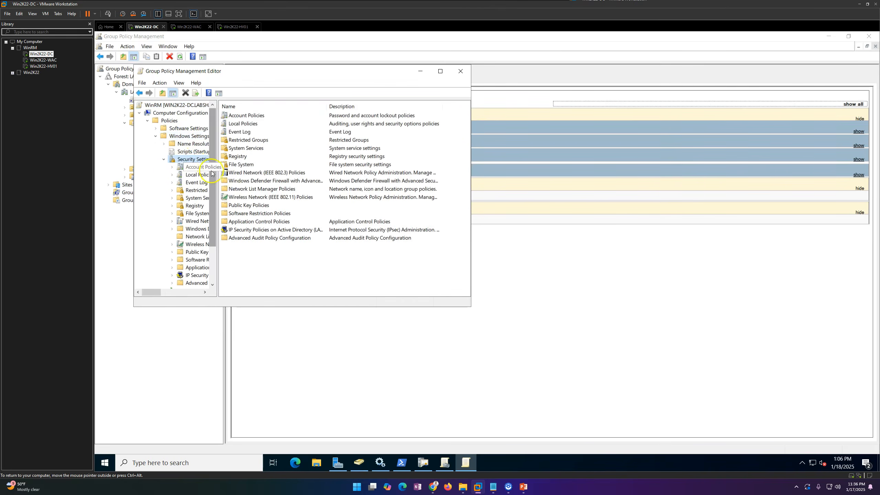
{"action": "double_click", "coordinate": [264, 213]}
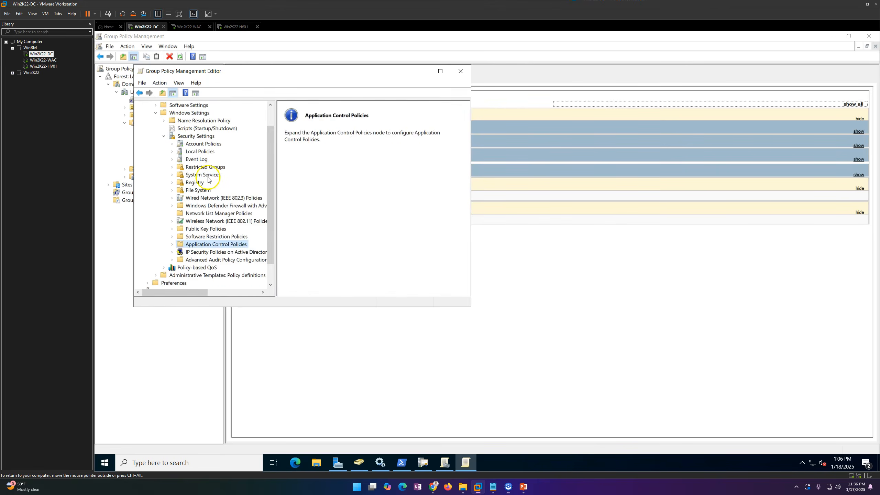
{"action": "left_click", "coordinate": [203, 175]}
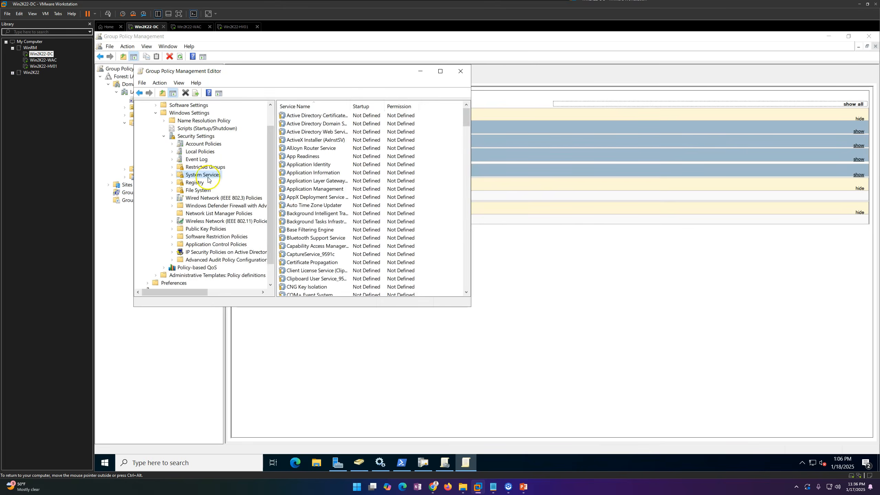
Maximize the policy editor, locate the Windows entries in the system services list, and fit the Service Name column to the full names
{"action": "left_click", "coordinate": [440, 72]}
{"action": "left_click", "coordinate": [300, 218]}
{"action": "scroll", "coordinate": [300, 219], "scroll_direction": "down", "scroll_amount": 20}
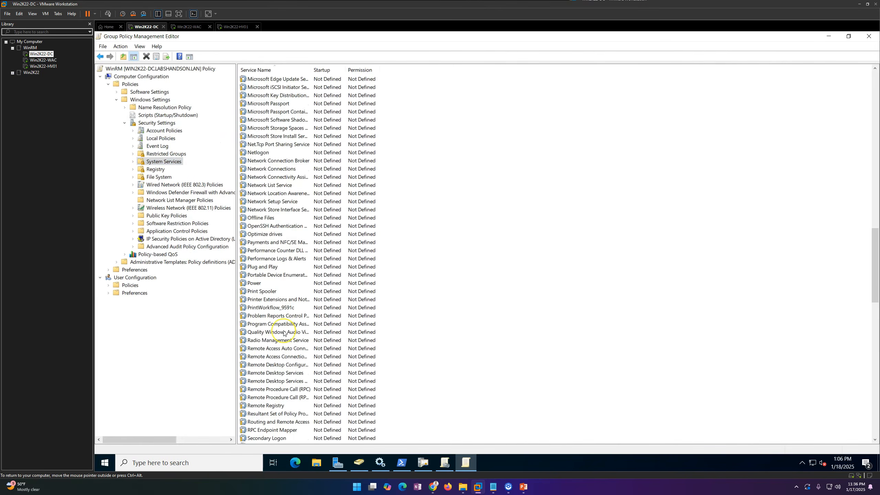
{"action": "left_click", "coordinate": [284, 332]}
{"action": "type", "text": "win"}
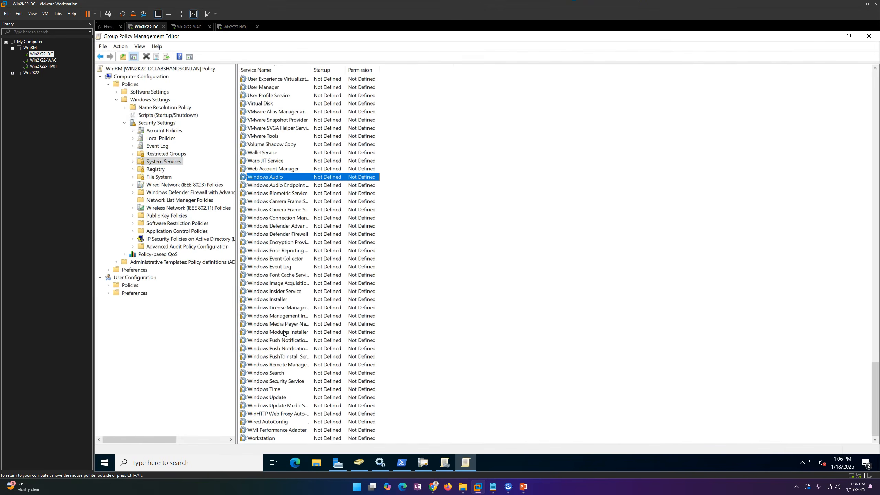
{"action": "left_click", "coordinate": [301, 316]}
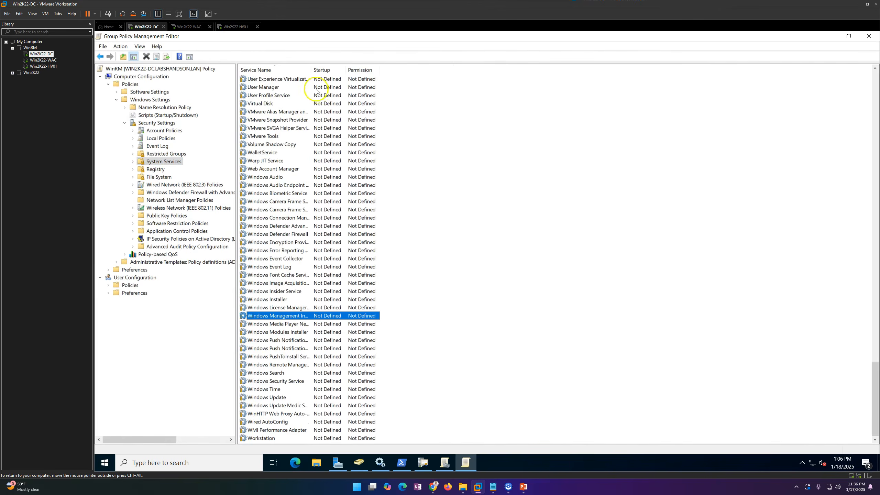
{"action": "double_click", "coordinate": [311, 69]}
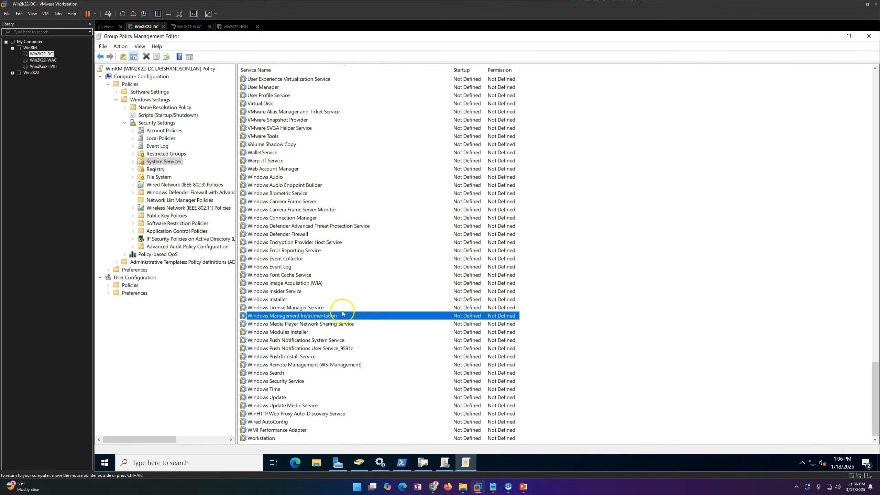
Define the policy setting for the Windows Remote Management (WS-Management) service with startup mode Automatic
{"action": "left_click", "coordinate": [339, 364]}
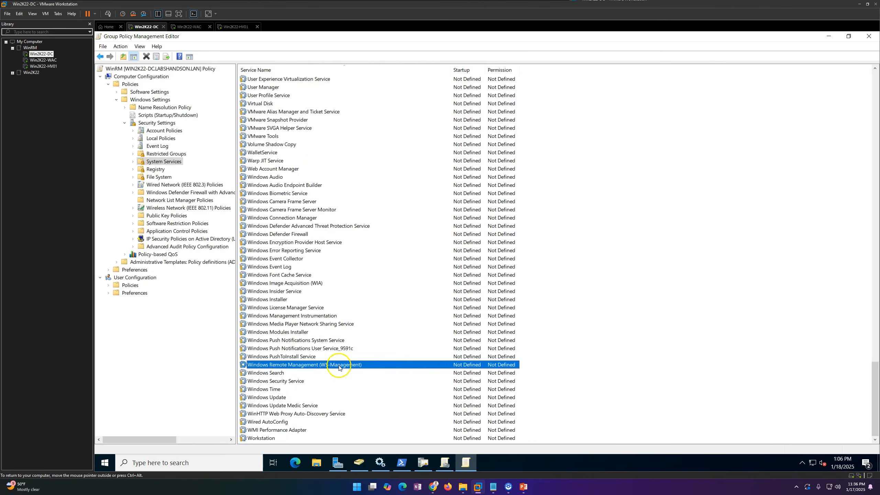
{"action": "double_click", "coordinate": [329, 365]}
{"action": "left_click", "coordinate": [413, 218]}
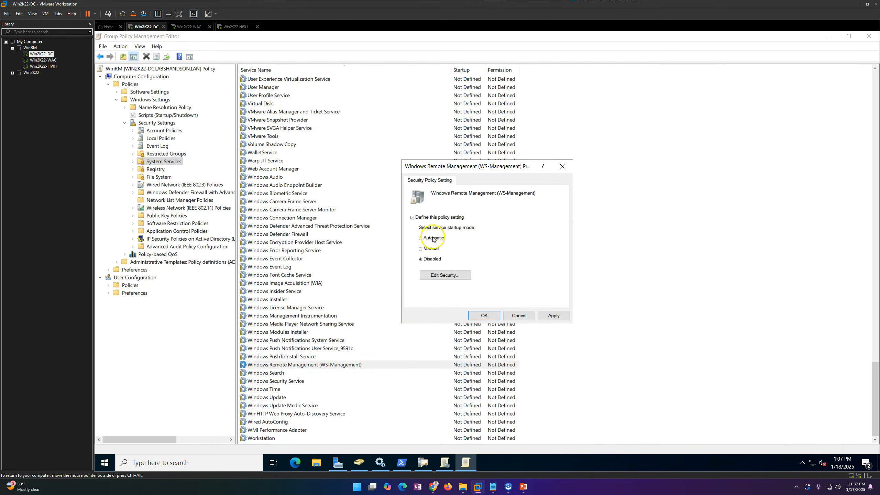
{"action": "left_click", "coordinate": [553, 316]}
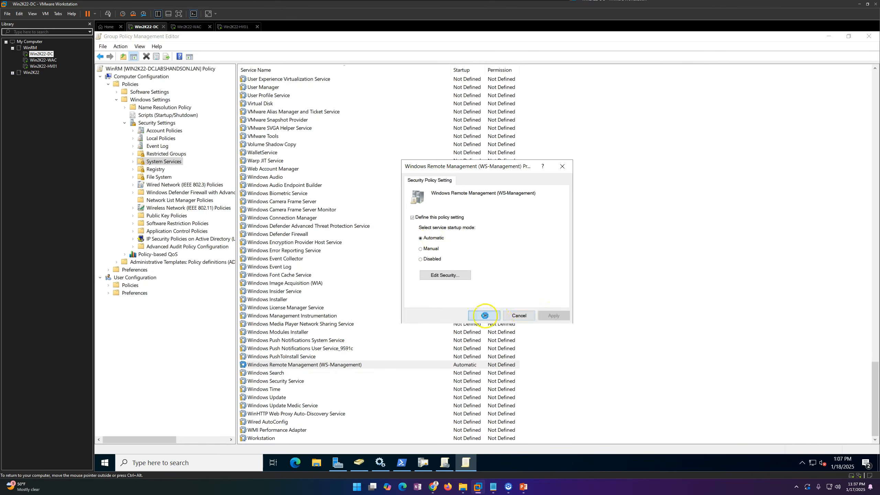
{"action": "left_click", "coordinate": [483, 316]}
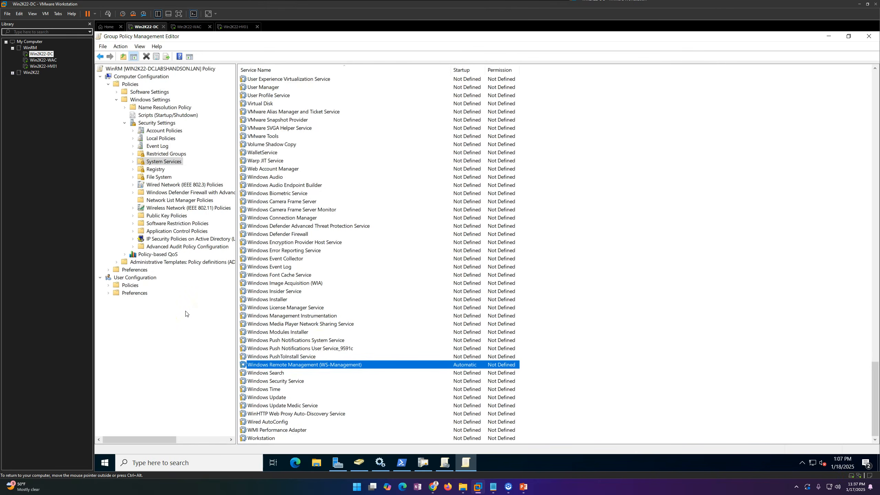
Collapse the Windows Settings branch under the WinRM policy's computer policies
{"action": "left_click", "coordinate": [117, 100]}
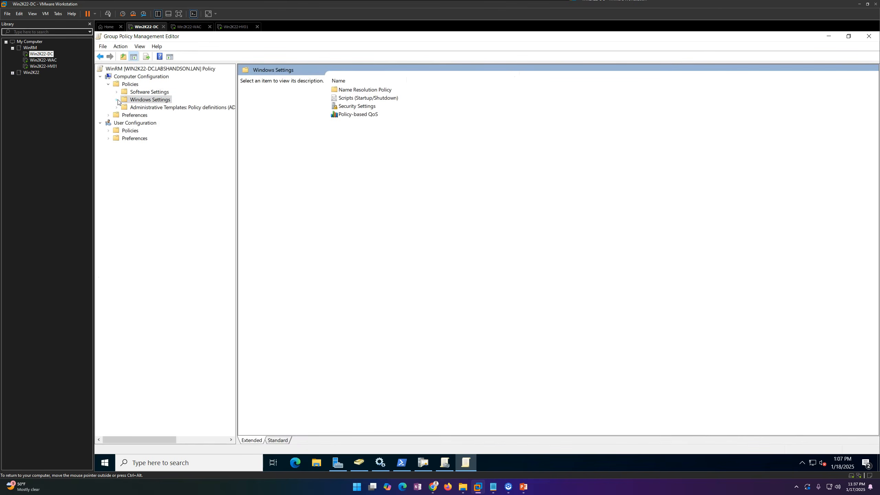
{"action": "left_click", "coordinate": [495, 487]}
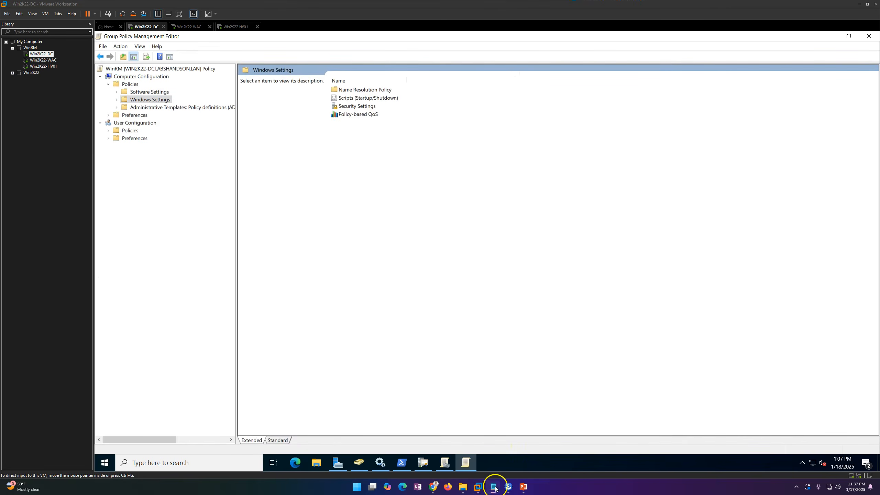